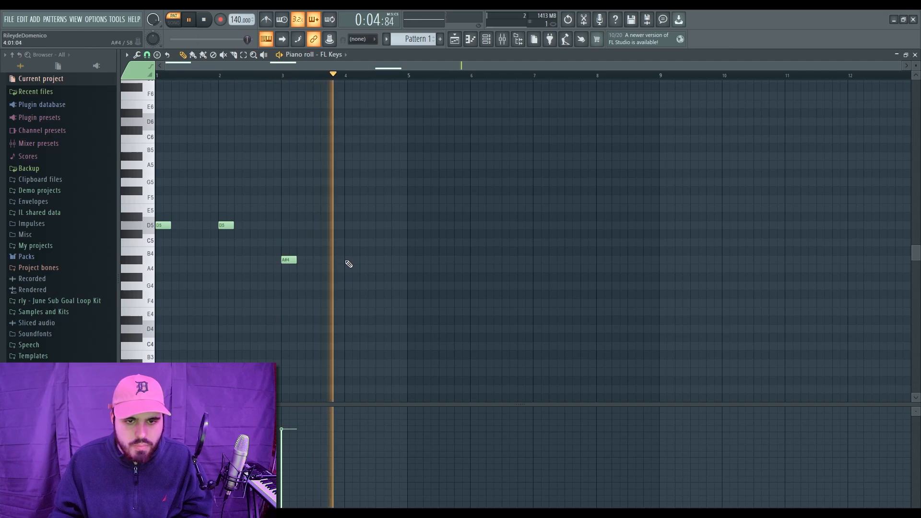
Add an A#4 note at the start of bar 4 and set the tempo to 152 BPM
{"action": "left_click", "coordinate": [349, 260]}
{"action": "key", "text": "space"}
{"action": "left_click_drag", "start_coordinate": [236, 20], "coordinate": [236, 13]}
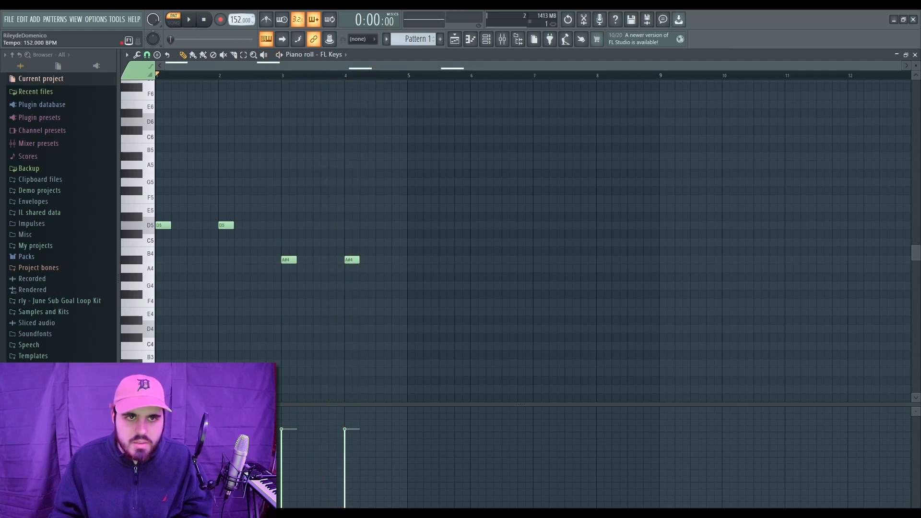
Complete the bass line with G4 notes at the start of bars 5 and 6 and A4 notes at bars 7 and 8
{"action": "left_click", "coordinate": [411, 286]}
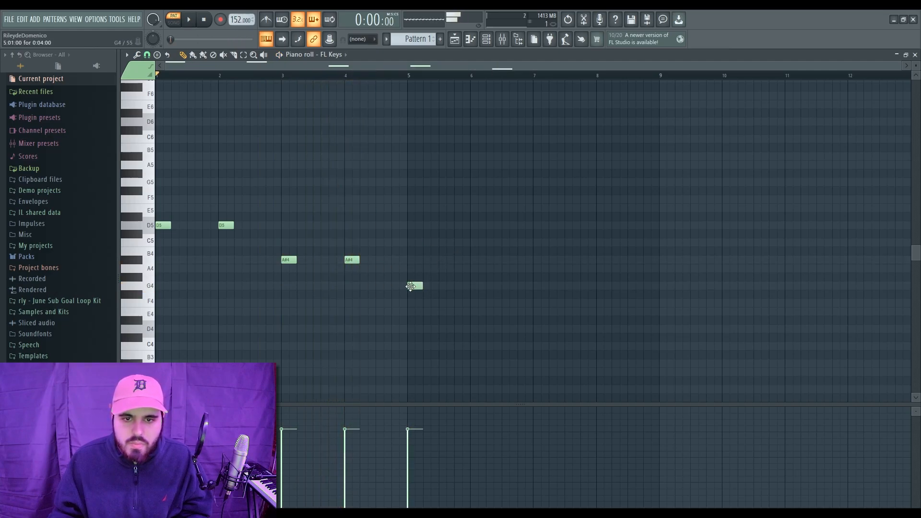
{"action": "left_click", "coordinate": [475, 287]}
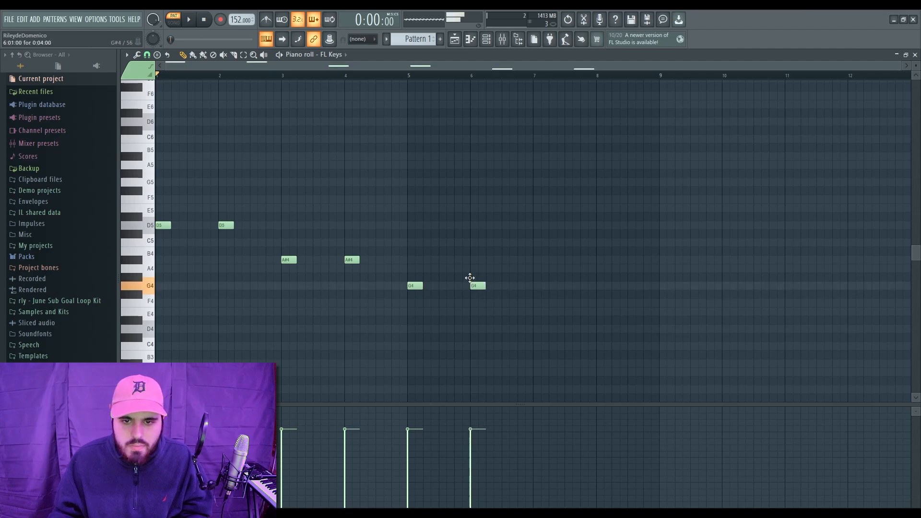
{"action": "key", "text": "space"}
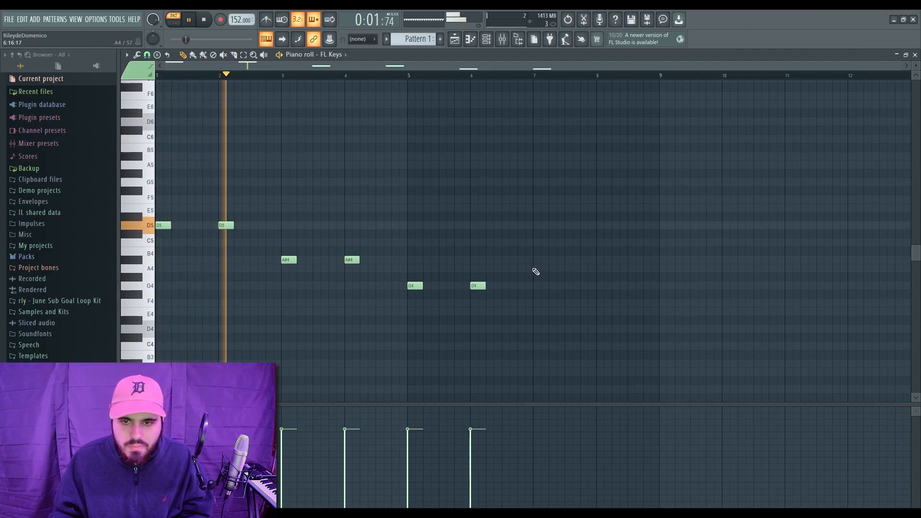
{"action": "left_click", "coordinate": [538, 268]}
{"action": "left_click", "coordinate": [599, 268]}
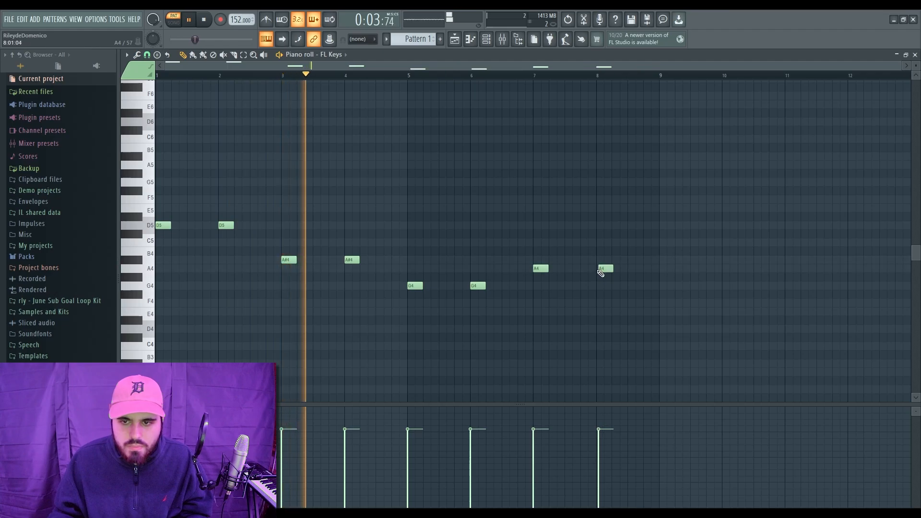
{"action": "left_click_drag", "start_coordinate": [599, 268], "coordinate": [601, 268]}
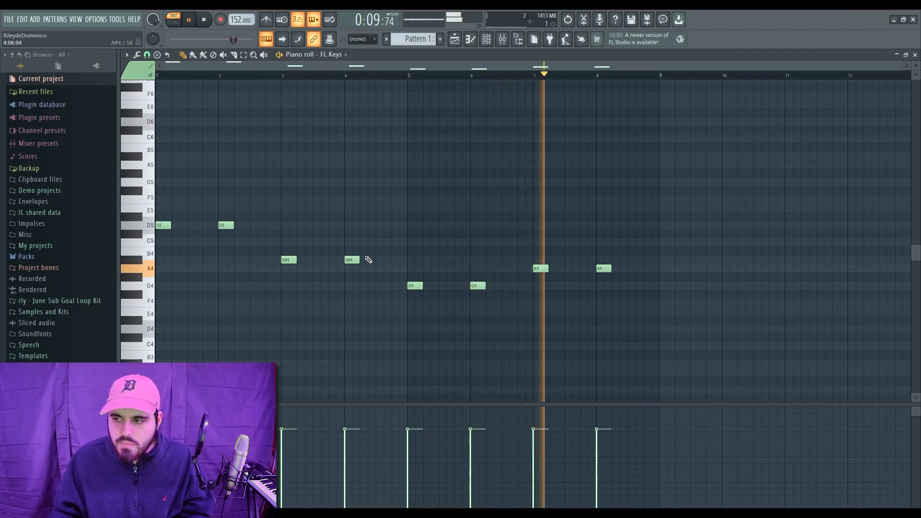
{"action": "key", "text": "space"}
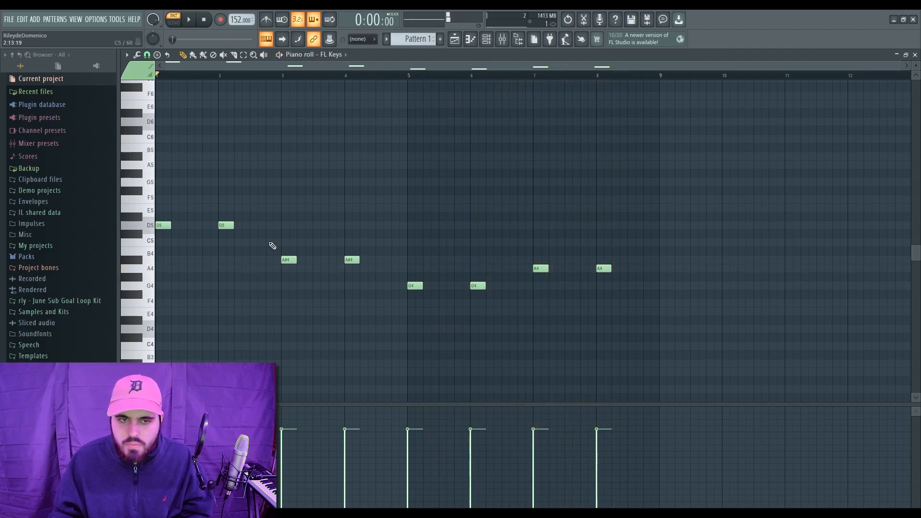
Examine the upper chord notes, the repeated F6 row and the empty gaps after the chords in bars 1 and 2
{"action": "scroll", "coordinate": [189, 204], "scroll_direction": "up", "scroll_amount": 2}
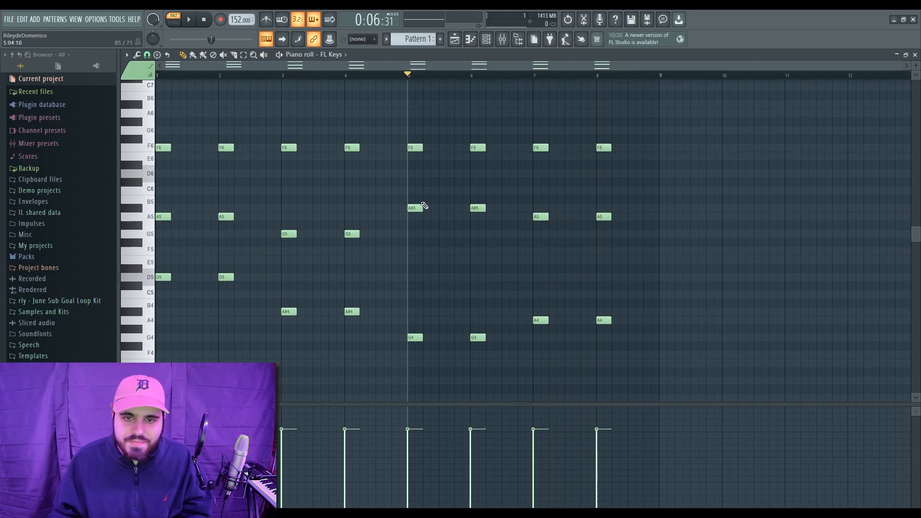
{"action": "left_click_drag", "start_coordinate": [395, 195], "coordinate": [608, 221]}
{"action": "left_click_drag", "start_coordinate": [165, 137], "coordinate": [684, 153]}
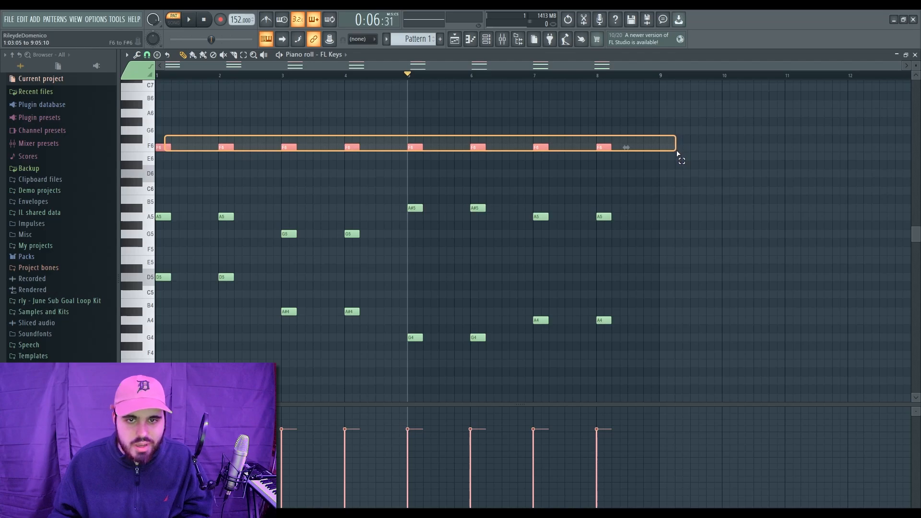
{"action": "left_click_drag", "start_coordinate": [677, 152], "coordinate": [677, 153]}
{"action": "left_click", "coordinate": [395, 179]}
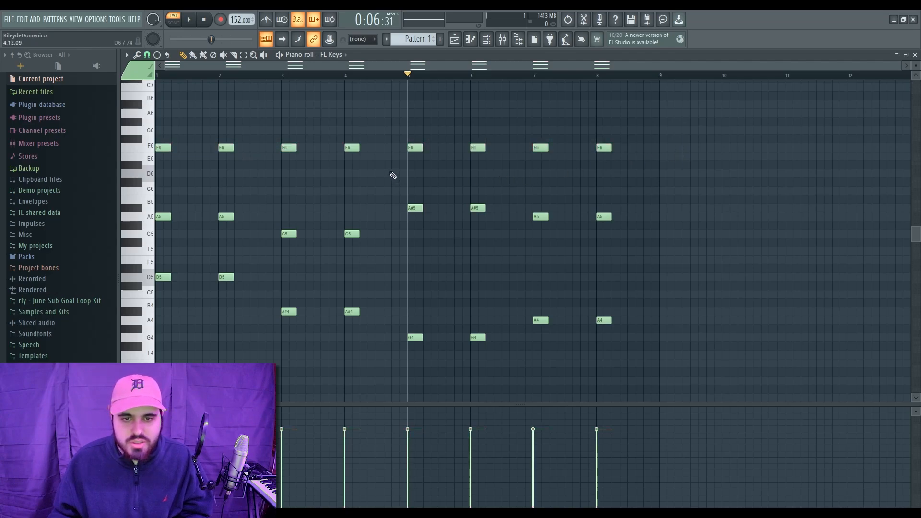
{"action": "left_click", "coordinate": [304, 77]}
{"action": "key", "text": "space"}
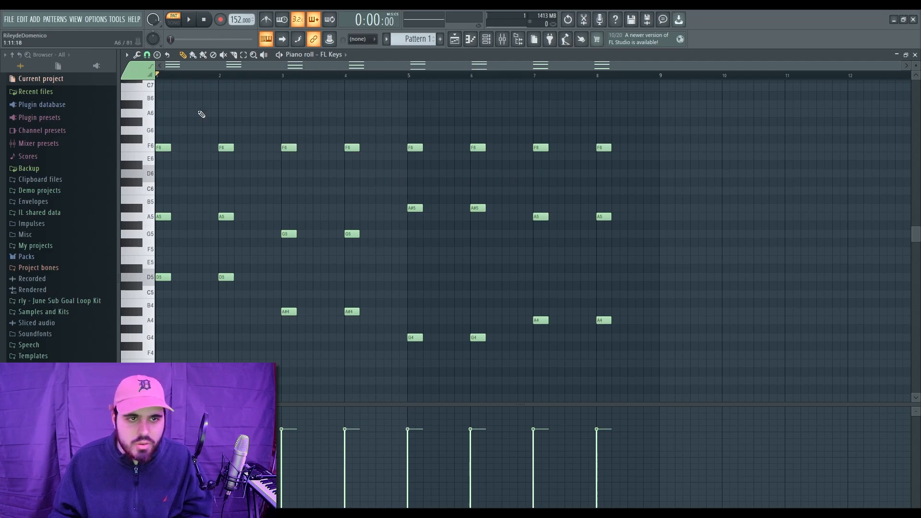
{"action": "left_click_drag", "start_coordinate": [177, 128], "coordinate": [206, 299]}
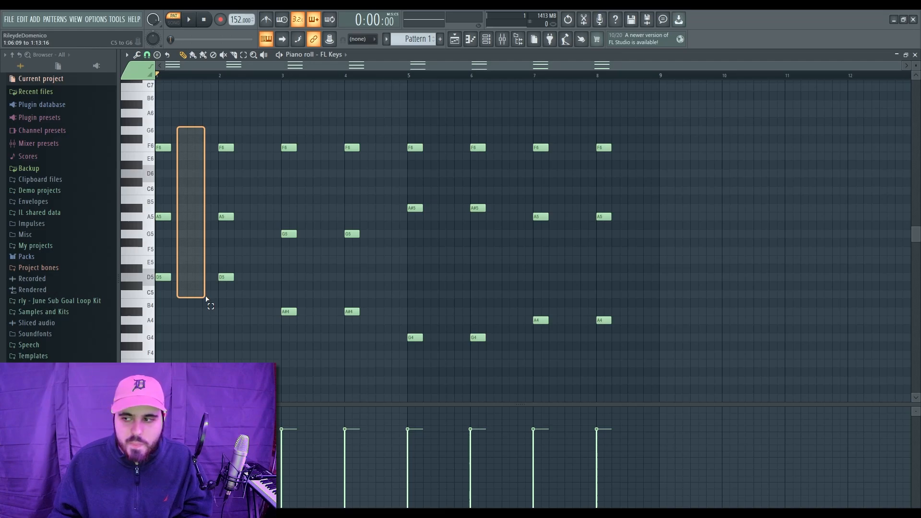
{"action": "left_click_drag", "start_coordinate": [206, 299], "coordinate": [216, 299]}
{"action": "left_click_drag", "start_coordinate": [247, 119], "coordinate": [270, 302]}
Add an E6 note halfway through bar 2 and check it in playback
{"action": "key", "text": "space"}
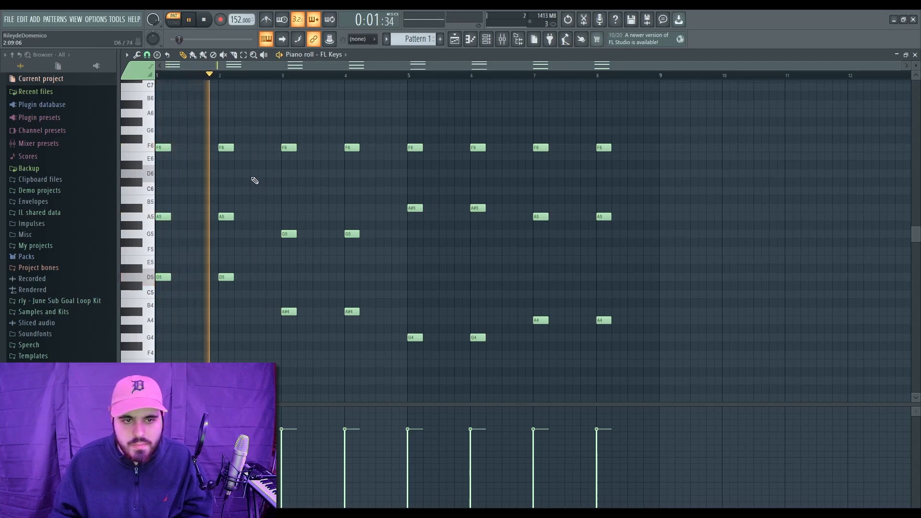
{"action": "left_click", "coordinate": [248, 173]}
{"action": "key", "text": "space"}
{"action": "key", "text": "space"}
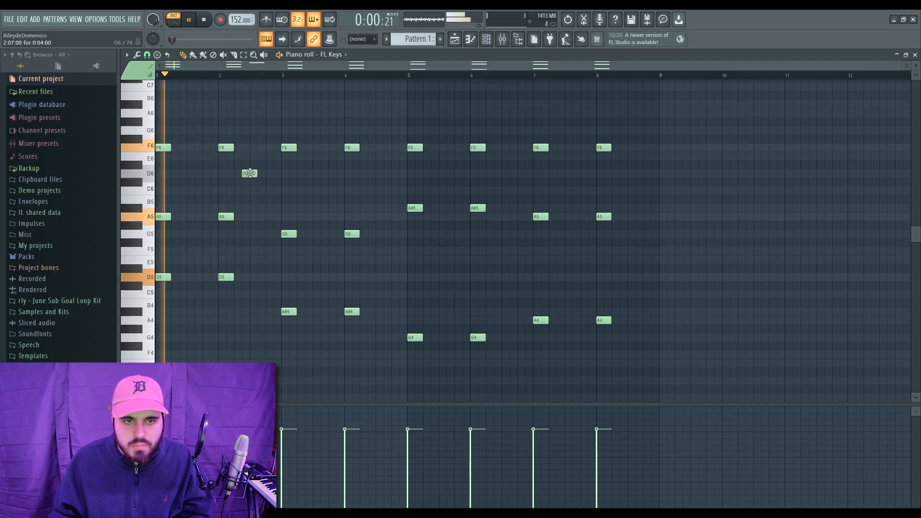
{"action": "right_click", "coordinate": [250, 173]}
{"action": "left_click", "coordinate": [251, 175]}
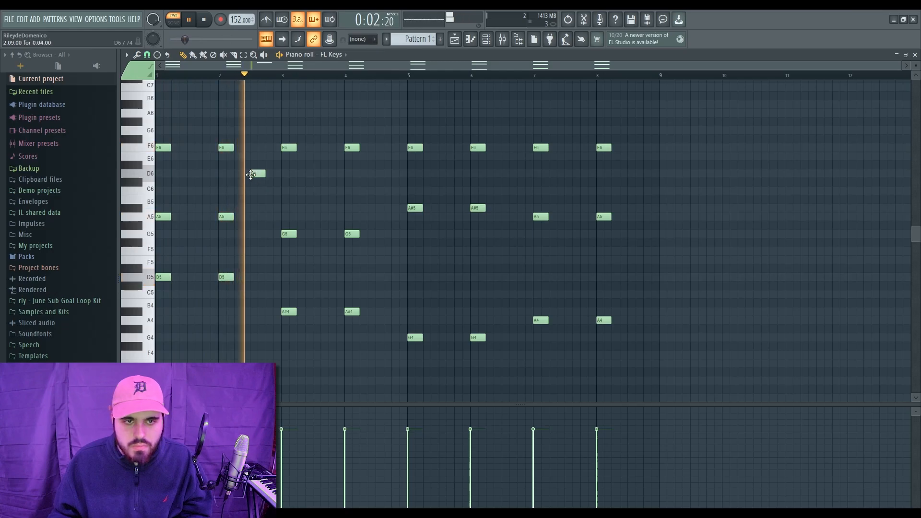
{"action": "key", "text": "space"}
{"action": "left_click", "coordinate": [256, 176]}
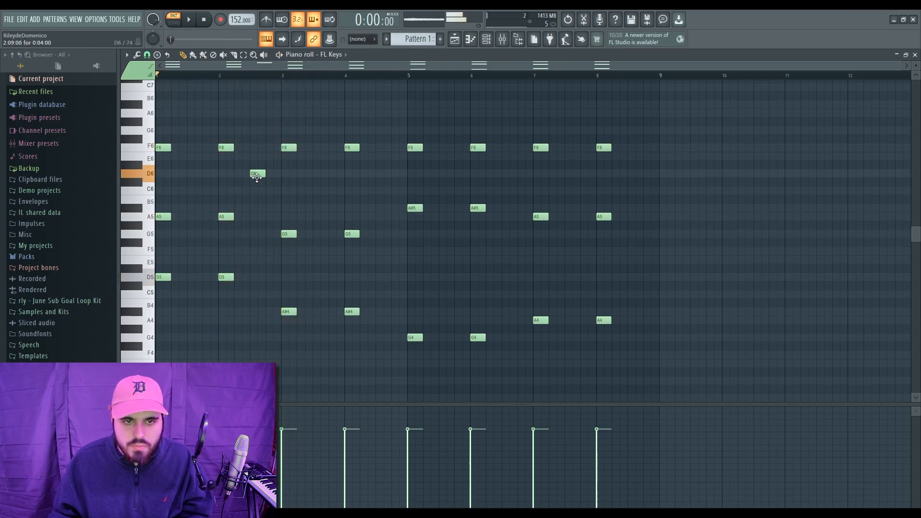
{"action": "left_click_drag", "start_coordinate": [257, 177], "coordinate": [258, 157]}
{"action": "key", "text": "space"}
{"action": "key", "text": "space"}
Add a D6 note on the last quarter of bar 2 and check the run in playback
{"action": "left_click", "coordinate": [269, 191]}
{"action": "key", "text": "space"}
{"action": "key", "text": "space"}
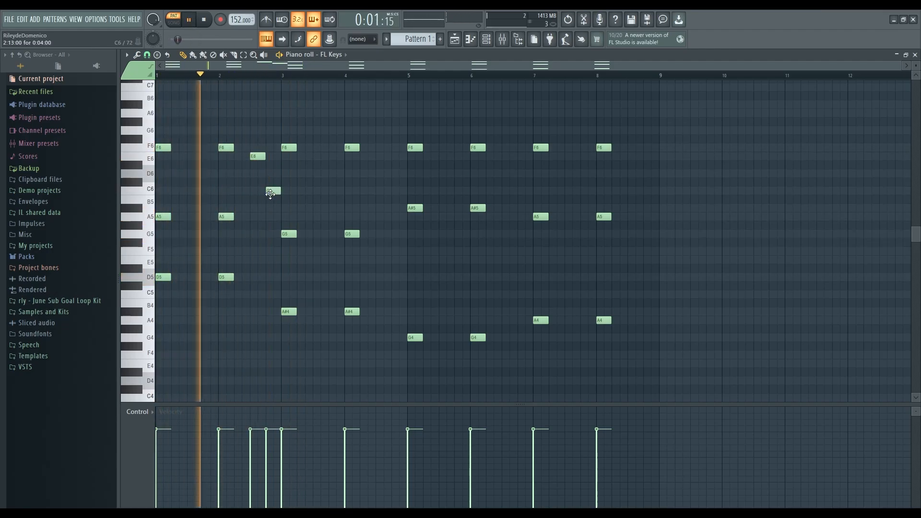
{"action": "left_click_drag", "start_coordinate": [270, 190], "coordinate": [270, 171]}
{"action": "key", "text": "space"}
{"action": "key", "text": "space"}
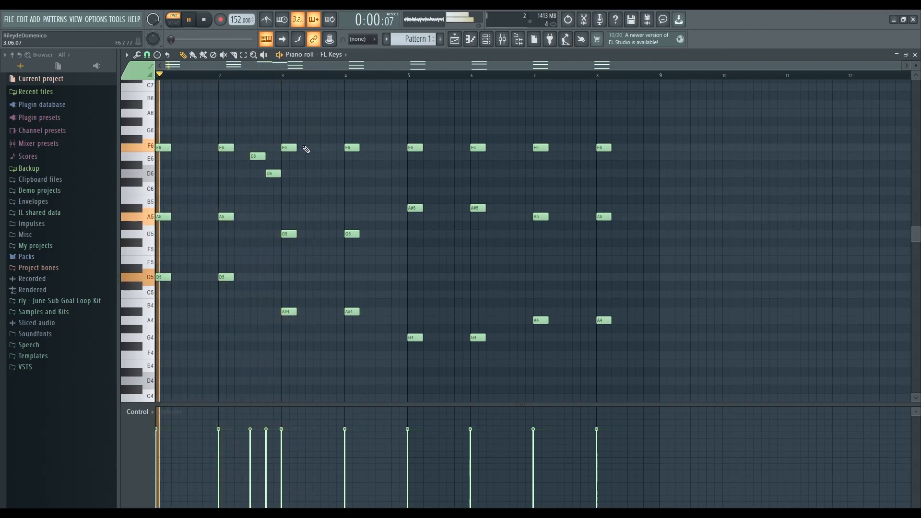
{"action": "key", "text": "space"}
{"action": "key", "text": "space"}
Add an A#5 note halfway through bar 4 followed by an A5 note, and play from bar 4
{"action": "left_click", "coordinate": [379, 208]}
{"action": "left_click", "coordinate": [394, 216]}
{"action": "key", "text": "space"}
{"action": "key", "text": "space"}
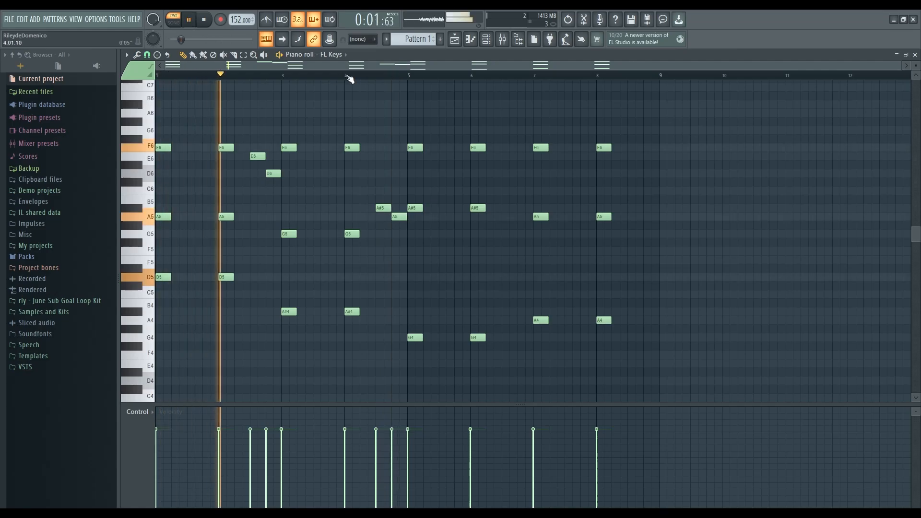
{"action": "left_click", "coordinate": [348, 76]}
{"action": "key", "text": "space"}
{"action": "key", "text": "space"}
{"action": "key", "text": "space"}
Try higher pitches, including A#4, for the two bass notes in bars 5 and 6, and return them to G4
{"action": "left_click_drag", "start_coordinate": [412, 326], "coordinate": [490, 357]}
{"action": "key", "text": "shift+Up"}
{"action": "key", "text": "shift+Up"}
{"action": "key", "text": "shift+Up"}
{"action": "key", "text": "space"}
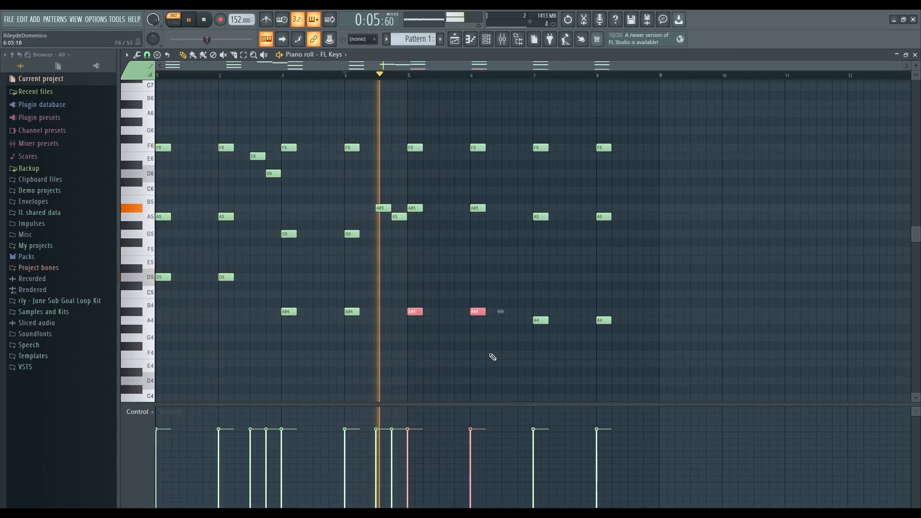
{"action": "key", "text": "space"}
{"action": "key", "text": "shift+Up"}
{"action": "key", "text": "shift+Up"}
{"action": "key", "text": "space"}
{"action": "key", "text": "space"}
{"action": "key", "text": "shift+Down"}
{"action": "key", "text": "shift+Down"}
{"action": "key", "text": "shift+Down"}
{"action": "key", "text": "shift+Down"}
{"action": "key", "text": "shift+Down"}
{"action": "key", "text": "space"}
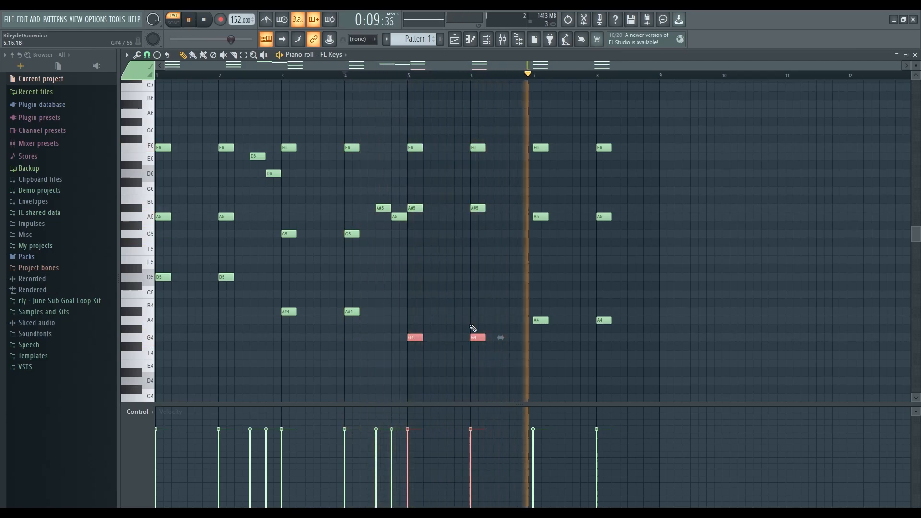
Add an E6 note halfway through bar 6 followed by a D6 note, and play the pattern
{"action": "key", "text": "space"}
{"action": "key", "text": "space"}
{"action": "left_click", "coordinate": [509, 157]}
{"action": "left_click", "coordinate": [521, 174]}
{"action": "key", "text": "space"}
{"action": "key", "text": "space"}
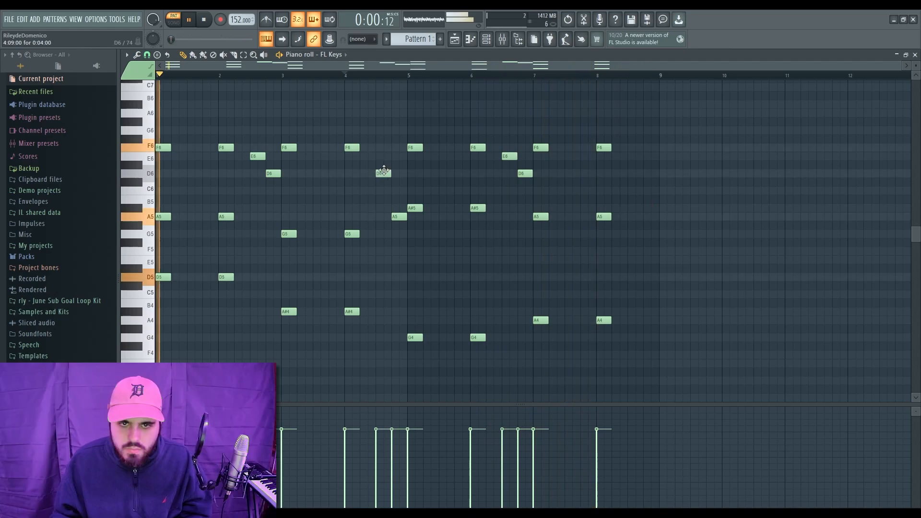
Add a two-note run in the second half of bar 8 and raise the runs in bars 4 and 8 to E6 and D6
{"action": "left_click", "coordinate": [636, 175]}
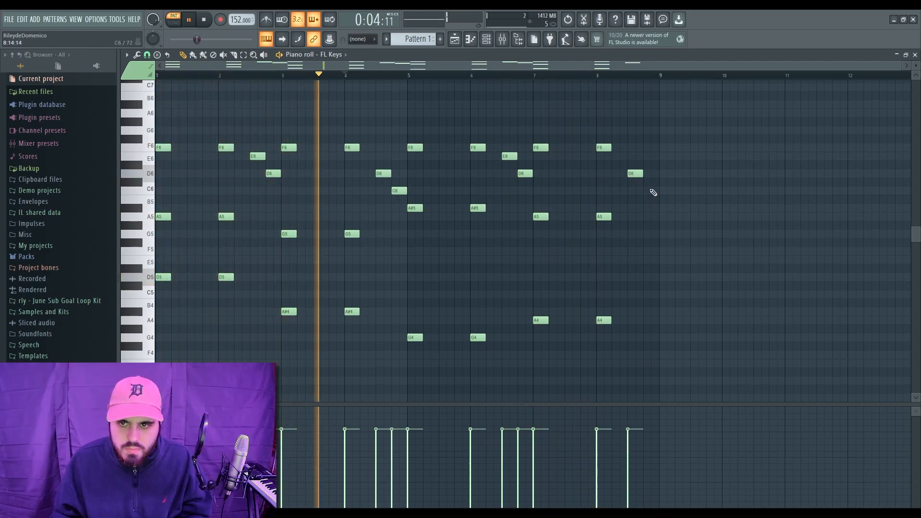
{"action": "left_click", "coordinate": [650, 191]}
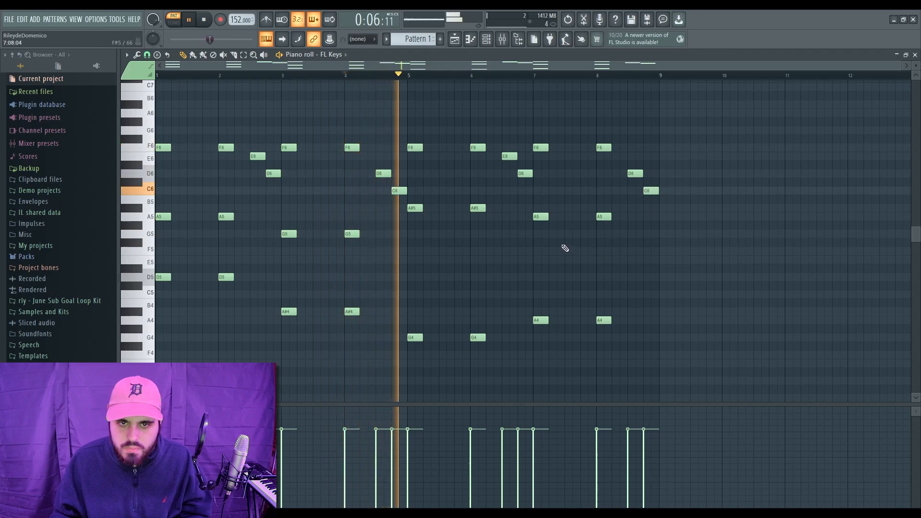
{"action": "left_click_drag", "start_coordinate": [384, 174], "coordinate": [384, 156]}
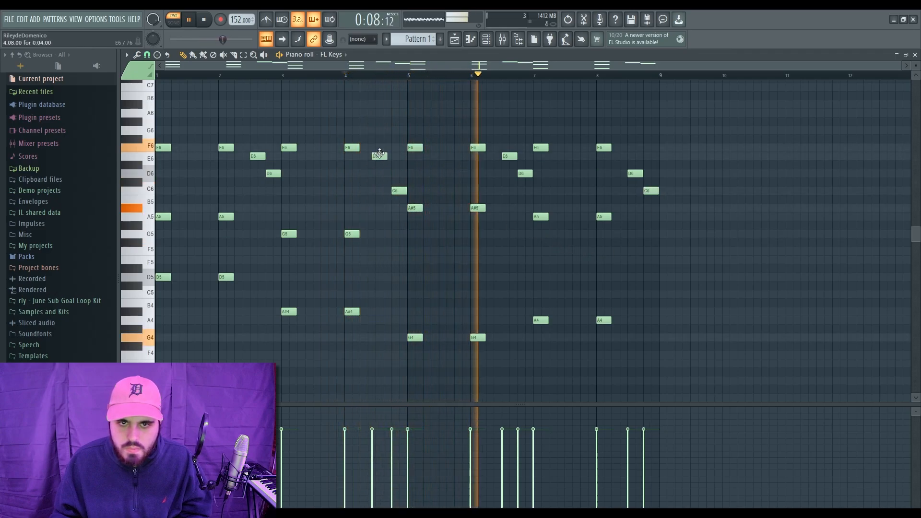
{"action": "left_click_drag", "start_coordinate": [399, 192], "coordinate": [399, 173]}
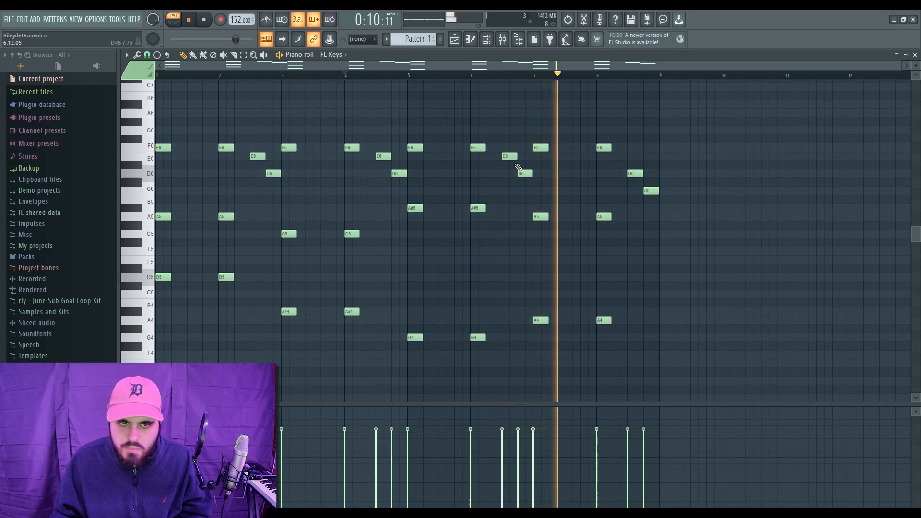
{"action": "left_click_drag", "start_coordinate": [635, 174], "coordinate": [634, 156]}
{"action": "left_click_drag", "start_coordinate": [649, 191], "coordinate": [649, 173]}
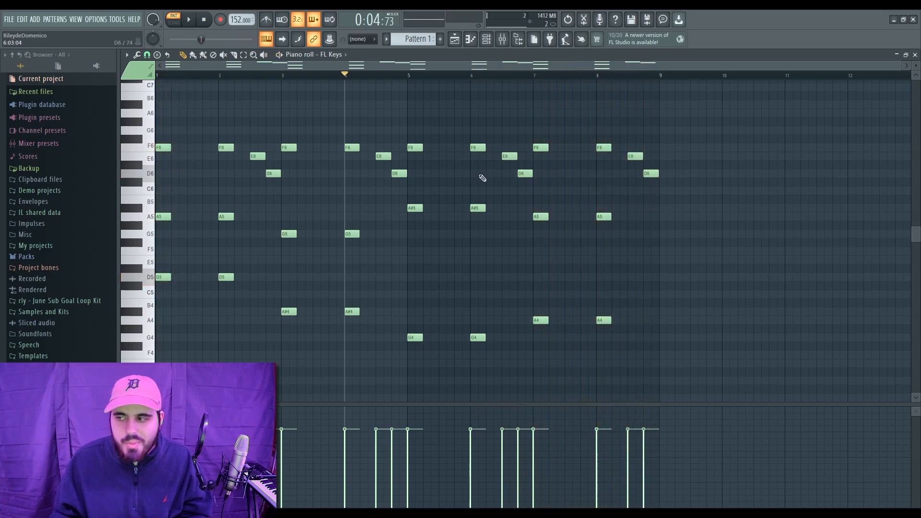
Set the tempo to 138 BPM, play the pattern and close the piano roll
{"action": "left_click", "coordinate": [198, 76]}
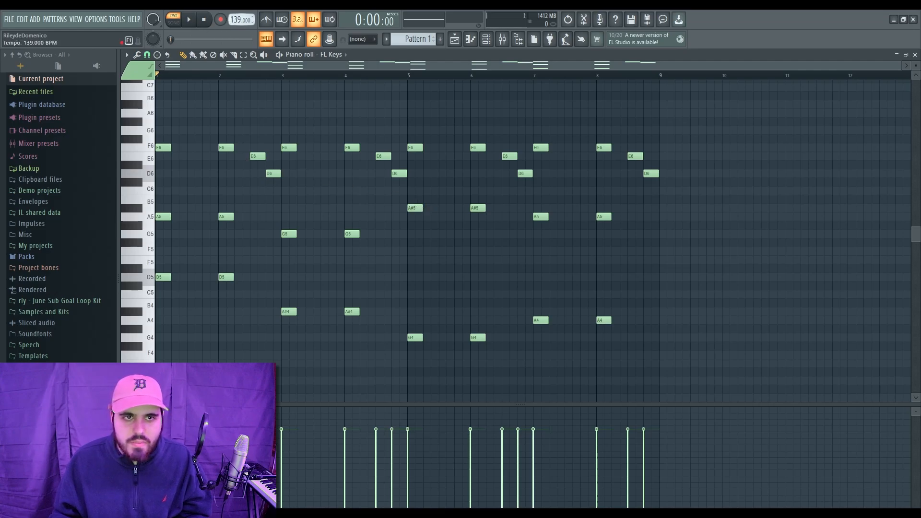
{"action": "key", "text": "space"}
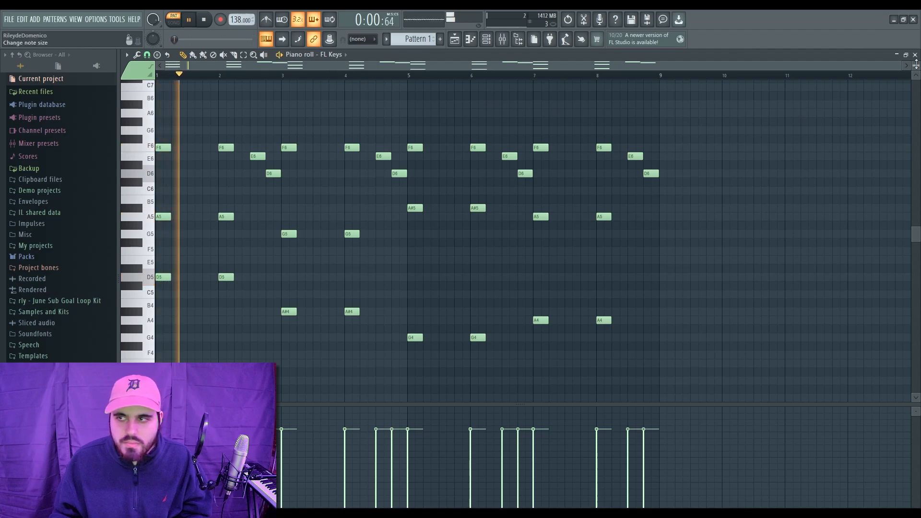
{"action": "left_click", "coordinate": [915, 55]}
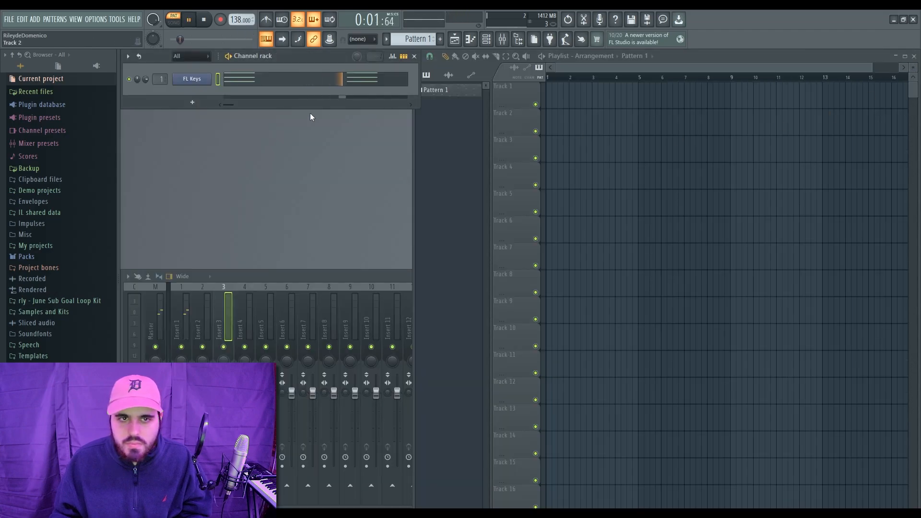
Reopen the FL Keys piano roll and place a G7 melody note at the start of bar 1
{"action": "left_click", "coordinate": [266, 83]}
{"action": "key", "text": "space"}
{"action": "scroll", "coordinate": [301, 189], "scroll_direction": "up", "scroll_amount": 4}
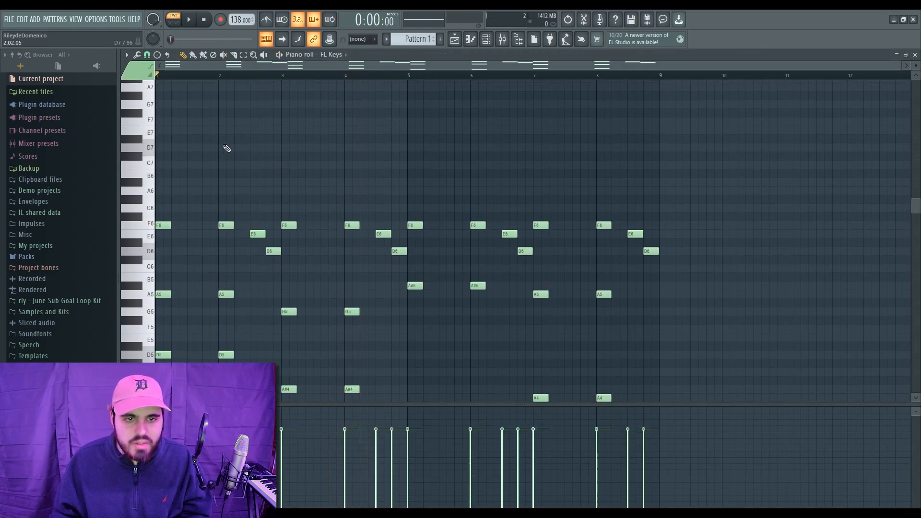
{"action": "key", "text": "space"}
{"action": "key", "text": "space"}
{"action": "left_click", "coordinate": [162, 122]}
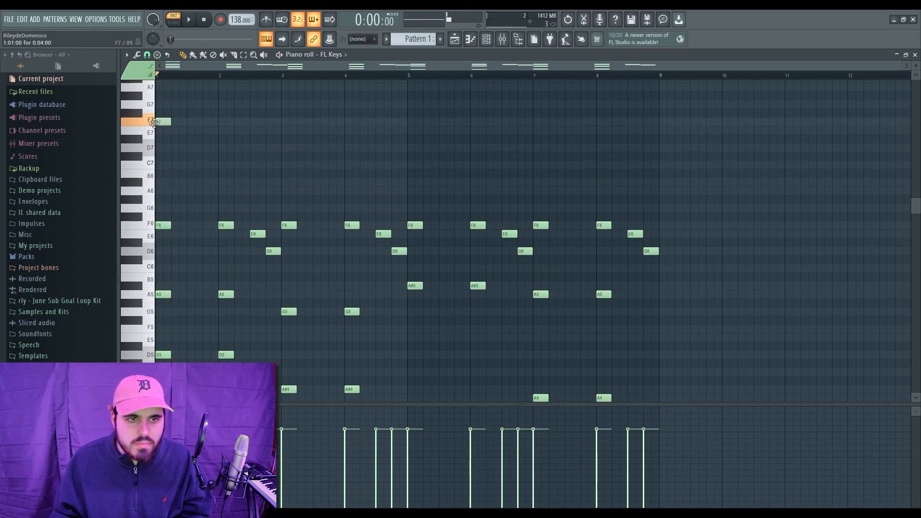
{"action": "key", "text": "space"}
{"action": "key", "text": "space"}
{"action": "key", "text": "space"}
{"action": "key", "text": "space"}
{"action": "mouse_move", "coordinate": [162, 122]}
{"action": "left_mouse_down"}
{"action": "mouse_move", "coordinate": [162, 147]}
{"action": "mouse_move", "coordinate": [162, 105]}
{"action": "left_mouse_up"}
{"action": "key", "text": "space"}
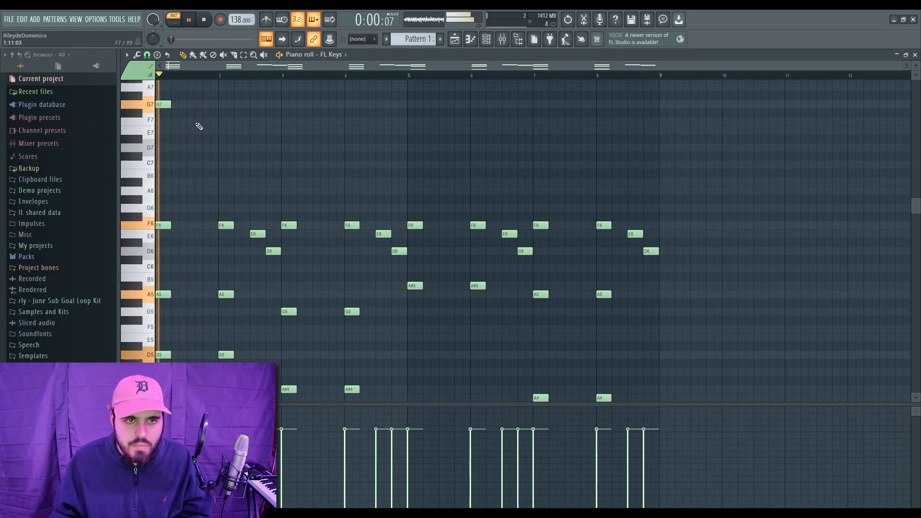
Add an E7 melody note on the last quarter of bar 1 and an F7 note at the start of bar 2
{"action": "left_click", "coordinate": [209, 131]}
{"action": "key", "text": "space"}
{"action": "key", "text": "space"}
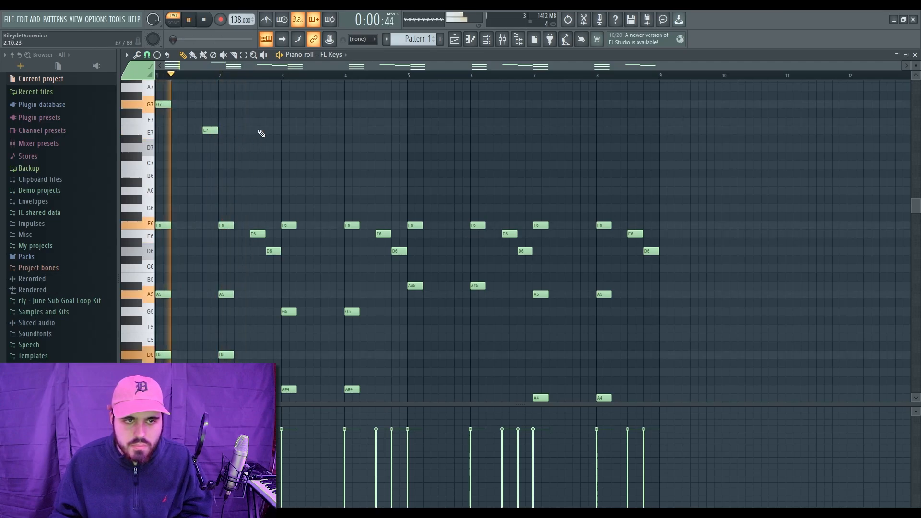
{"action": "left_click", "coordinate": [242, 122]}
{"action": "key", "text": "space"}
{"action": "key", "text": "space"}
{"action": "key", "text": "space"}
{"action": "left_click_drag", "start_coordinate": [242, 122], "coordinate": [226, 122]}
{"action": "key", "text": "space"}
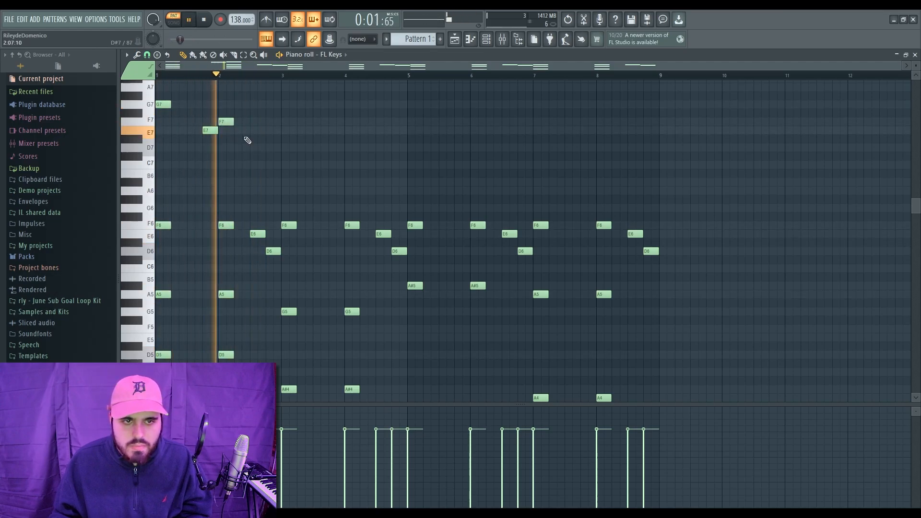
Add D7 and E7 melody notes in the second half of bar 2 and an F7 note at the start of bar 3
{"action": "key", "text": "space"}
{"action": "key", "text": "space"}
{"action": "key", "text": "space"}
{"action": "key", "text": "space"}
{"action": "left_click", "coordinate": [258, 148]}
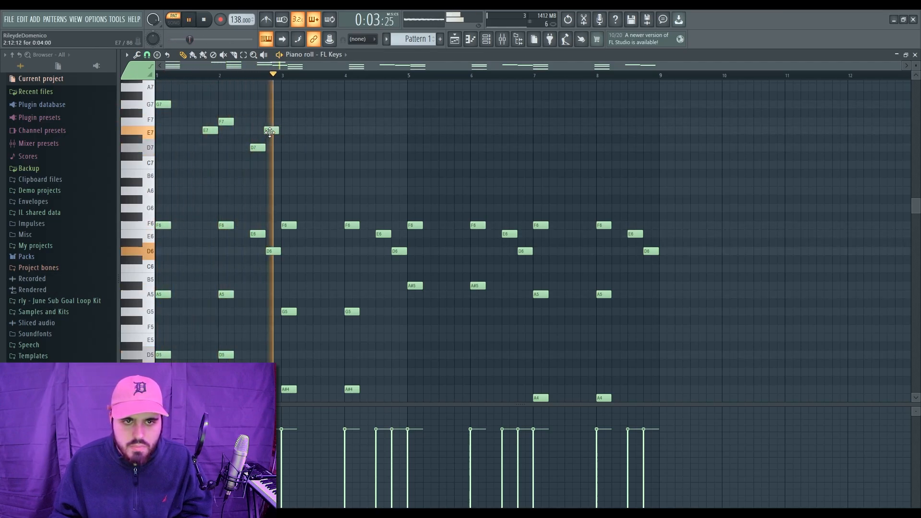
{"action": "key", "text": "space"}
{"action": "key", "text": "space"}
{"action": "left_click", "coordinate": [273, 130]}
{"action": "left_click", "coordinate": [288, 121]}
{"action": "key", "text": "space"}
{"action": "key", "text": "space"}
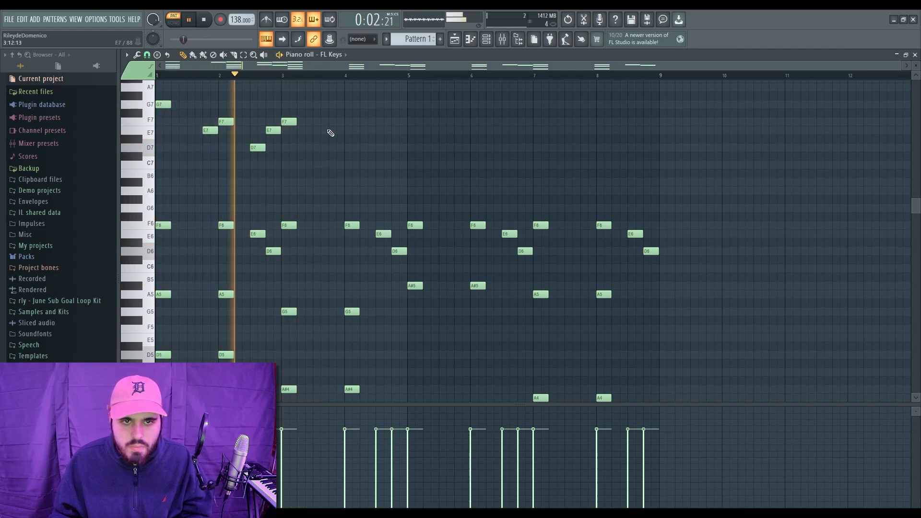
Continue the high melody with E7 on the last quarter of bar 3 and D7, E7 and F7 in bar 4
{"action": "left_click", "coordinate": [336, 131]}
{"action": "key", "text": "space"}
{"action": "key", "text": "space"}
{"action": "left_click", "coordinate": [353, 147]}
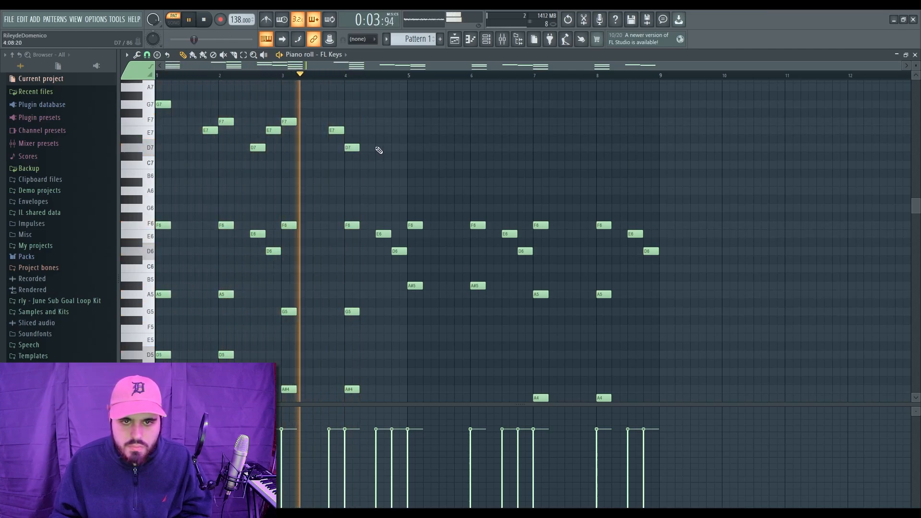
{"action": "left_click", "coordinate": [384, 130]}
{"action": "left_click", "coordinate": [400, 122]}
{"action": "key", "text": "space"}
{"action": "key", "text": "space"}
Duplicate the high melody of bars 1 to 4 into bars 5 to 8 and play the loop
{"action": "left_click_drag", "start_coordinate": [432, 91], "coordinate": [135, 170]}
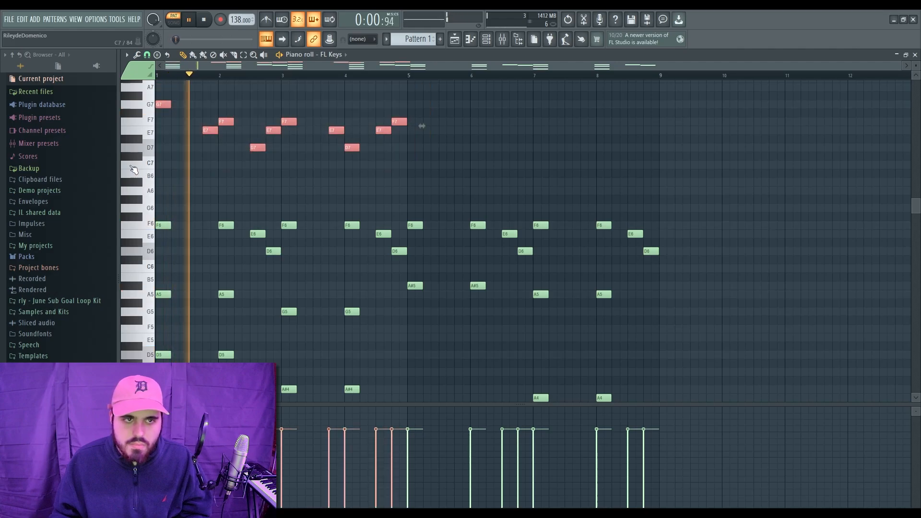
{"action": "key", "text": "ctrl+b"}
{"action": "left_click", "coordinate": [468, 175], "text": "ctrl"}
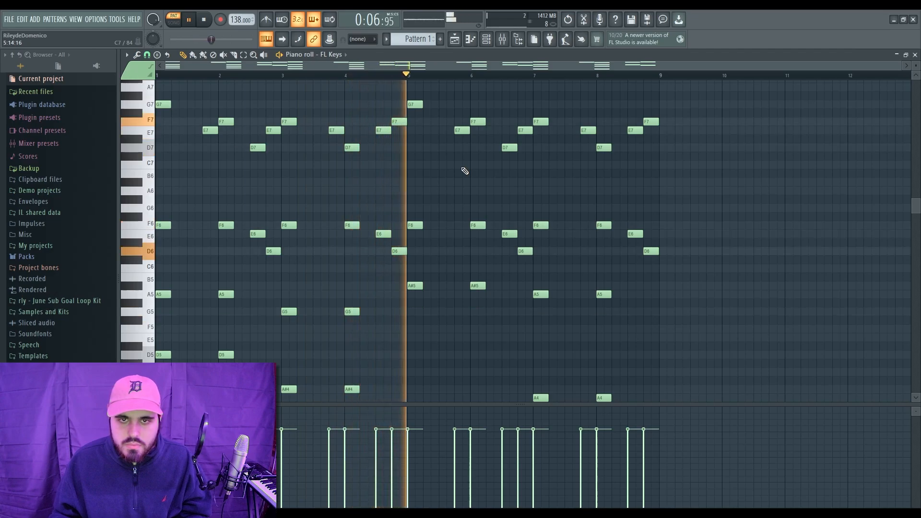
{"action": "key", "text": "space"}
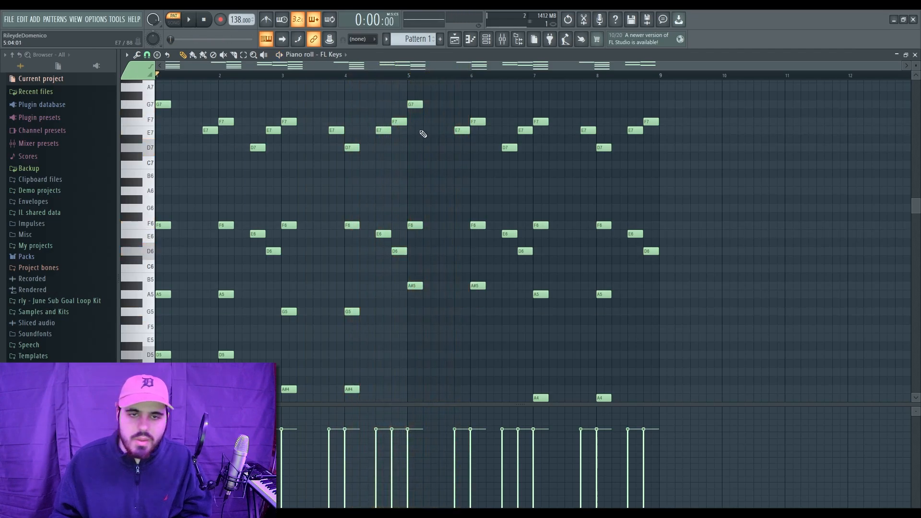
Highlight the repeated E7–F7 note pairs across the high melody and close the piano roll
{"action": "left_click_drag", "start_coordinate": [249, 126], "coordinate": [281, 276]}
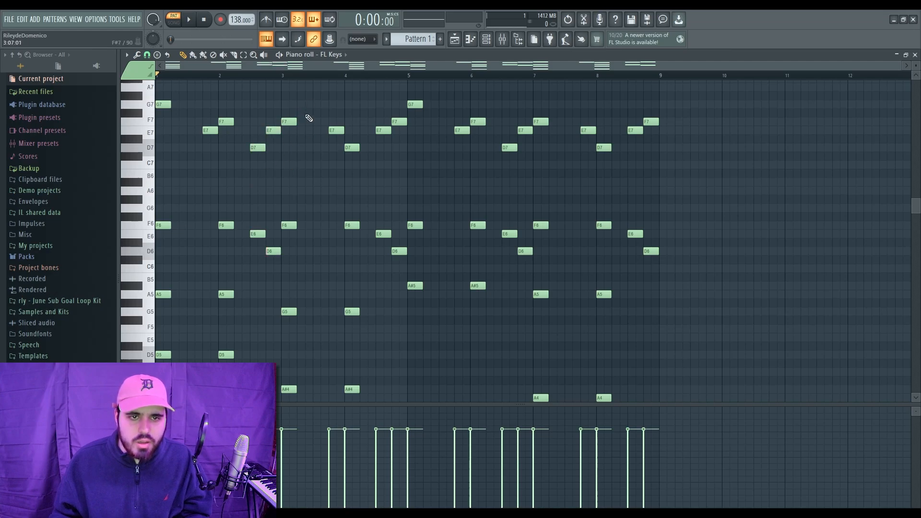
{"action": "left_click_drag", "start_coordinate": [305, 108], "coordinate": [249, 141]}
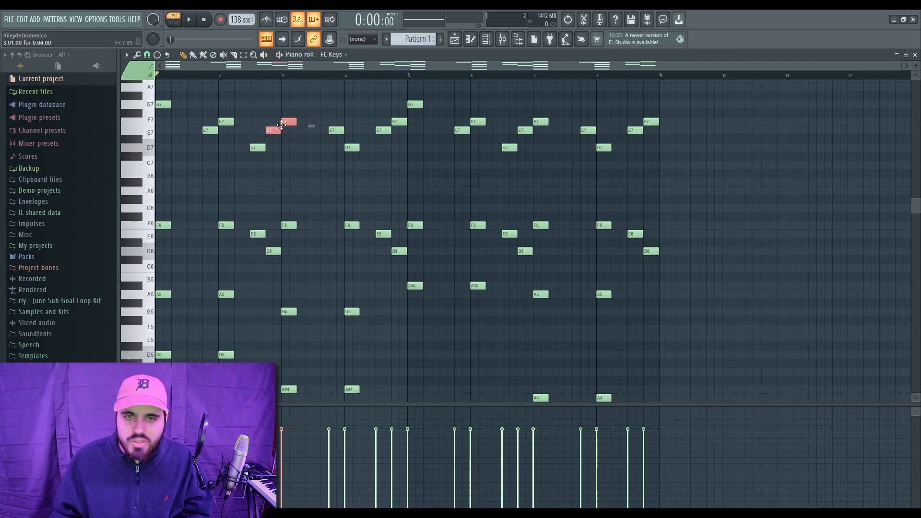
{"action": "left_click_drag", "start_coordinate": [240, 109], "coordinate": [199, 144]}
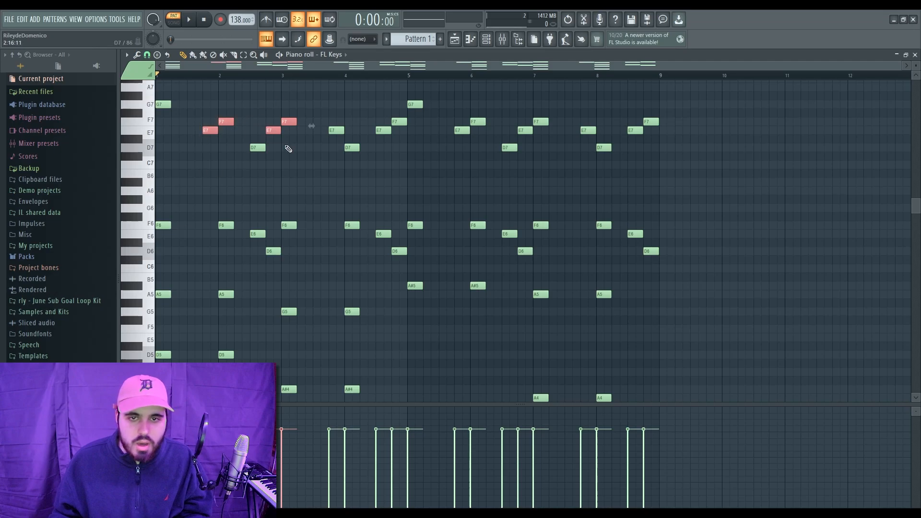
{"action": "left_click_drag", "start_coordinate": [371, 117], "coordinate": [406, 136]}
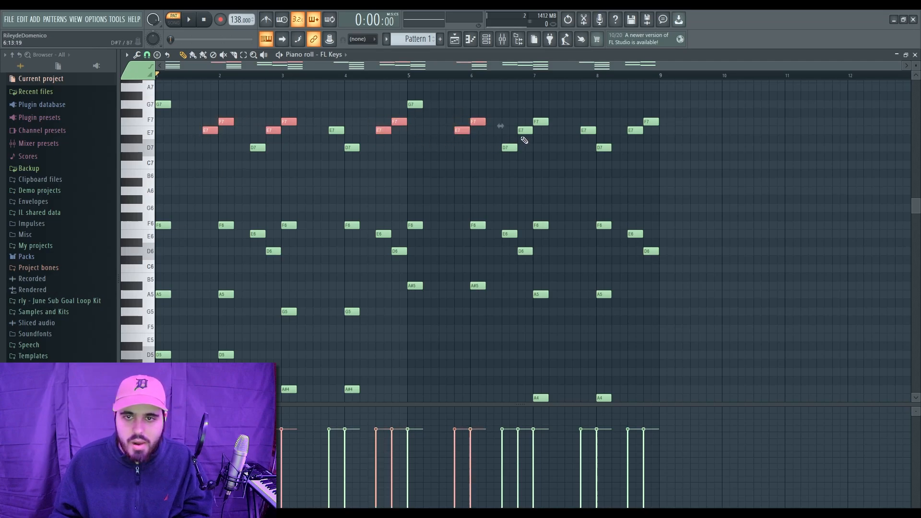
{"action": "left_click_drag", "start_coordinate": [663, 110], "coordinate": [624, 135]}
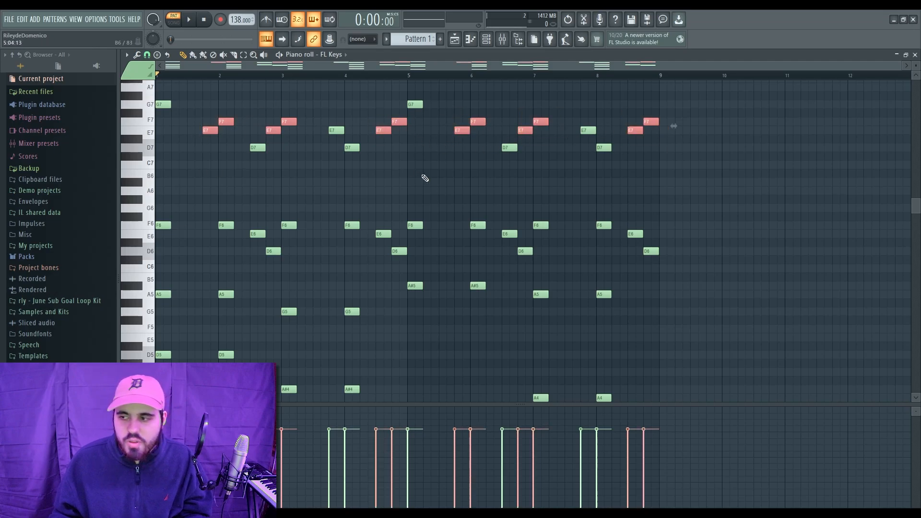
{"action": "left_click", "coordinate": [897, 54]}
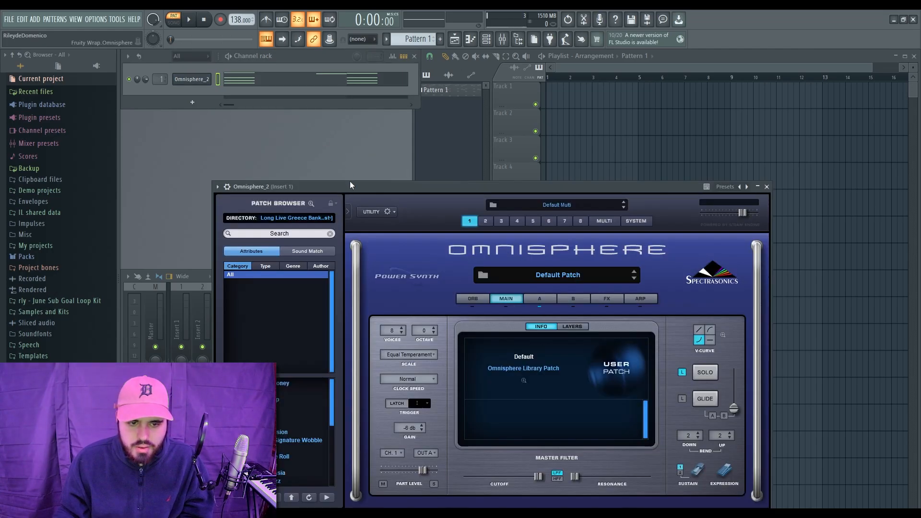
Load the Keys - Gun Smoke patch and check its layer B, layer A, Aux and Common effects during playback before closing the synth
{"action": "key", "text": "space"}
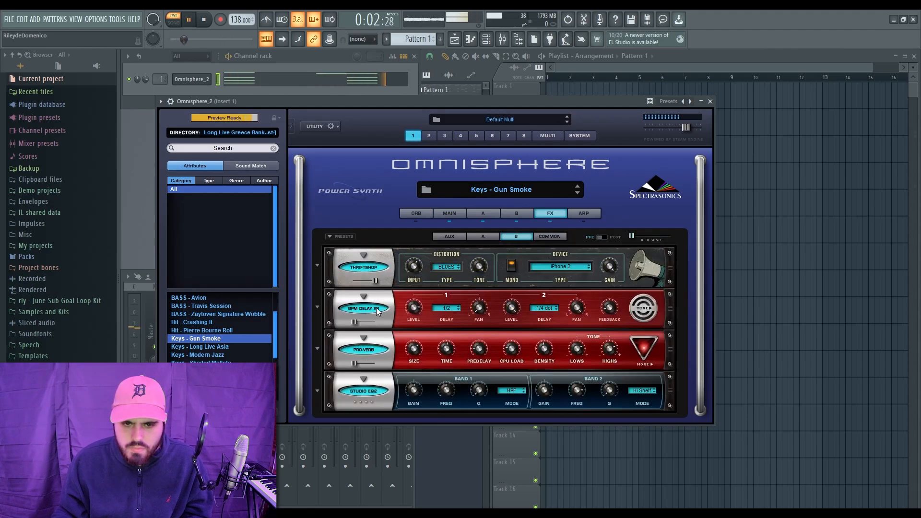
{"action": "left_click", "coordinate": [374, 392]}
{"action": "left_click", "coordinate": [369, 393]}
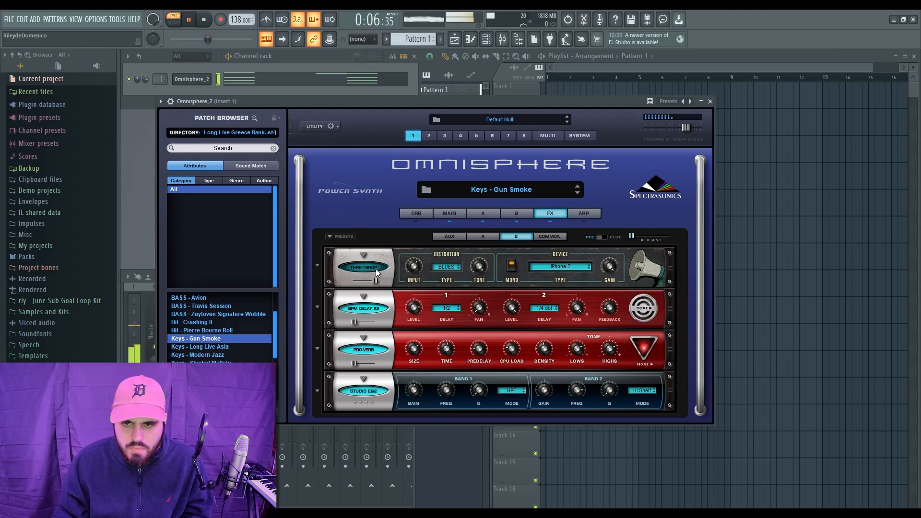
{"action": "left_click", "coordinate": [480, 237]}
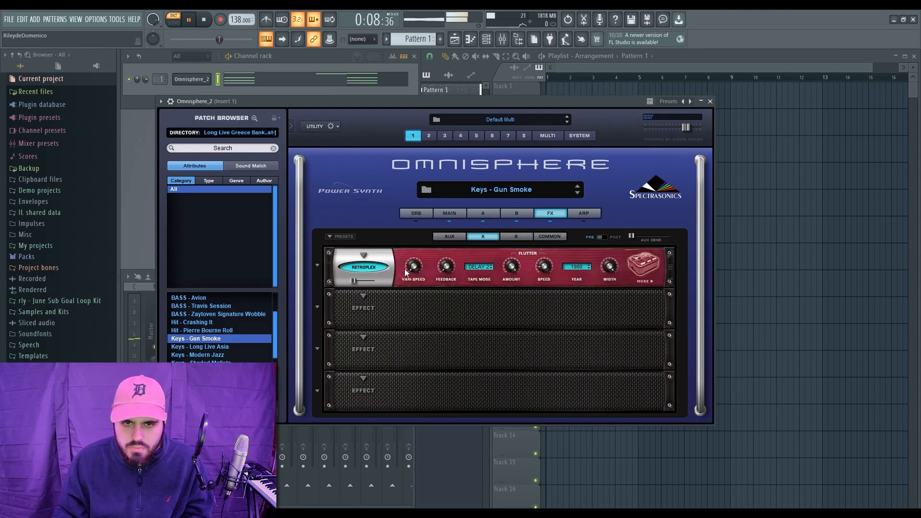
{"action": "left_click", "coordinate": [451, 236]}
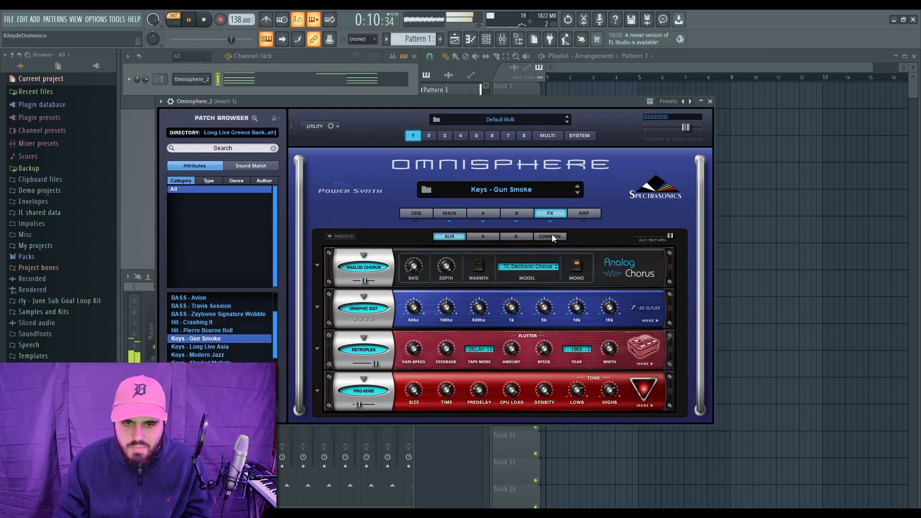
{"action": "left_click", "coordinate": [550, 236]}
{"action": "left_click", "coordinate": [701, 102]}
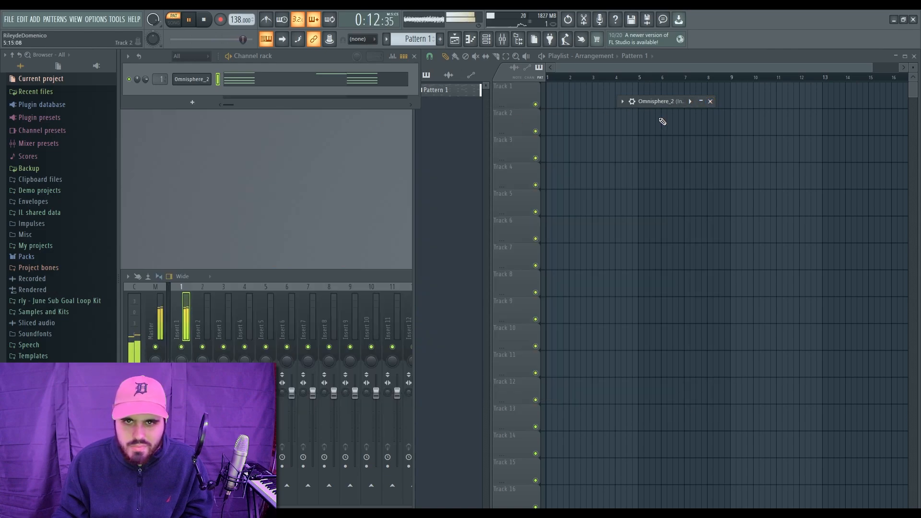
{"action": "left_click", "coordinate": [701, 101]}
{"action": "left_click", "coordinate": [710, 101]}
{"action": "key", "text": "space"}
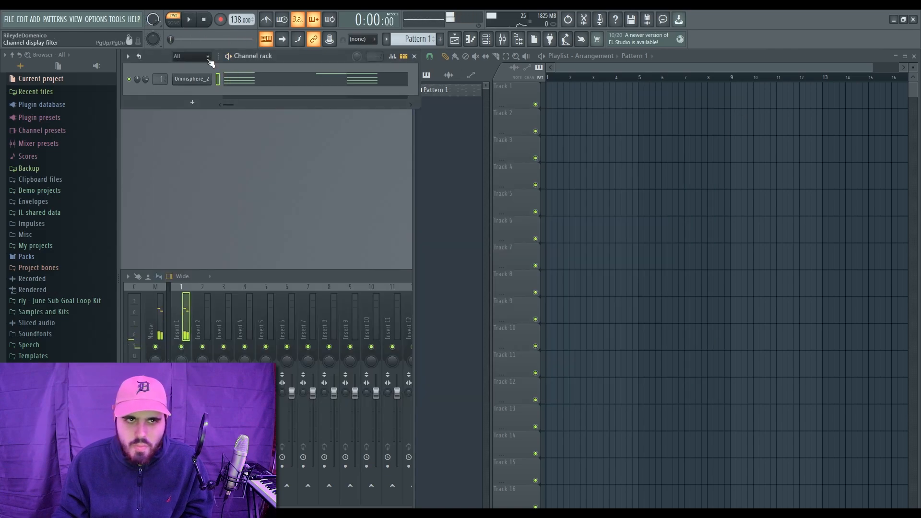
Add Gross Beat to the first effect slot of Insert 1 and use the WIP-My GB effect preset with the creator's "special" time slot
{"action": "left_click", "coordinate": [188, 315]}
{"action": "left_click", "coordinate": [826, 304]}
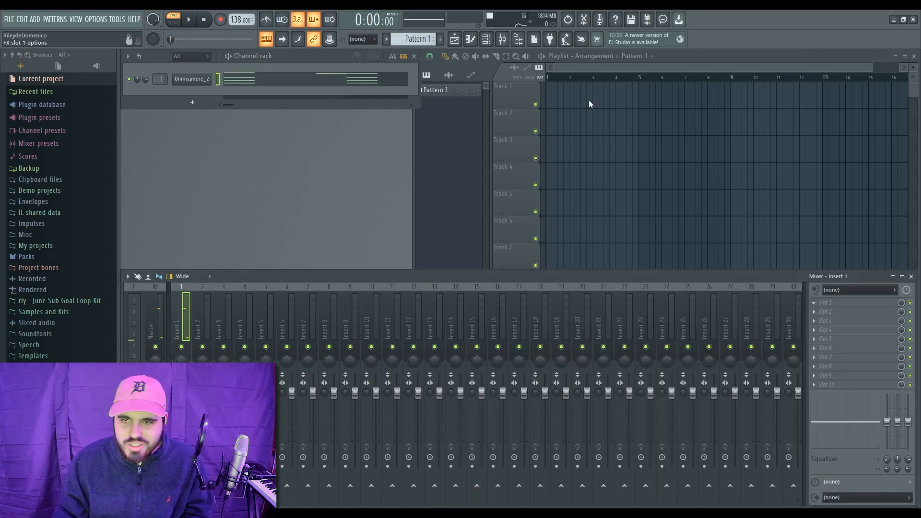
{"action": "left_click", "coordinate": [457, 137]}
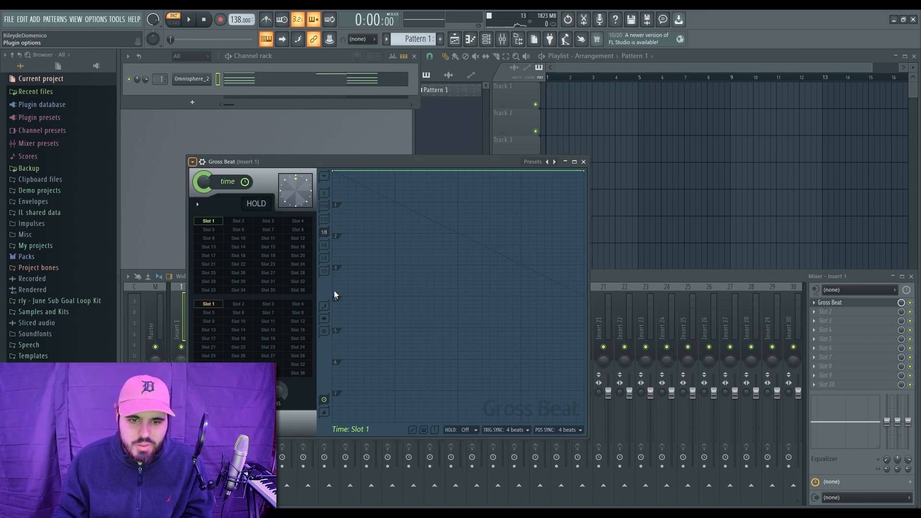
{"action": "left_click_drag", "start_coordinate": [298, 116], "coordinate": [259, 119]}
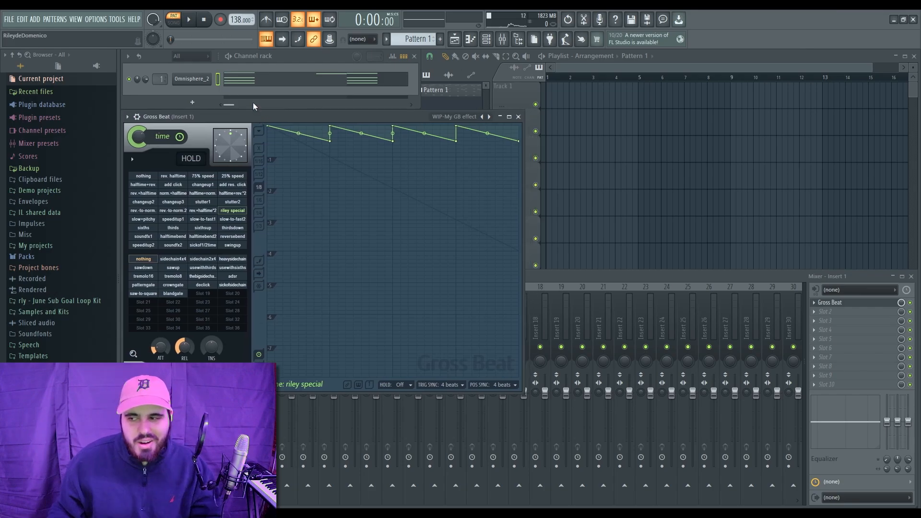
Listen to the pattern with the Gross Beat time effect applied and close the effect window
{"action": "left_click", "coordinate": [190, 20]}
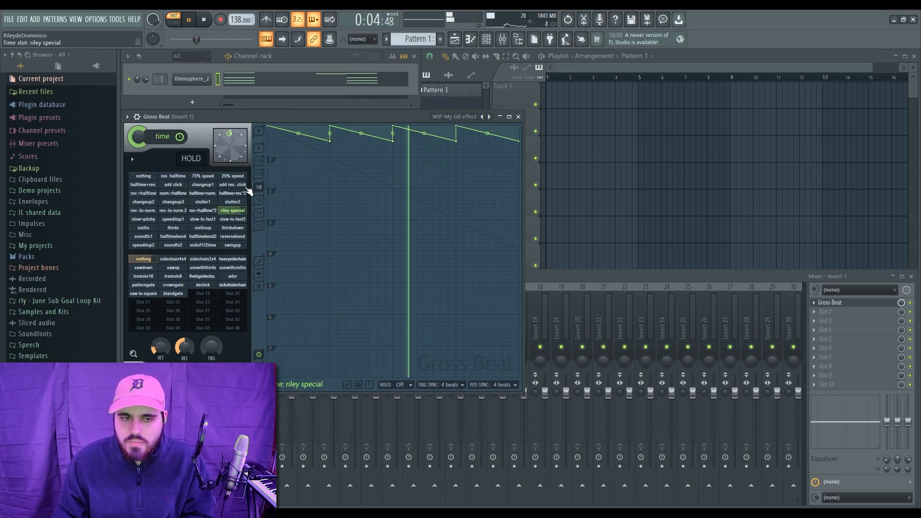
{"action": "key", "text": "space"}
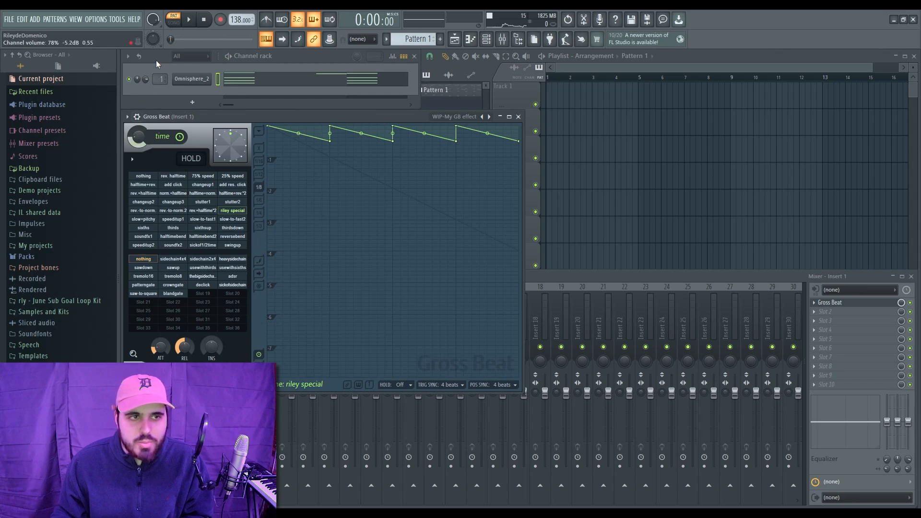
{"action": "left_click", "coordinate": [188, 19]}
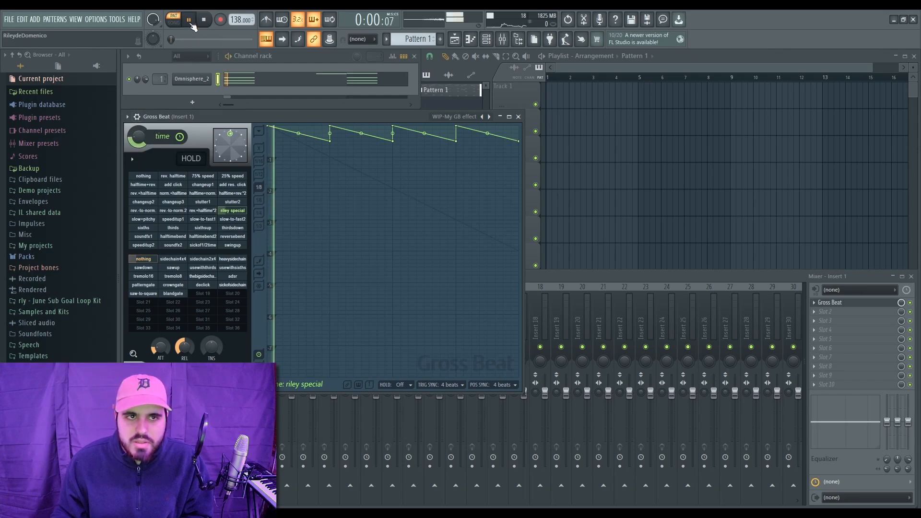
{"action": "left_click", "coordinate": [519, 118]}
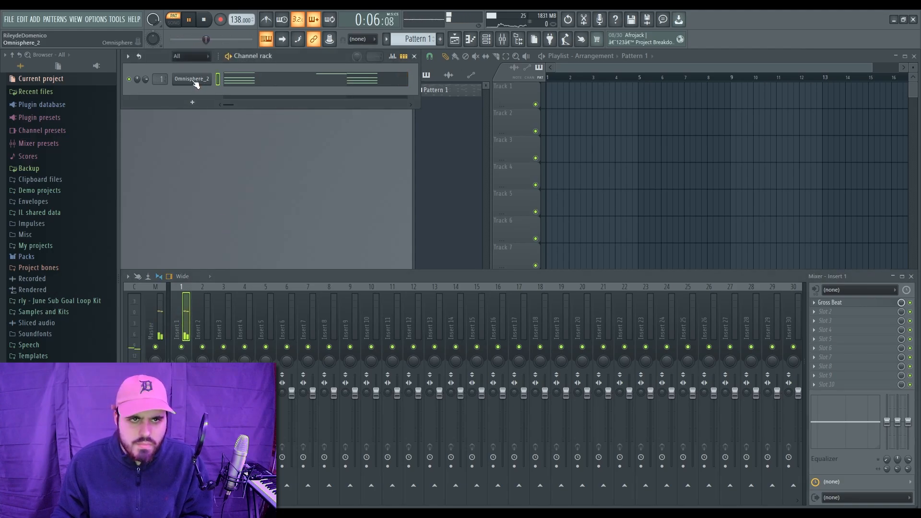
{"action": "key", "text": "space"}
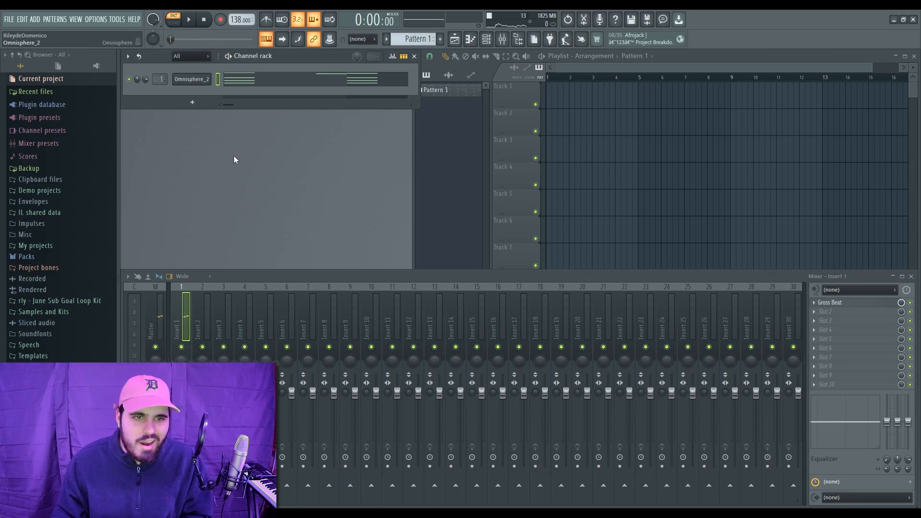
Add a second Omnisphere channel, open its piano roll and place a bar 1 phrase of A5, D6, C6 and A#5
{"action": "left_click", "coordinate": [191, 79]}
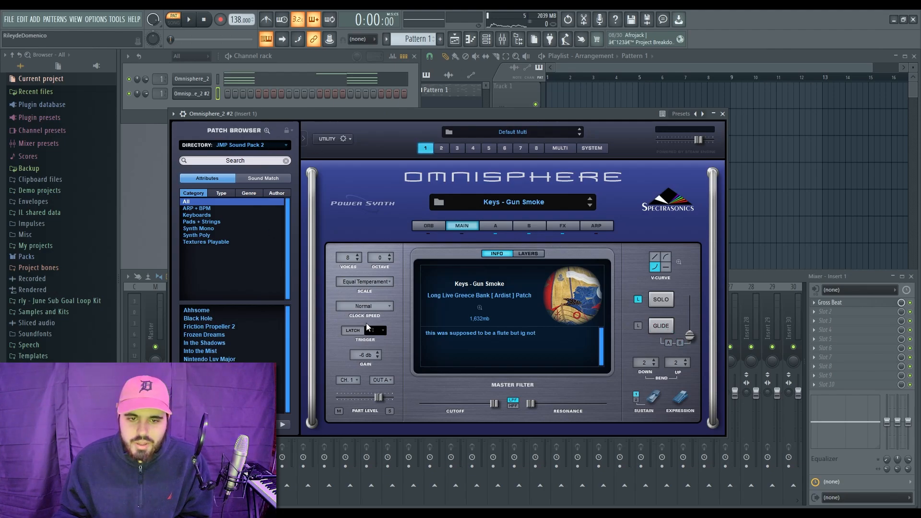
{"action": "key", "text": "F7"}
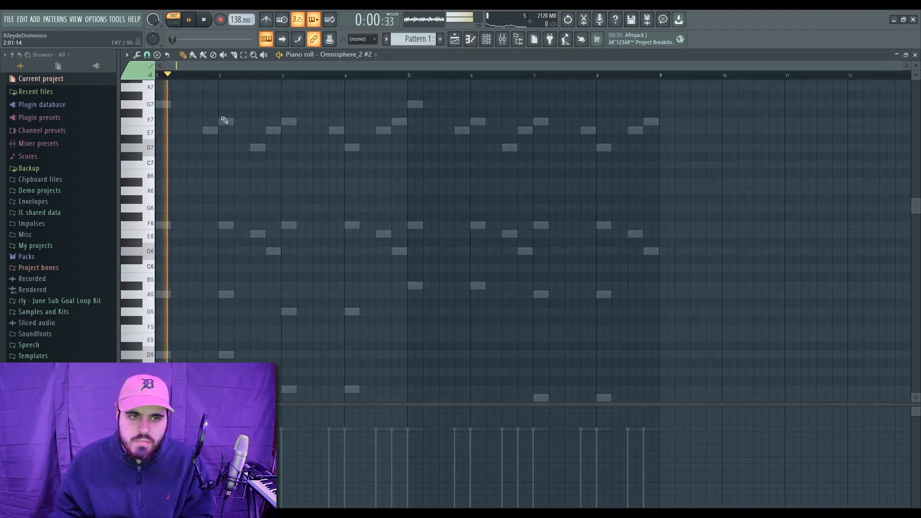
{"action": "left_click_drag", "start_coordinate": [145, 182], "coordinate": [220, 290]}
{"action": "key", "text": "space"}
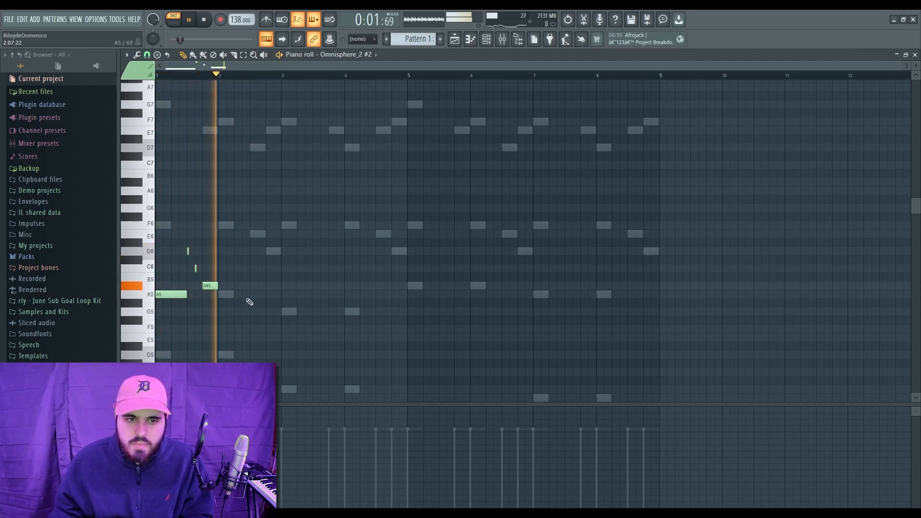
{"action": "key", "text": "space"}
{"action": "key", "text": "space"}
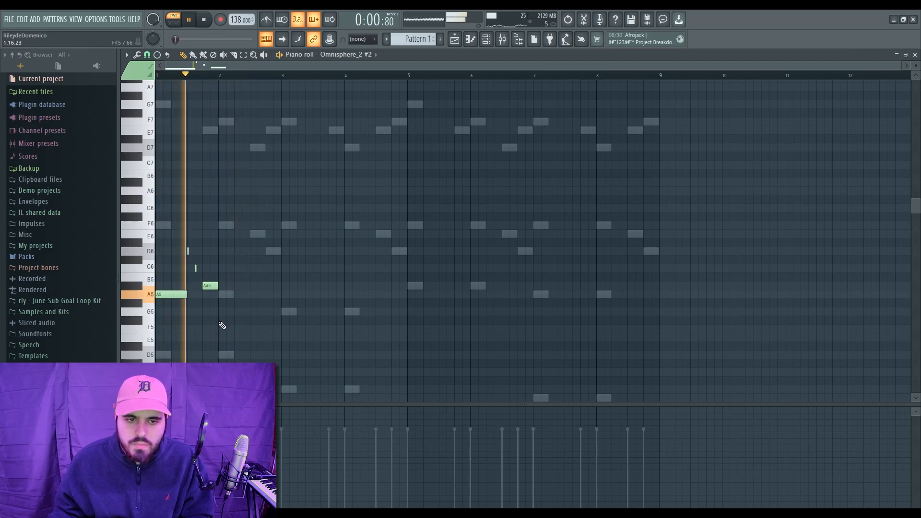
{"action": "key", "text": "space"}
Duplicate the bar 1 phrase into bar 2, transpose the copy down five semitones to start on E5, and play it
{"action": "key", "text": "ctrl+a"}
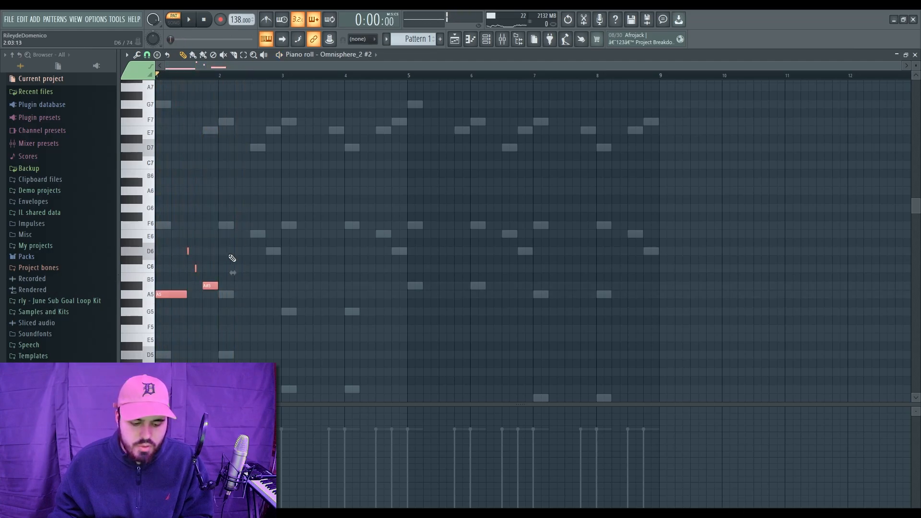
{"action": "key", "text": "ctrl+b"}
{"action": "key", "text": "space"}
{"action": "key", "text": "shift+Down"}
{"action": "key", "text": "shift+Down"}
{"action": "key", "text": "shift+Down"}
{"action": "key", "text": "shift+Down"}
{"action": "key", "text": "shift+Down"}
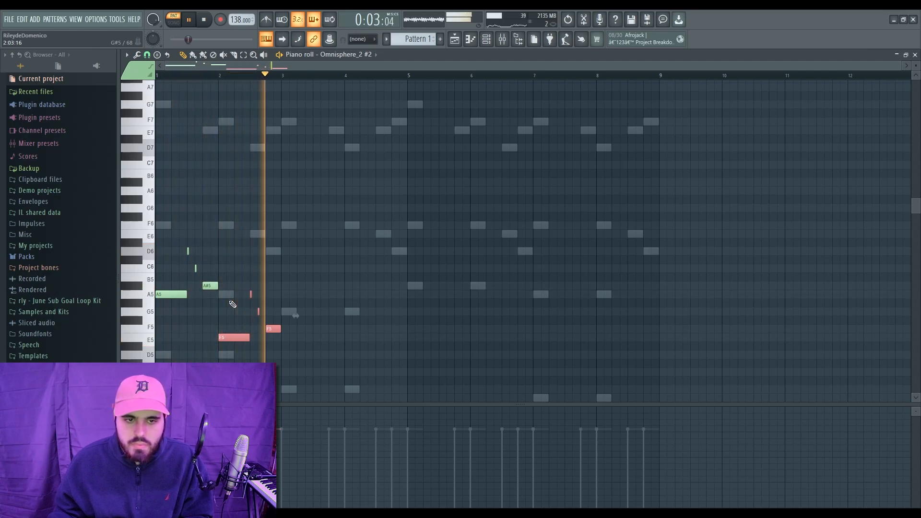
{"action": "key", "text": "space"}
{"action": "key", "text": "space"}
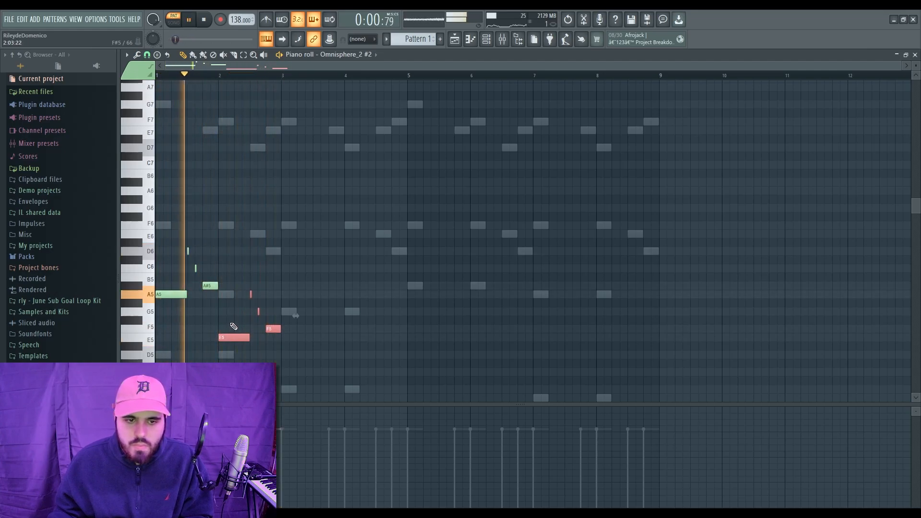
Raise the long first note of bar 2 to A5 and play the phrase
{"action": "left_click", "coordinate": [234, 323]}
{"action": "key", "text": "space"}
{"action": "left_click_drag", "start_coordinate": [235, 338], "coordinate": [246, 291]}
{"action": "key", "text": "space"}
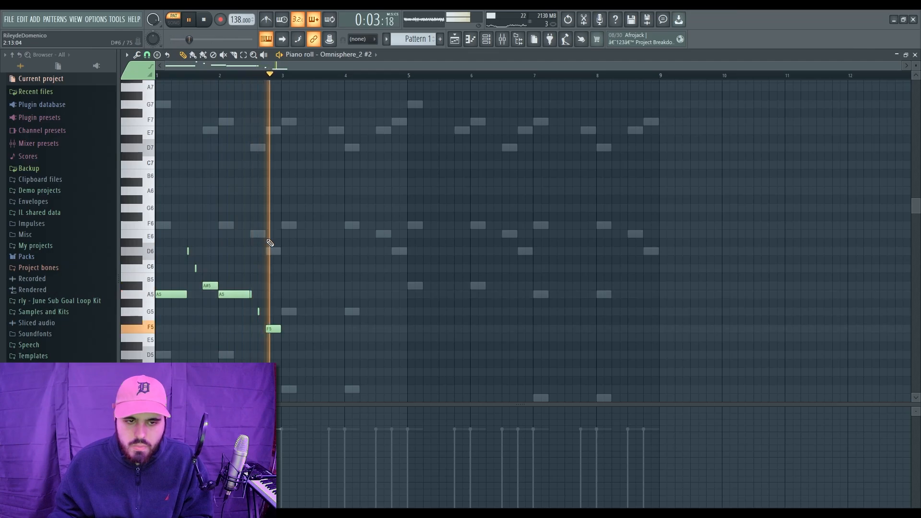
Transpose the entire two-bar counter melody up one octave and play it
{"action": "key", "text": "space"}
{"action": "key", "text": "ctrl+a"}
{"action": "key", "text": "ctrl+Up"}
{"action": "key", "text": "space"}
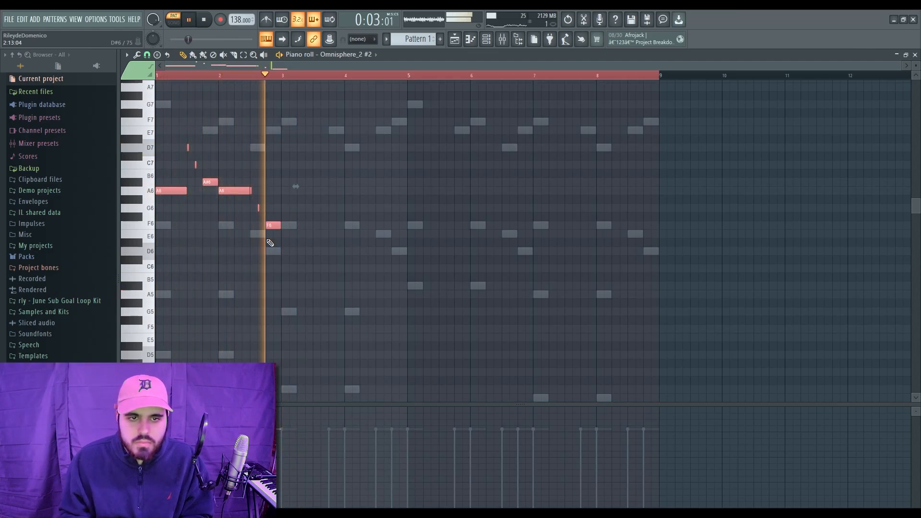
Duplicate the two-bar counter melody, move the copy so it starts at bar 3, and play the four bars
{"action": "key", "text": "space"}
{"action": "key", "text": "space"}
{"action": "left_click_drag", "start_coordinate": [370, 117], "coordinate": [86, 291]}
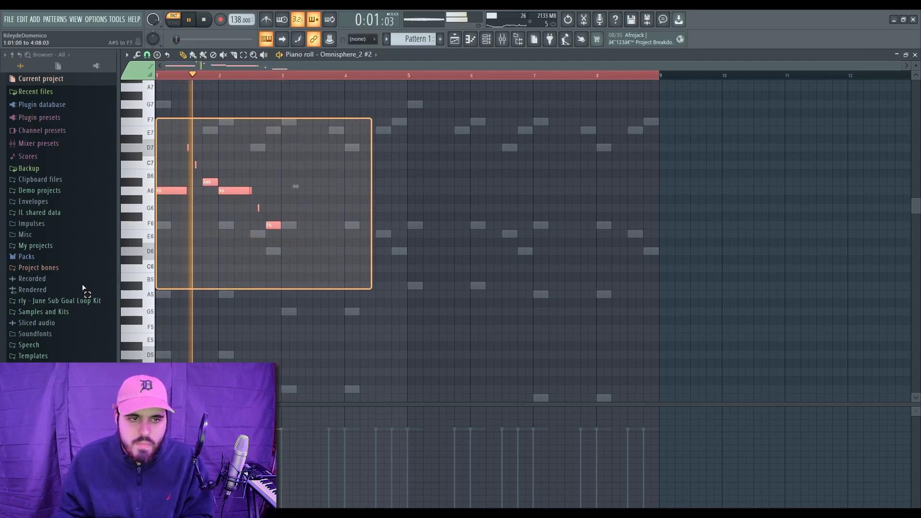
{"action": "key", "text": "ctrl+b"}
{"action": "key", "text": "space"}
{"action": "left_click", "coordinate": [695, 78], "text": "ctrl"}
{"action": "left_click_drag", "start_coordinate": [823, 154], "coordinate": [565, 281]}
{"action": "left_click_drag", "start_coordinate": [679, 193], "coordinate": [301, 193]}
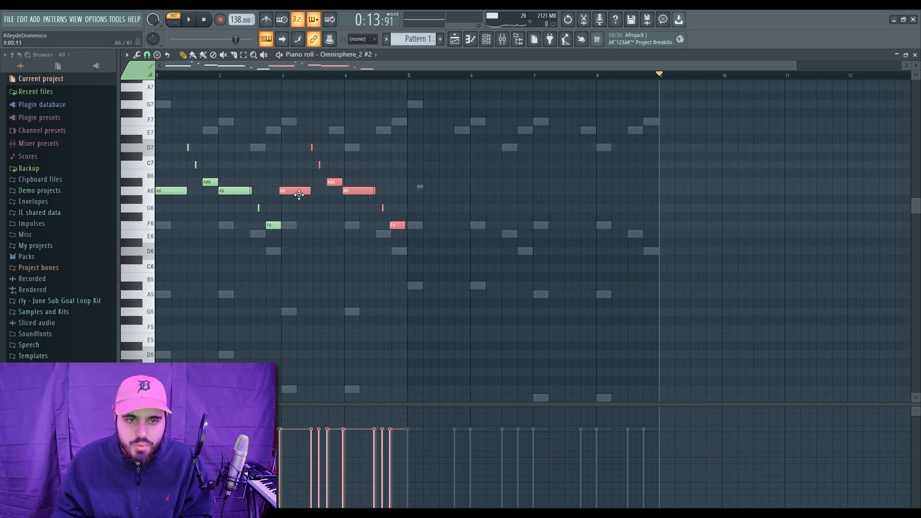
{"action": "left_click", "coordinate": [281, 90]}
{"action": "key", "text": "space"}
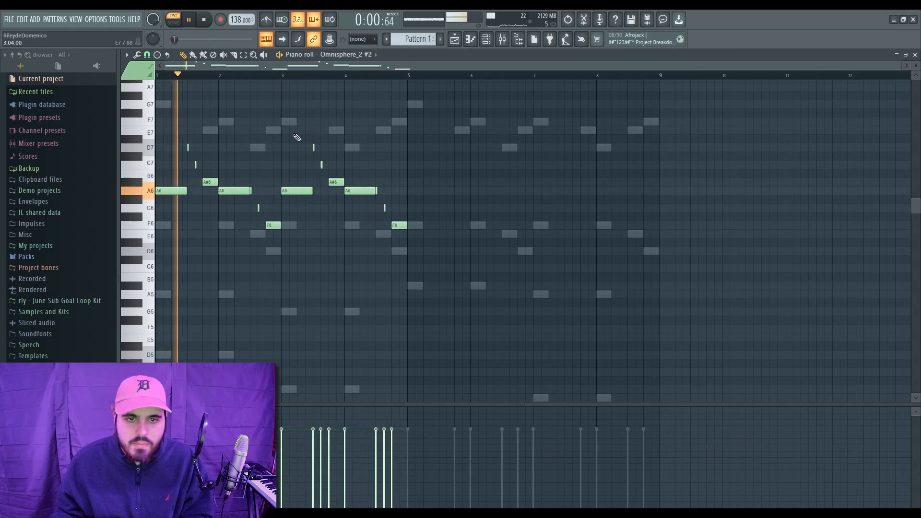
Lower the long first note of bar 3 to G6 and the two short notes after it to G6 and A6, and play
{"action": "left_click_drag", "start_coordinate": [291, 196], "coordinate": [291, 212]}
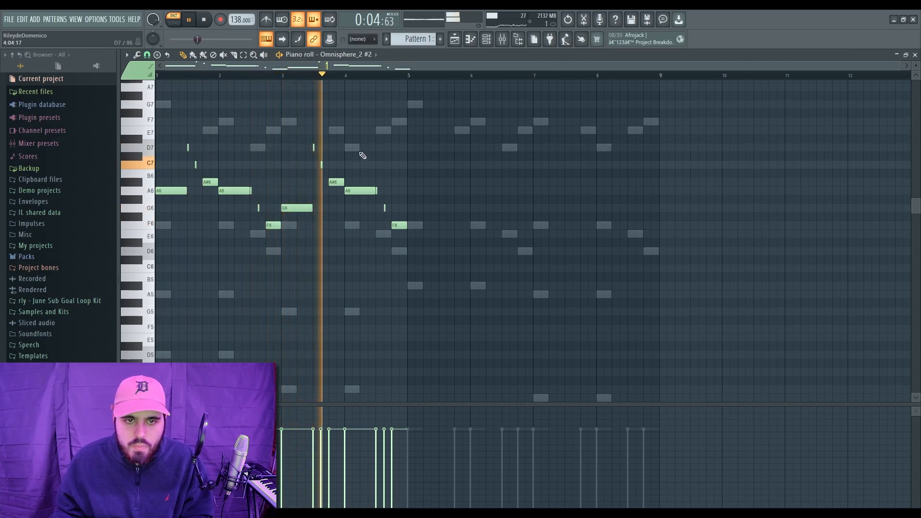
{"action": "key", "text": "space"}
{"action": "left_click_drag", "start_coordinate": [313, 176], "coordinate": [313, 211]}
{"action": "key", "text": "space"}
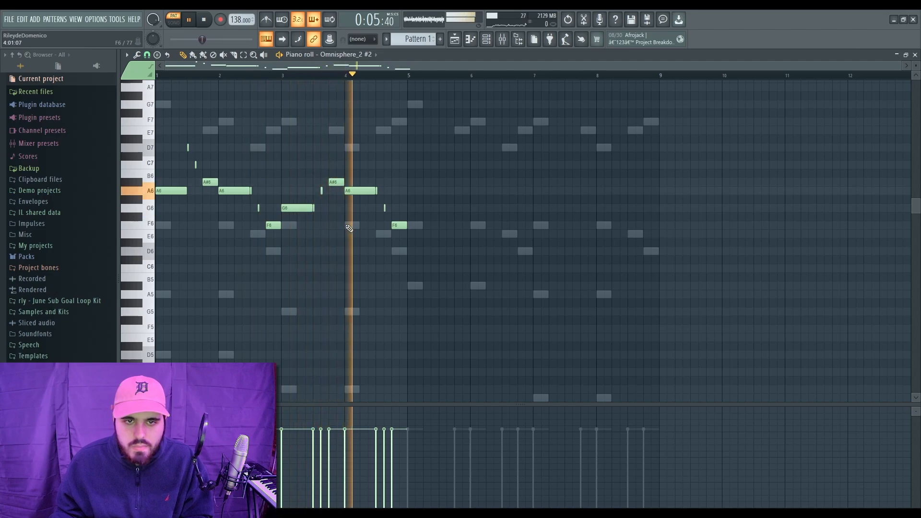
{"action": "key", "text": "space"}
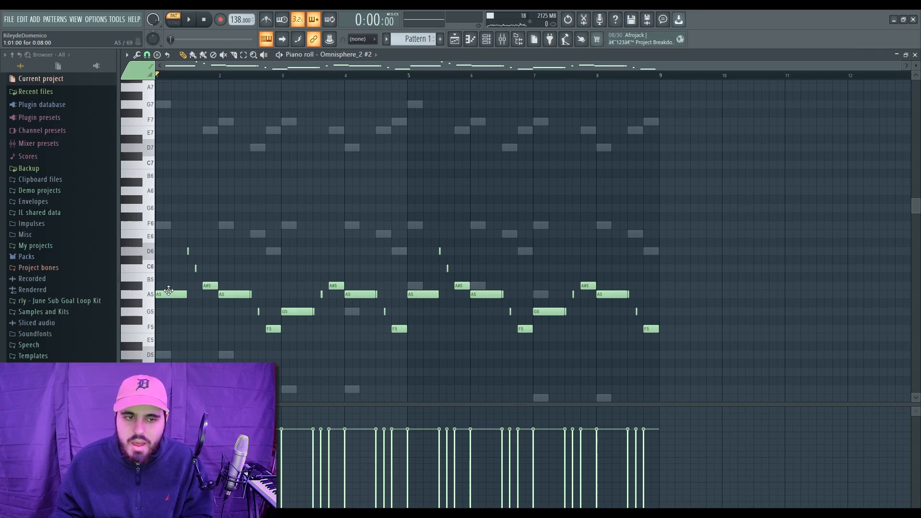
{"action": "left_click_drag", "start_coordinate": [168, 291], "coordinate": [217, 306]}
{"action": "mouse_move", "coordinate": [176, 231]}
{"action": "left_mouse_down"}
{"action": "mouse_move", "coordinate": [204, 274]}
{"action": "mouse_move", "coordinate": [170, 307]}
{"action": "left_mouse_up"}
{"action": "left_click_drag", "start_coordinate": [211, 284], "coordinate": [166, 308]}
{"action": "left_click_drag", "start_coordinate": [214, 283], "coordinate": [226, 301]}
{"action": "left_click_drag", "start_coordinate": [278, 350], "coordinate": [280, 325]}
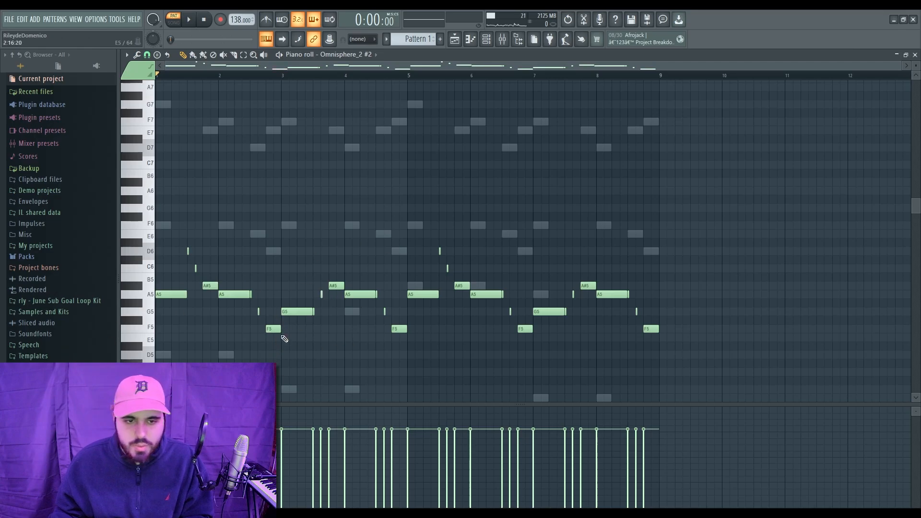
Play the eight-bar loop with the counter melody and close the piano roll
{"action": "key", "text": "space"}
{"action": "key", "text": "F7"}
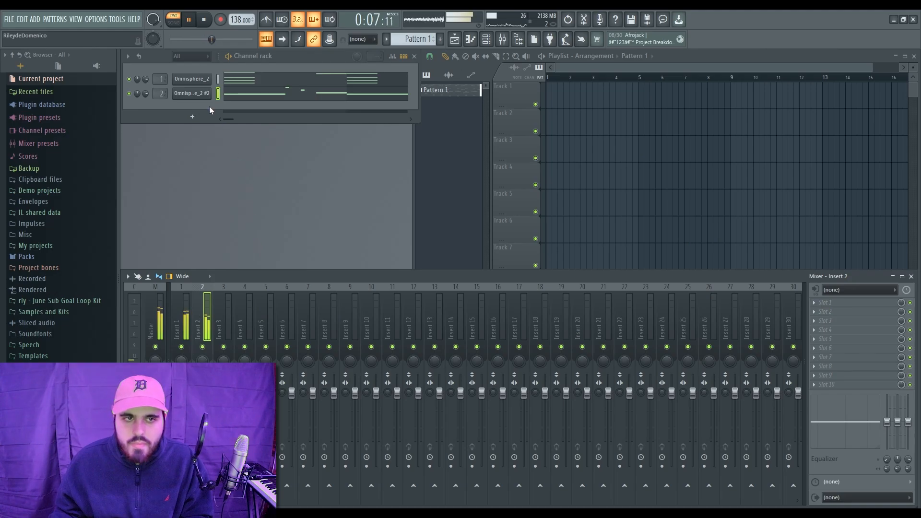
{"action": "key", "text": "space"}
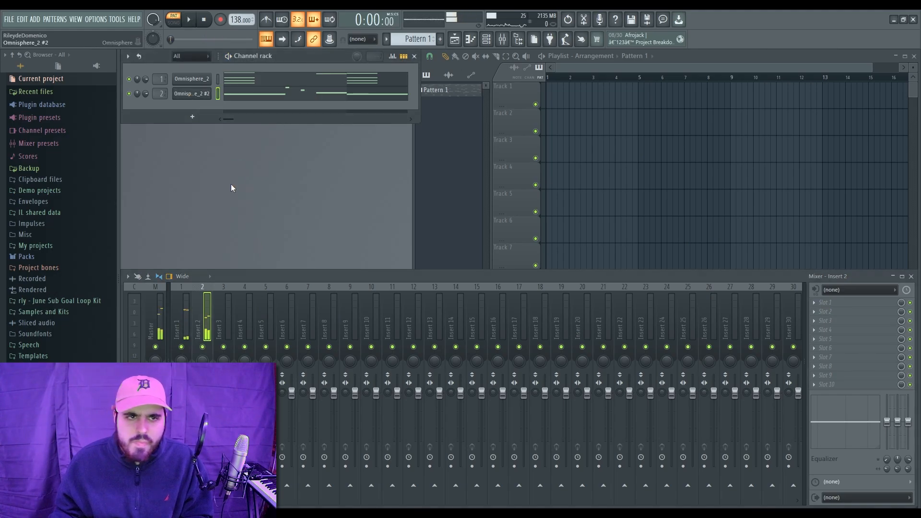
Add a third Omnisphere channel, search its Omni patch directory for "pad", and reposition the plugin window
{"action": "key", "text": "alt+c"}
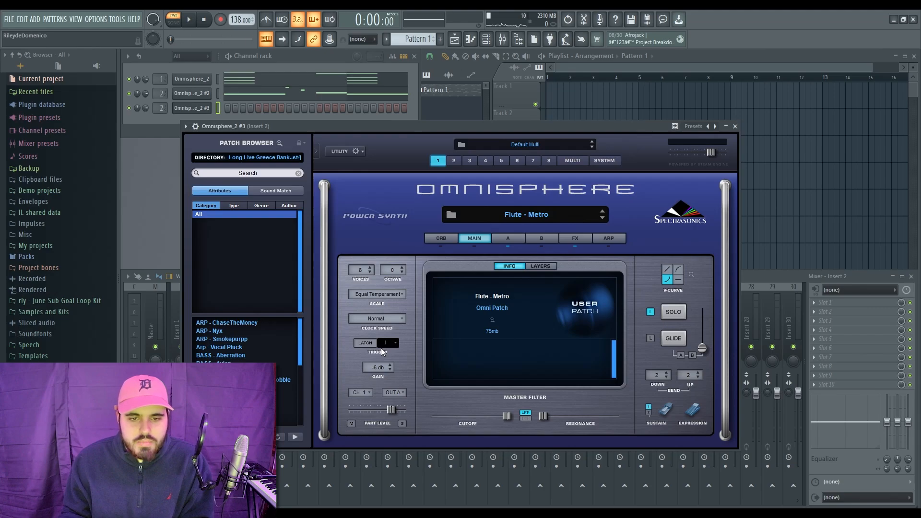
{"action": "left_click", "coordinate": [258, 173]}
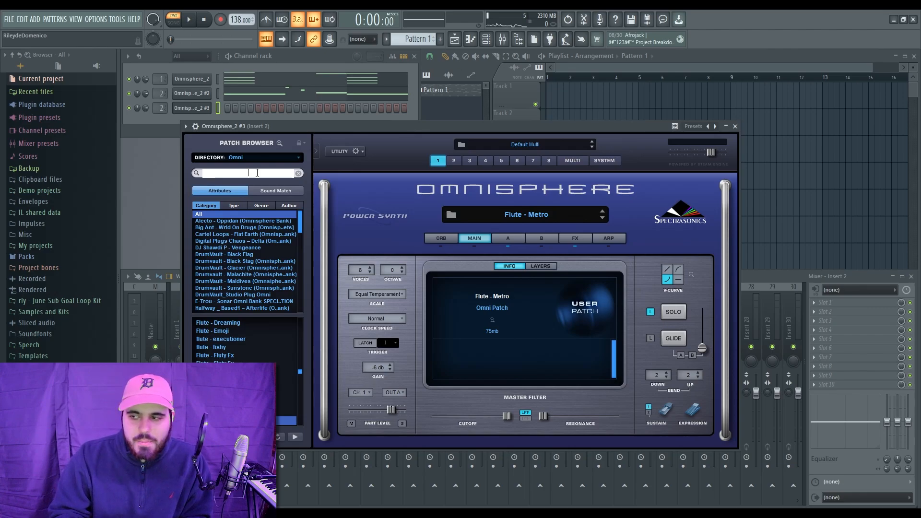
{"action": "key", "text": "Return"}
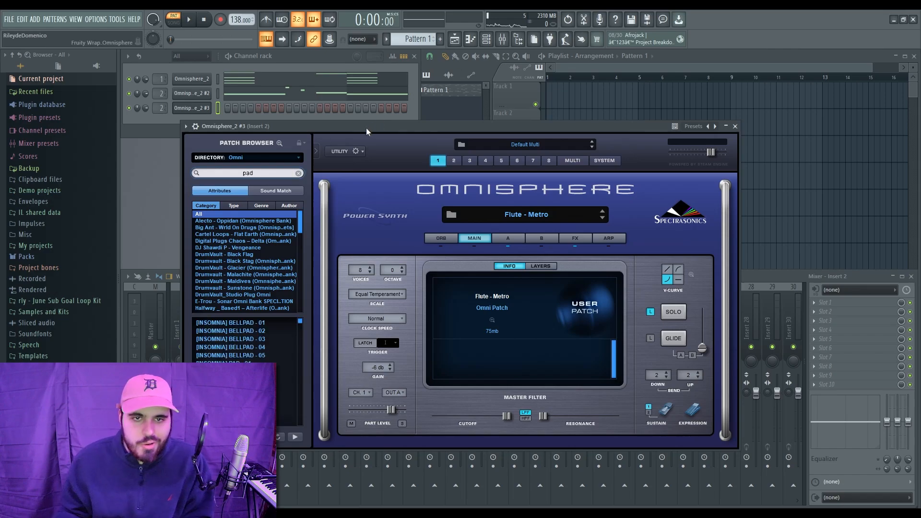
{"action": "left_click_drag", "start_coordinate": [367, 127], "coordinate": [339, 149]}
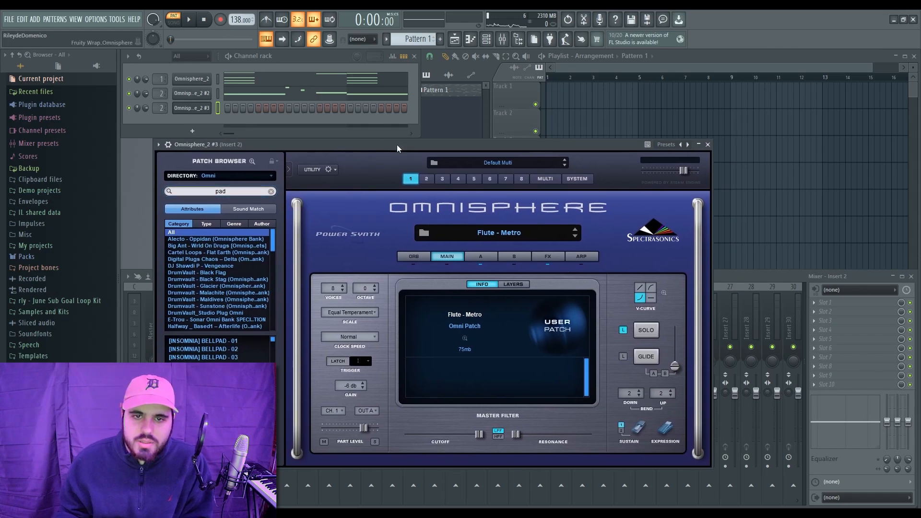
{"action": "left_click_drag", "start_coordinate": [397, 145], "coordinate": [333, 72]}
Look through the pad patches in the Omnisphere patch browser for a suitable sound
{"action": "scroll", "coordinate": [213, 211], "scroll_direction": "down", "scroll_amount": 2}
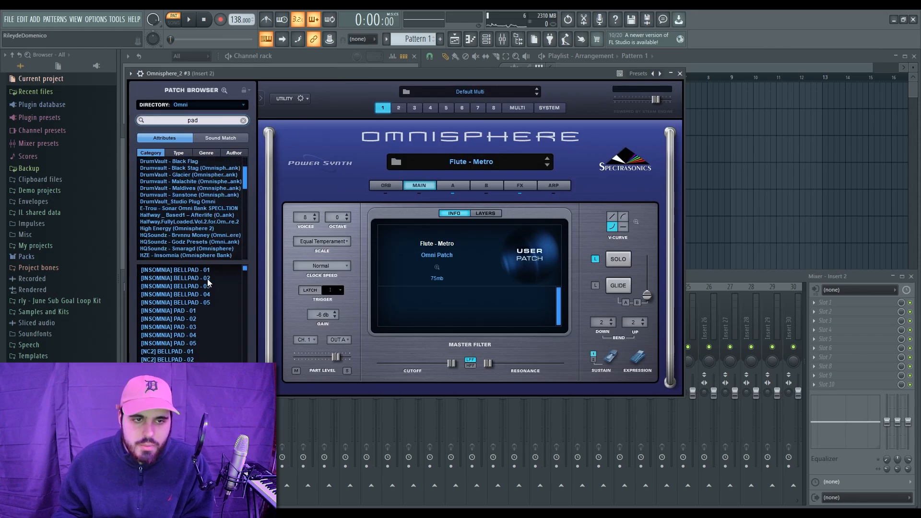
{"action": "scroll", "coordinate": [207, 283], "scroll_direction": "down", "scroll_amount": 6}
{"action": "scroll", "coordinate": [206, 285], "scroll_direction": "down", "scroll_amount": 8}
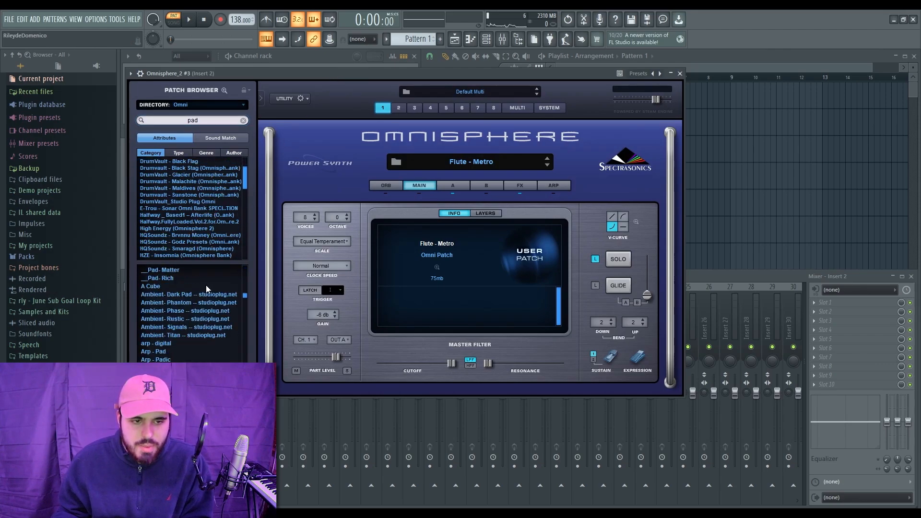
{"action": "scroll", "coordinate": [206, 285], "scroll_direction": "down", "scroll_amount": 10}
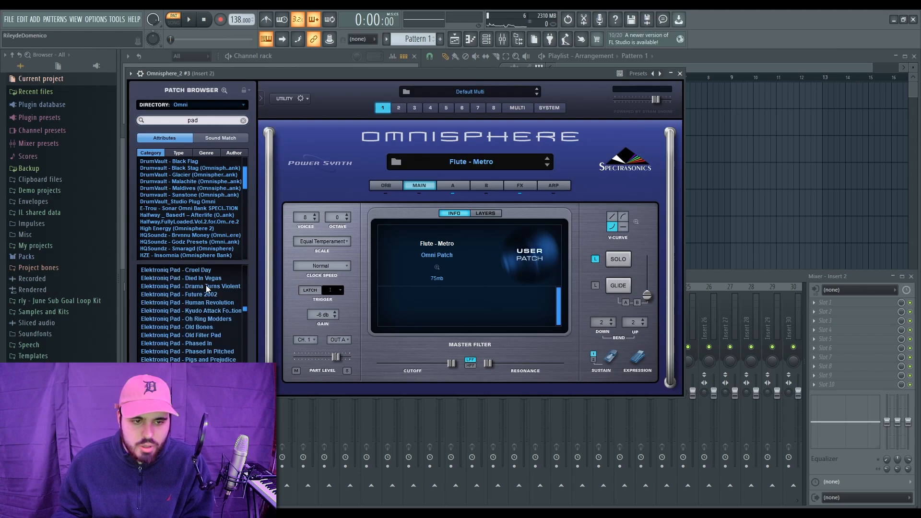
{"action": "scroll", "coordinate": [206, 285], "scroll_direction": "down", "scroll_amount": 8}
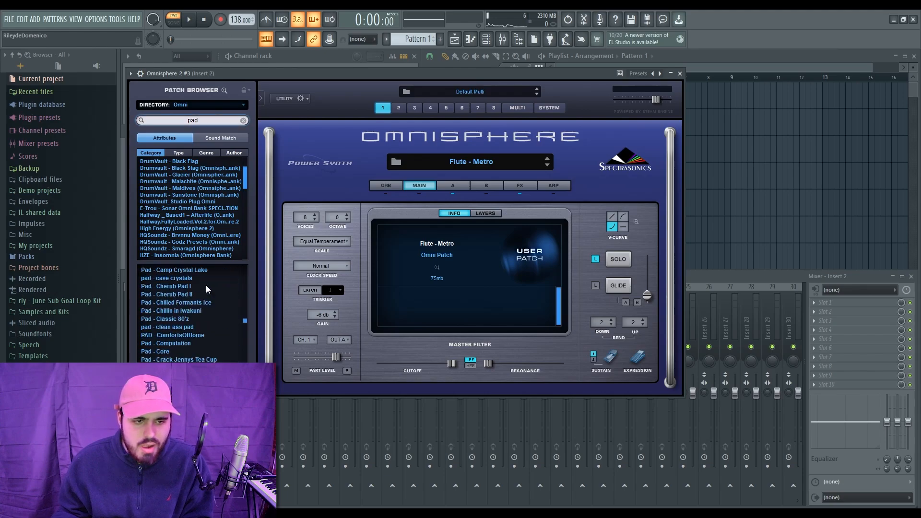
{"action": "scroll", "coordinate": [206, 289], "scroll_direction": "up", "scroll_amount": 1}
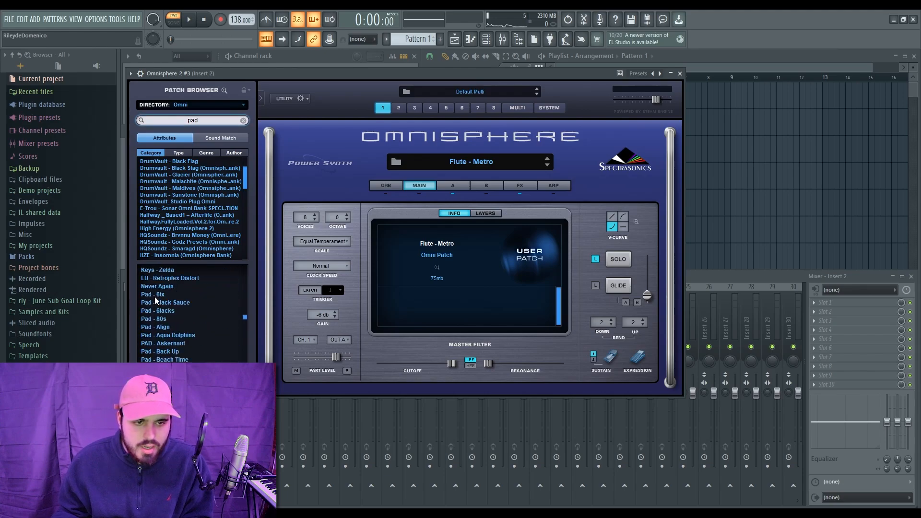
{"action": "scroll", "coordinate": [206, 307], "scroll_direction": "down", "scroll_amount": 5}
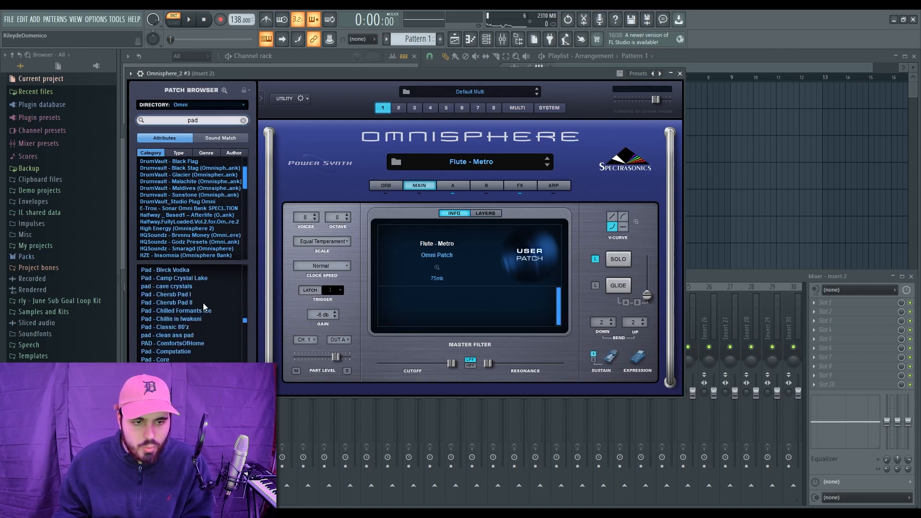
{"action": "scroll", "coordinate": [203, 304], "scroll_direction": "down", "scroll_amount": 2}
In the third channel's piano roll, write two-bar chords D5-F5-A5, A#4-F5-G5, G4-F5-A#5 and A4-F5-A5, play them, and close it
{"action": "key", "text": "F7"}
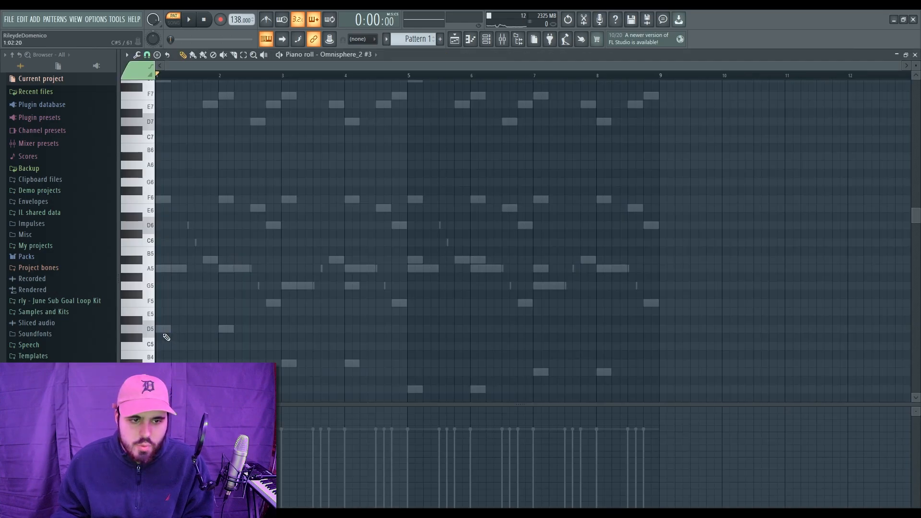
{"action": "key", "text": "space"}
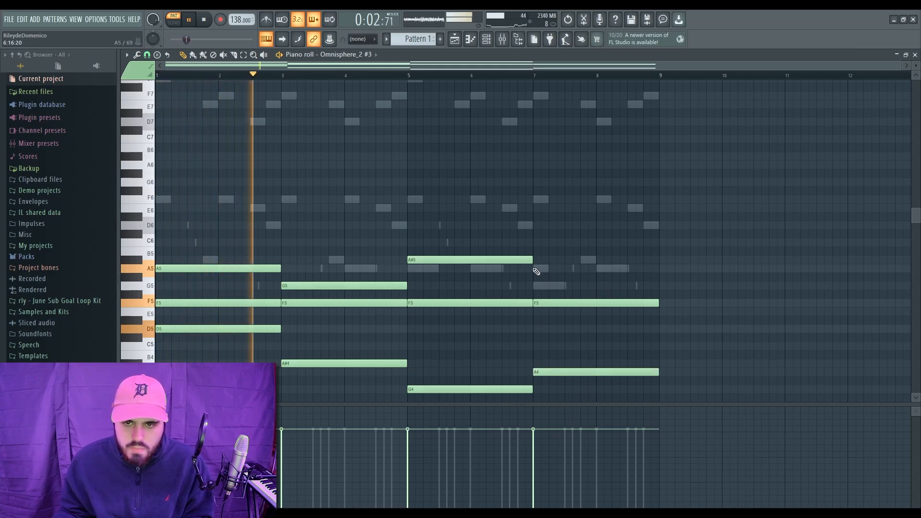
{"action": "left_click", "coordinate": [535, 269]}
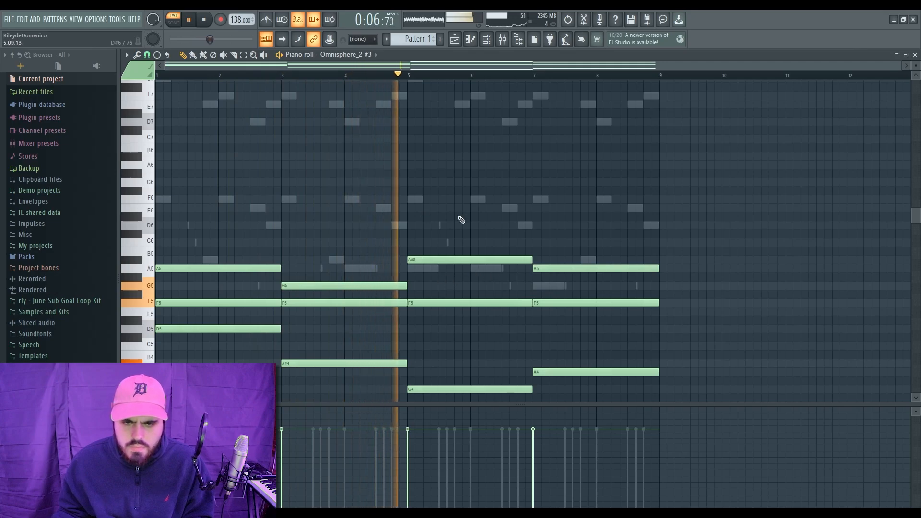
{"action": "key", "text": "space"}
{"action": "scroll", "coordinate": [586, 186], "scroll_direction": "down", "scroll_amount": 3}
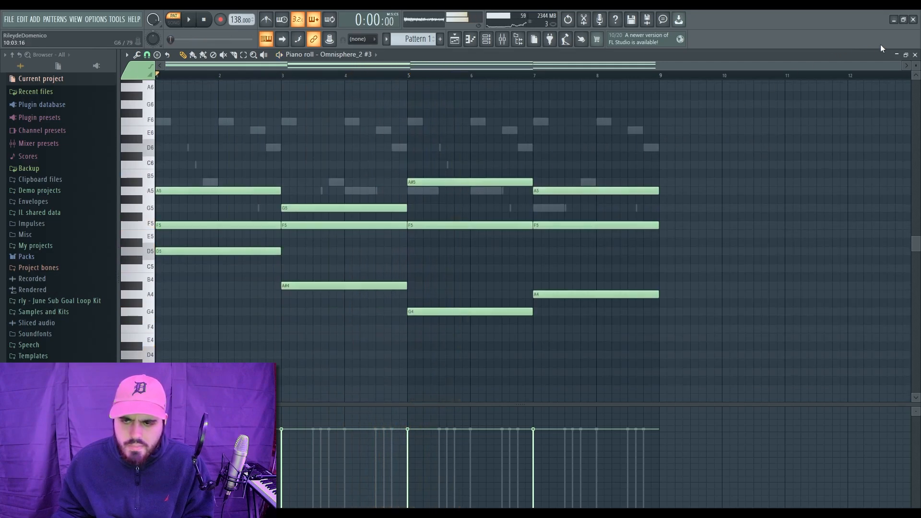
{"action": "left_click", "coordinate": [915, 55]}
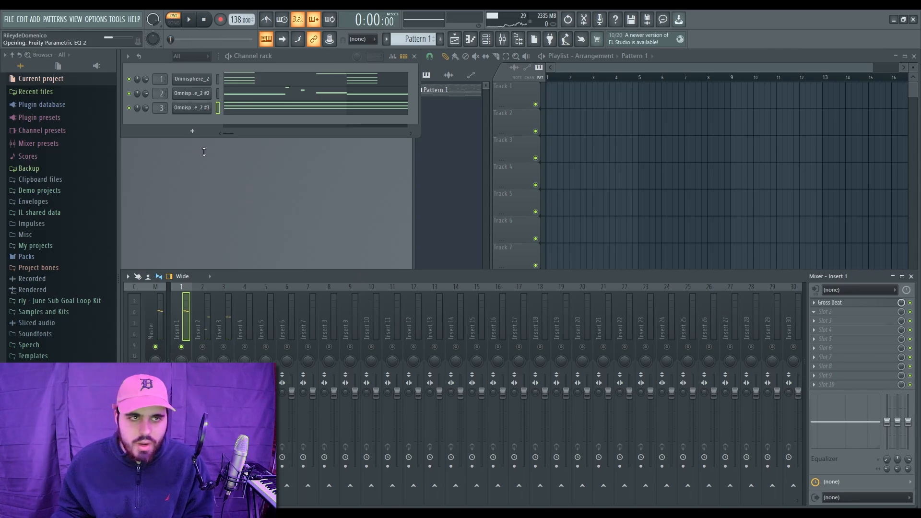
Add Fruity Parametric EQ 2 after Gross Beat on Insert 1, play the loop through it, and close the EQ window
{"action": "left_click_drag", "start_coordinate": [394, 188], "coordinate": [303, 146]}
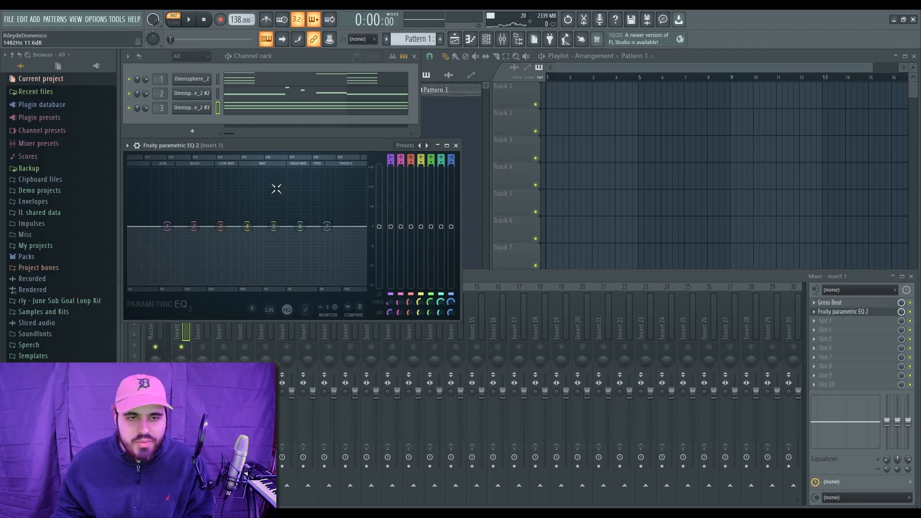
{"action": "left_click_drag", "start_coordinate": [326, 148], "coordinate": [349, 148]}
{"action": "key", "text": "space"}
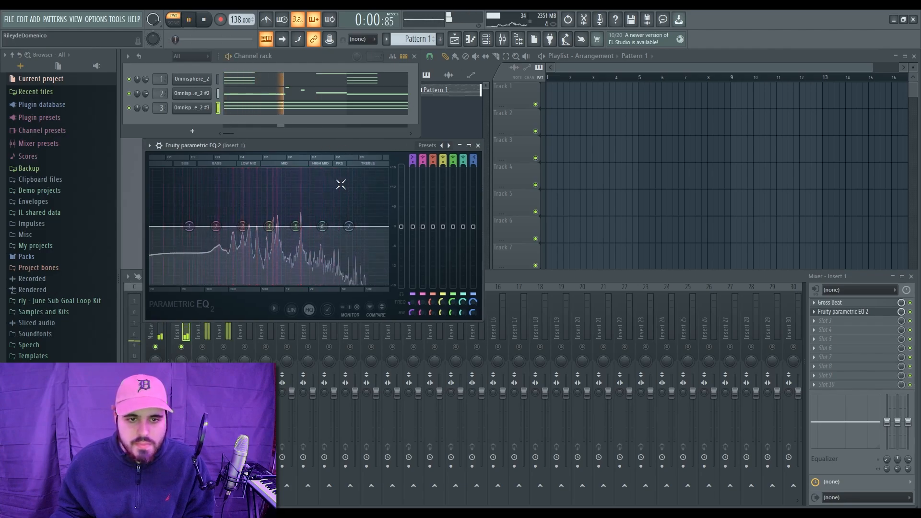
{"action": "key", "text": "space"}
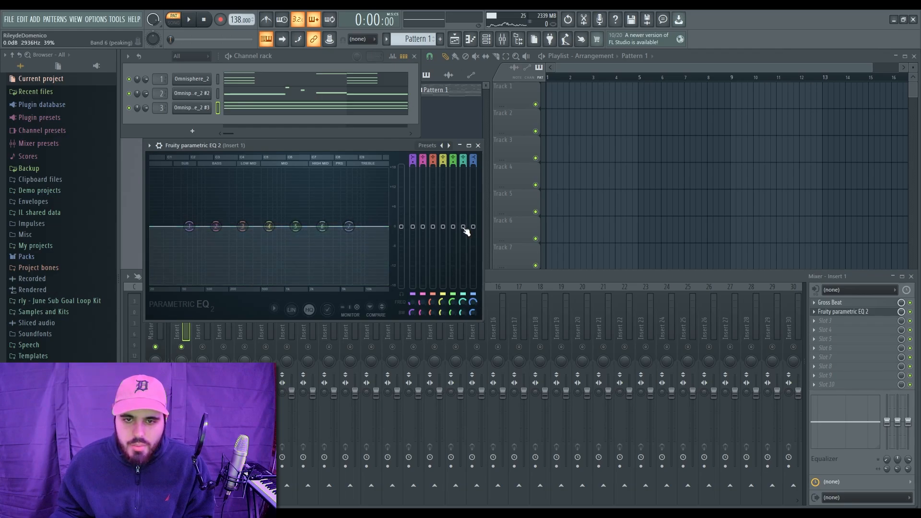
{"action": "left_click", "coordinate": [478, 146]}
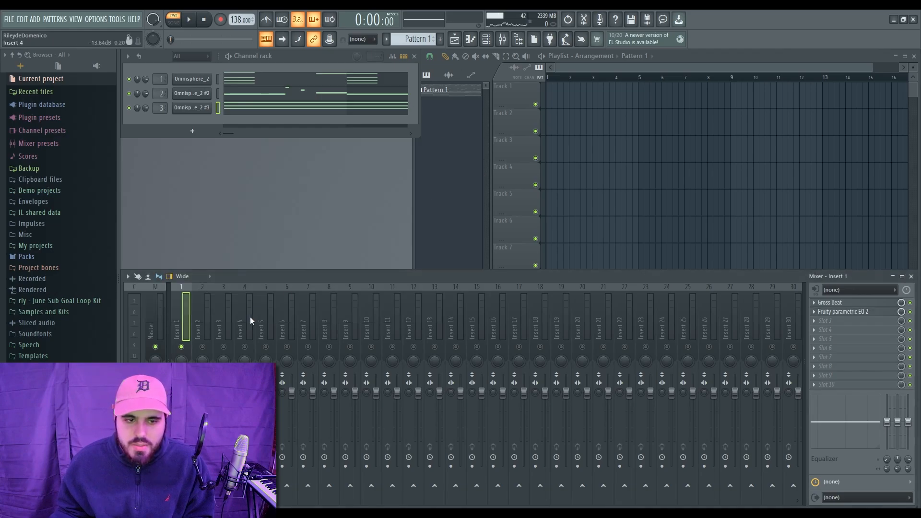
Add Fruity Parametric EQ 2 to Insert 2 and play the loop to examine its frequency spectrum
{"action": "left_click", "coordinate": [213, 346]}
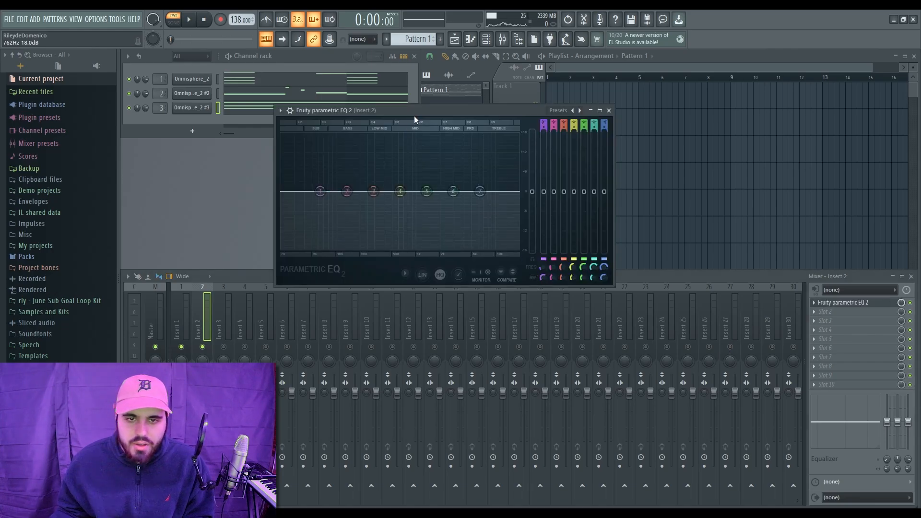
{"action": "left_click_drag", "start_coordinate": [415, 117], "coordinate": [386, 143]}
{"action": "key", "text": "space"}
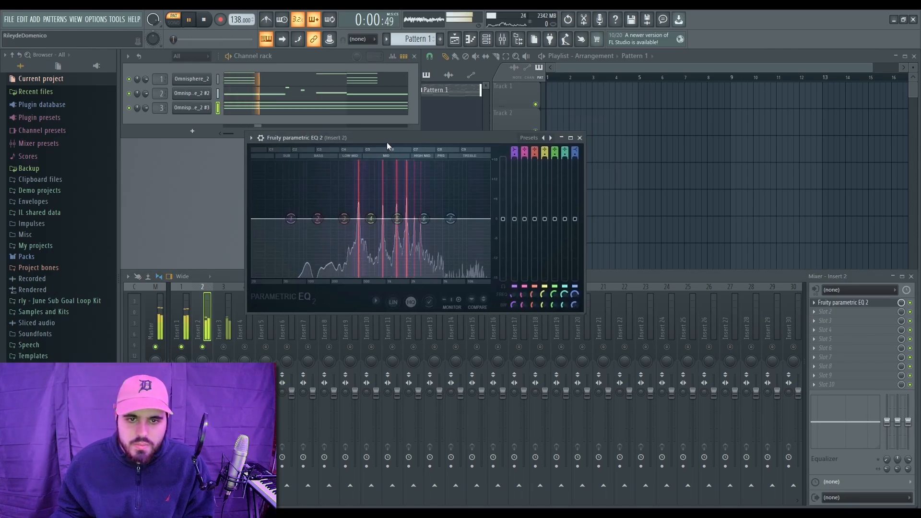
{"action": "key", "text": "space"}
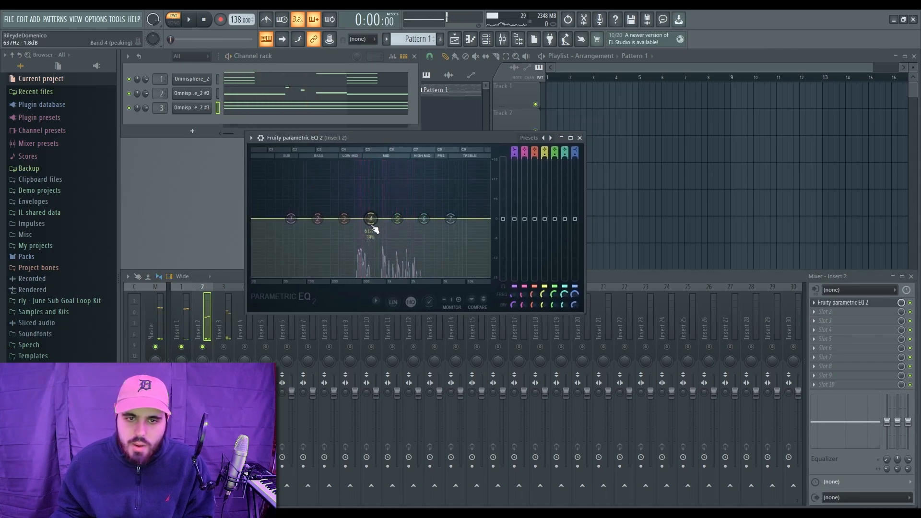
Cut band 5 slightly in the Insert 2 EQ and adjust the gain of band 4
{"action": "left_click_drag", "start_coordinate": [397, 220], "coordinate": [397, 225]}
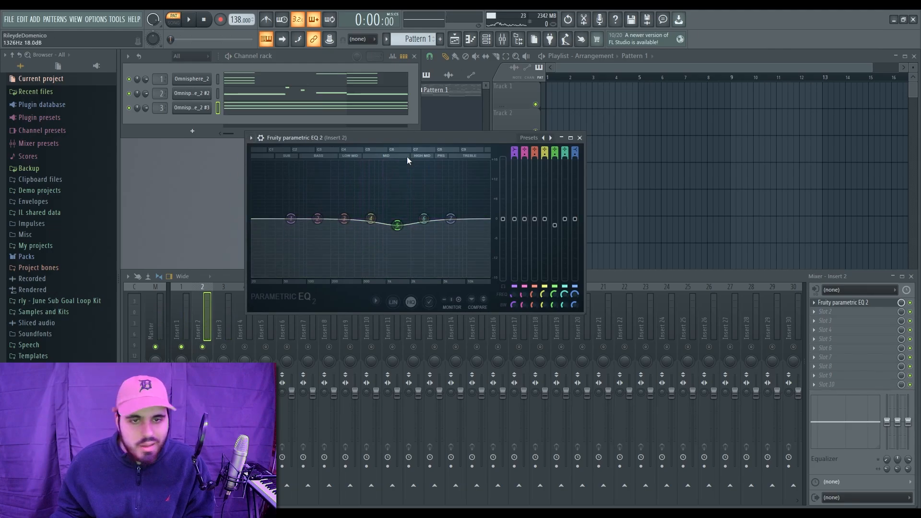
{"action": "left_click_drag", "start_coordinate": [556, 225], "coordinate": [556, 226]}
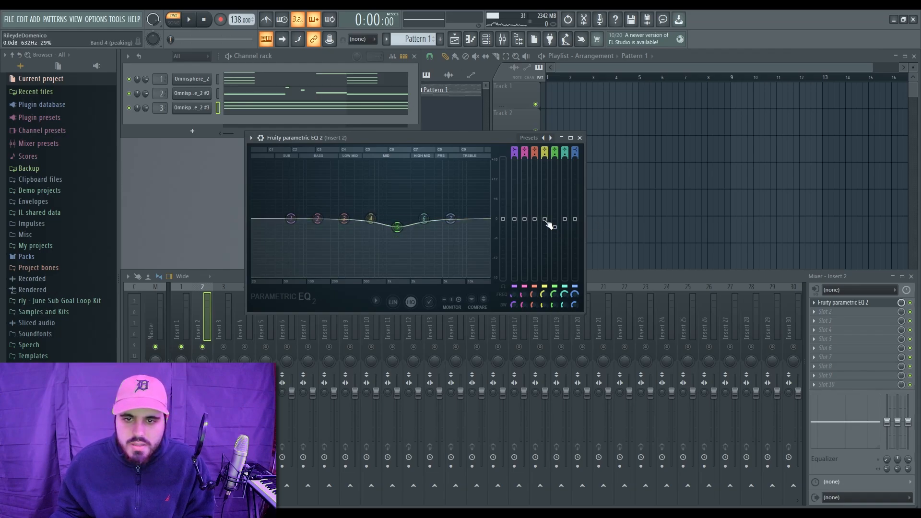
{"action": "left_click_drag", "start_coordinate": [545, 220], "coordinate": [546, 216]}
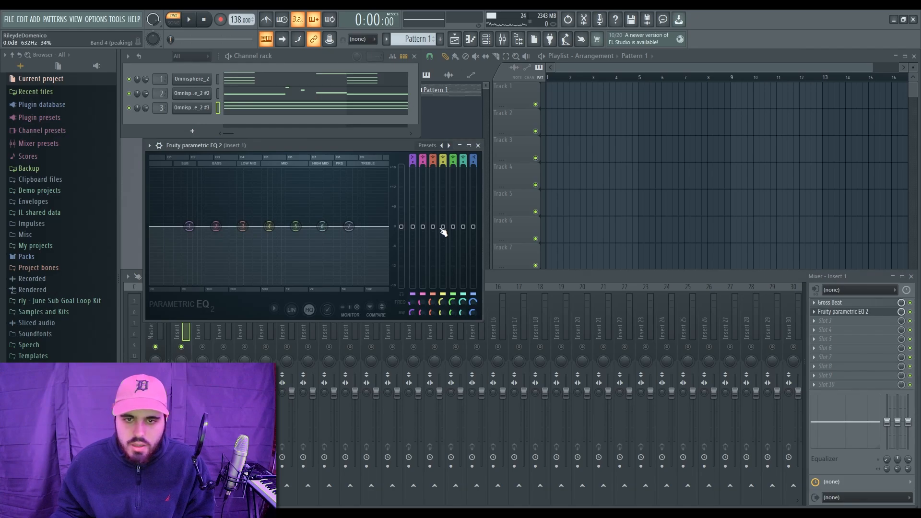
Cut band 4 slightly in the Insert 1 EQ and play the loop
{"action": "left_click_drag", "start_coordinate": [443, 232], "coordinate": [443, 239]}
{"action": "key", "text": "space"}
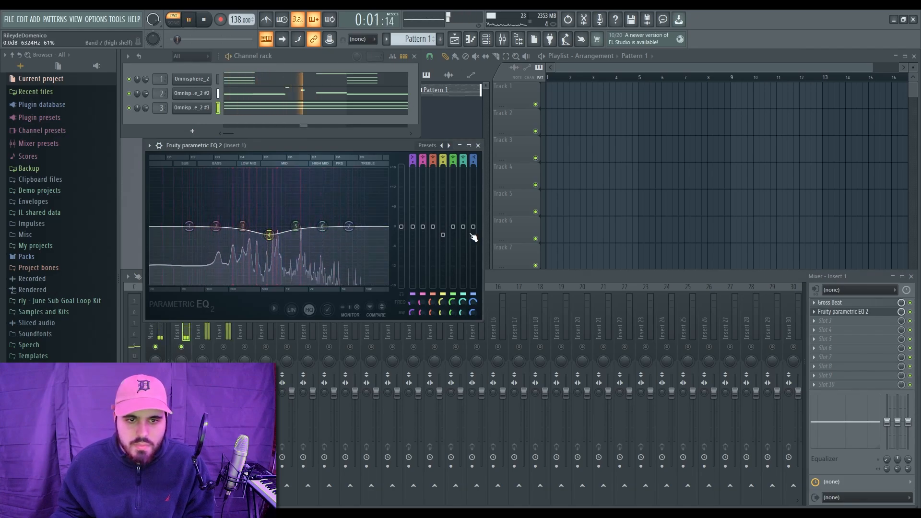
Boost band 5 slightly in the Insert 1 EQ, play the loop to check it, and close the EQ window
{"action": "left_click_drag", "start_coordinate": [453, 228], "coordinate": [454, 220]}
{"action": "key", "text": "space"}
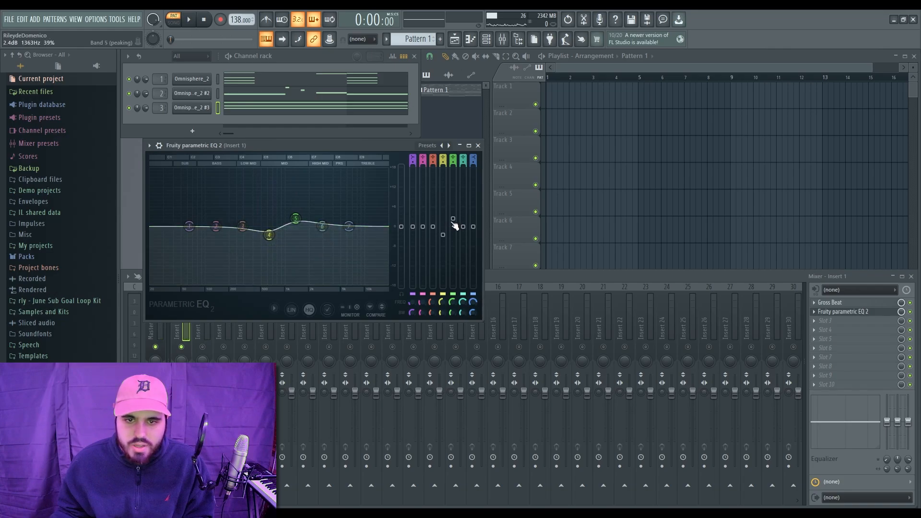
{"action": "left_click_drag", "start_coordinate": [454, 219], "coordinate": [454, 222]}
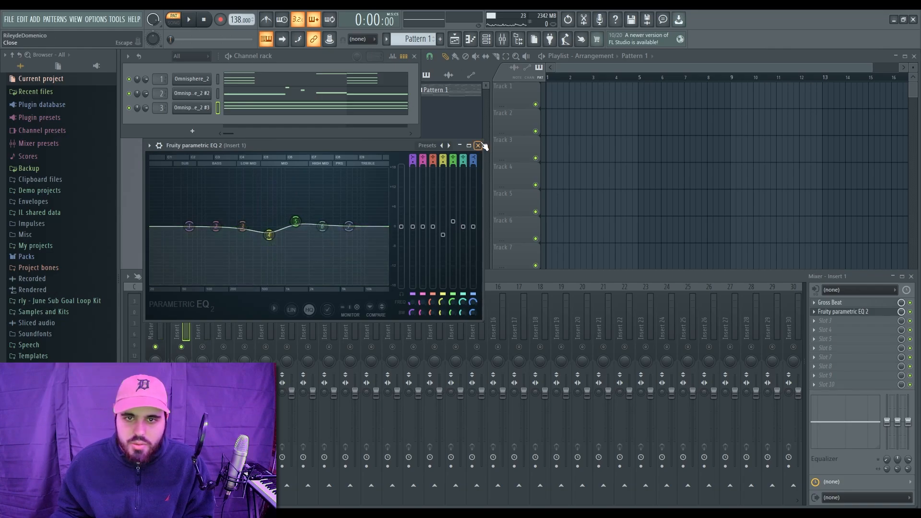
{"action": "key", "text": "space"}
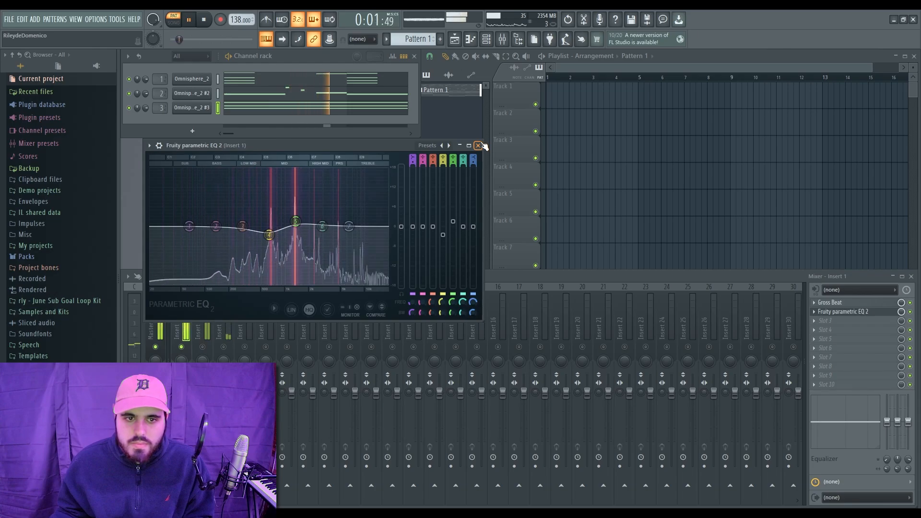
{"action": "left_click", "coordinate": [478, 145]}
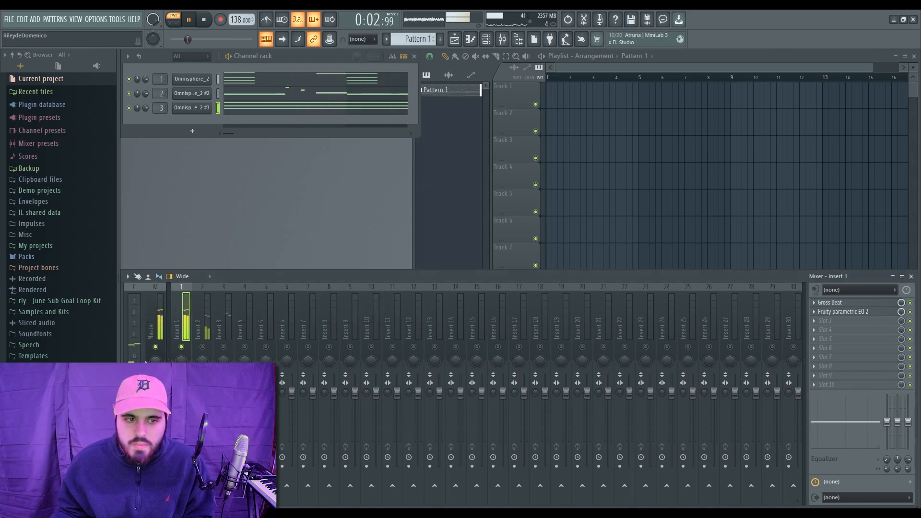
Add Fruity Parametric EQ 2 to Insert 3, solo that track to capture its spectrum, and stop playback
{"action": "left_click", "coordinate": [205, 328]}
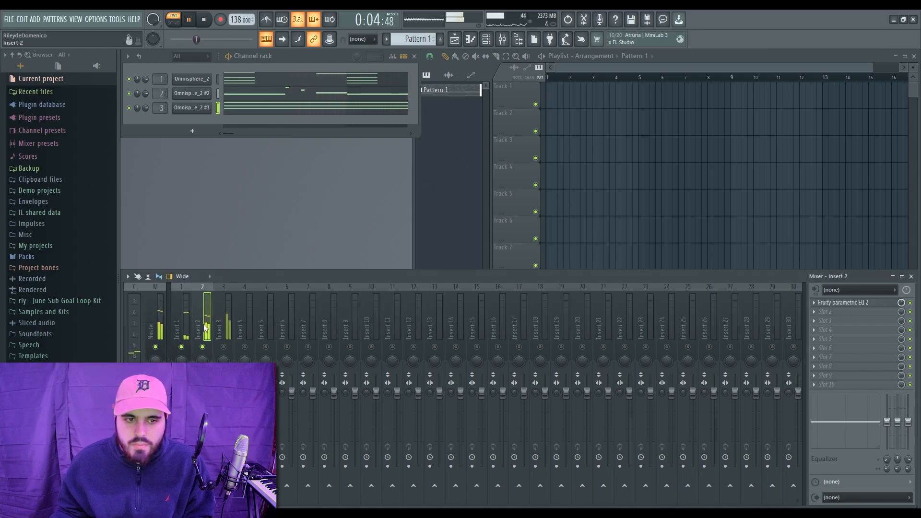
{"action": "left_click", "coordinate": [226, 336]}
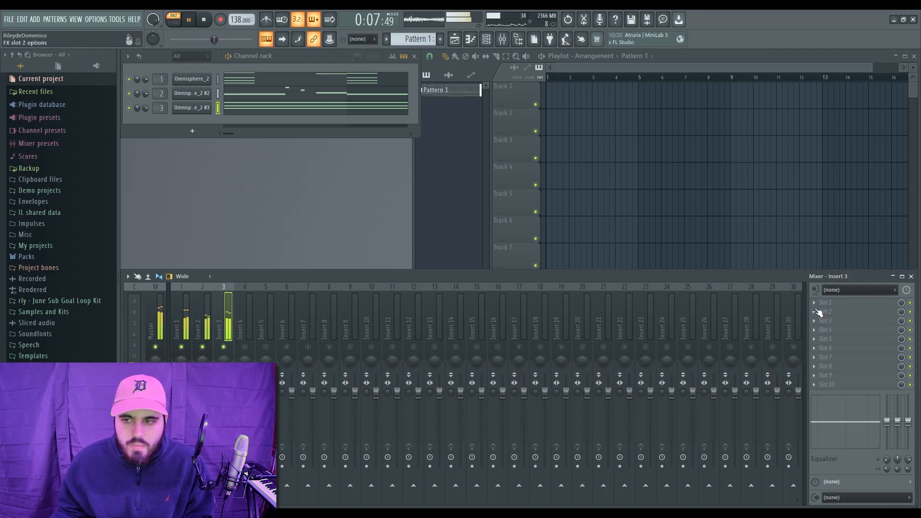
{"action": "left_click", "coordinate": [564, 282]}
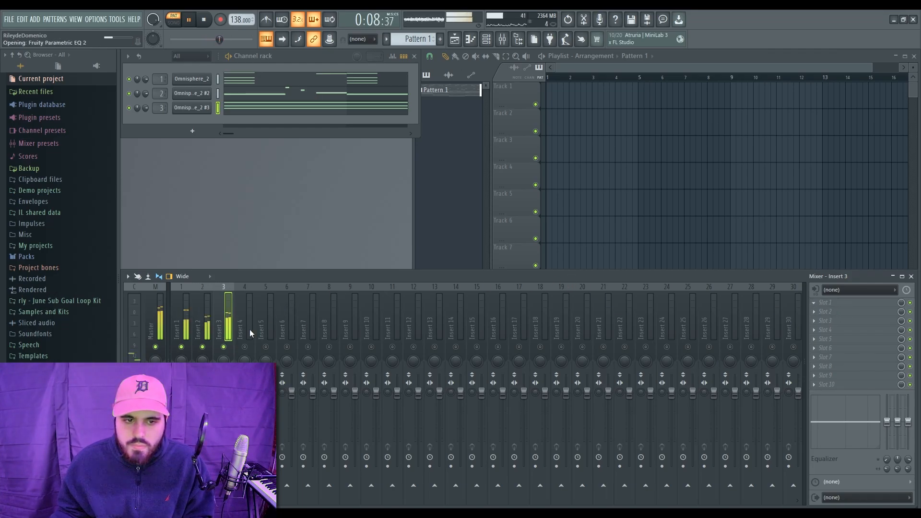
{"action": "right_click", "coordinate": [224, 347]}
{"action": "key", "text": "space"}
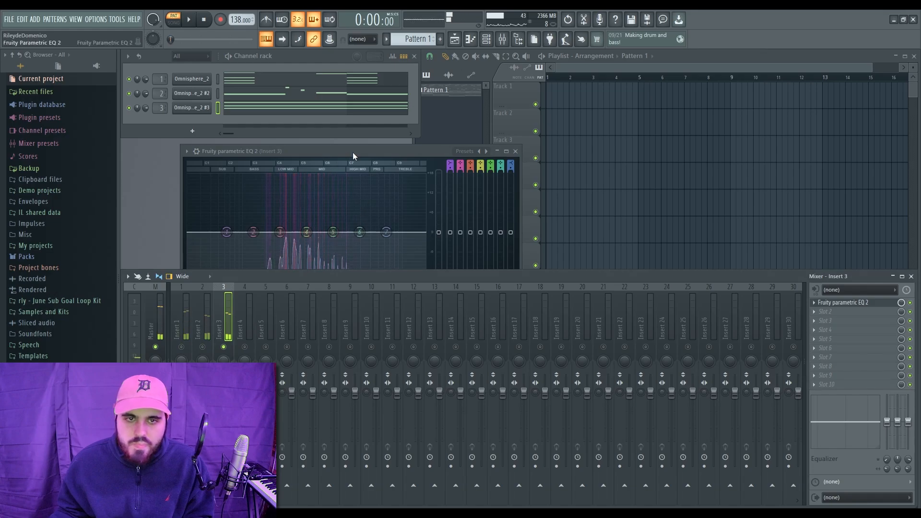
{"action": "left_click_drag", "start_coordinate": [353, 152], "coordinate": [287, 145]}
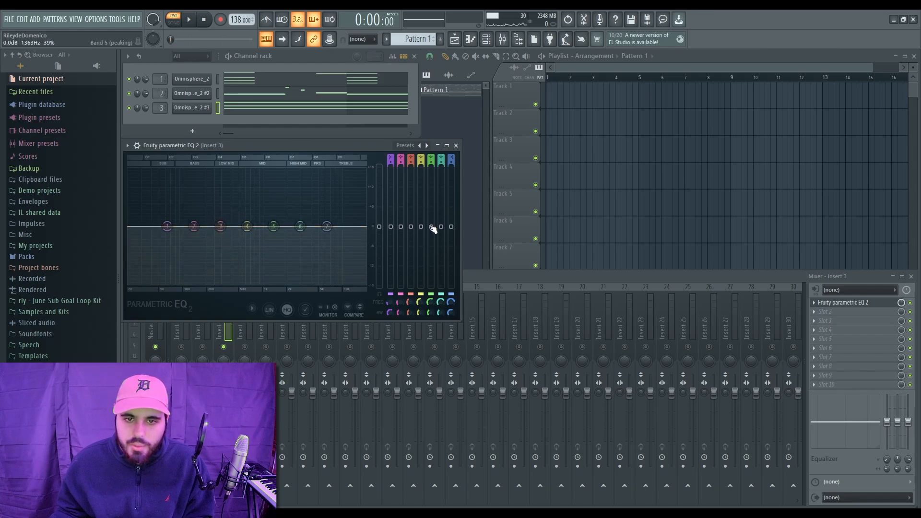
Cut bands 4 and 5 and boost band 3 slightly in the Insert 3 EQ, play the loop, and close the EQ
{"action": "left_click_drag", "start_coordinate": [432, 228], "coordinate": [420, 234]}
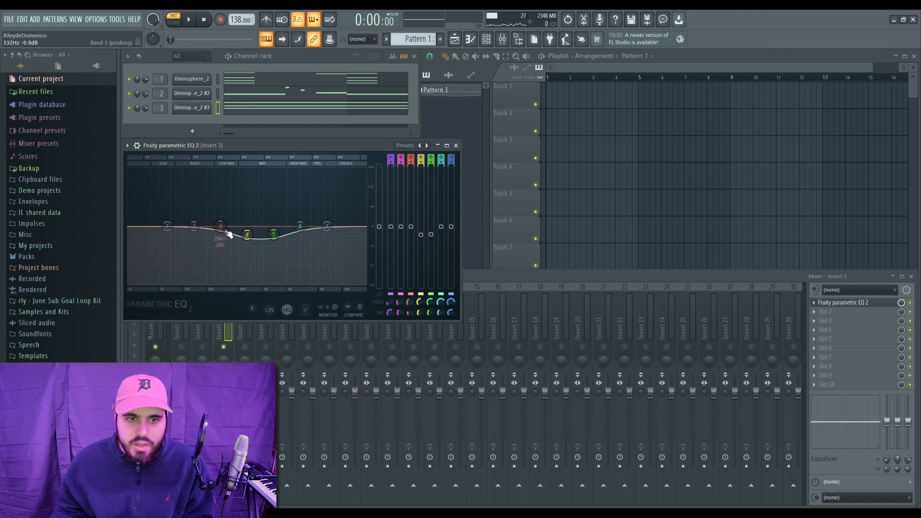
{"action": "left_click_drag", "start_coordinate": [412, 235], "coordinate": [411, 228]}
{"action": "key", "text": "space"}
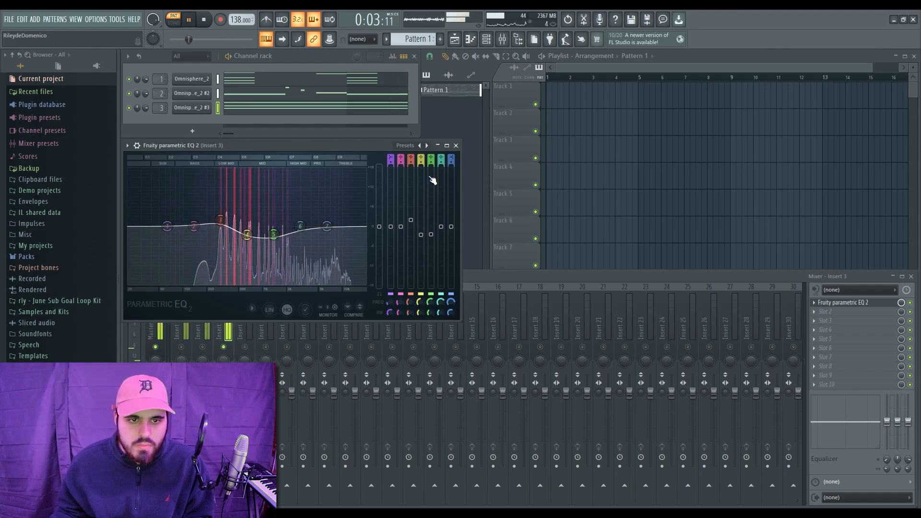
{"action": "left_click", "coordinate": [457, 146]}
{"action": "left_click", "coordinate": [335, 109]}
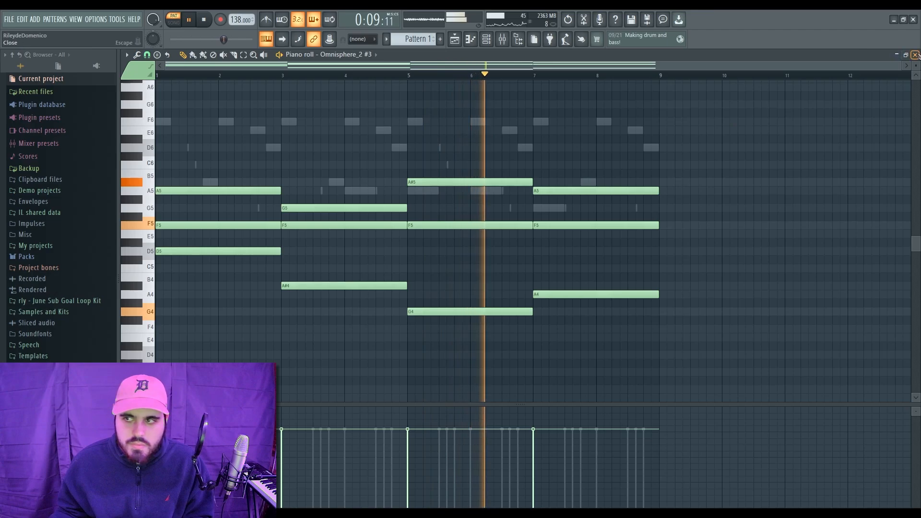
{"action": "left_click", "coordinate": [915, 55]}
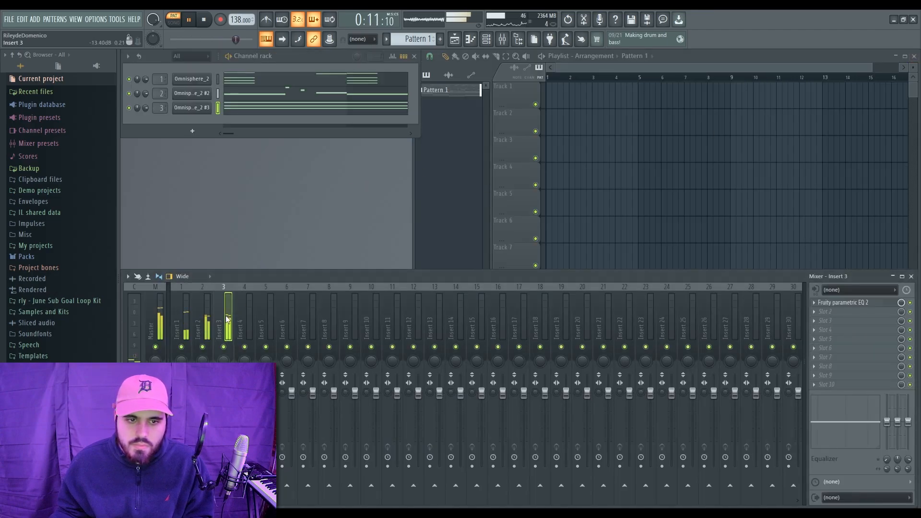
Solo Insert 1 and play the loop through it
{"action": "right_click", "coordinate": [182, 347]}
{"action": "key", "text": "space"}
{"action": "left_click", "coordinate": [184, 325]}
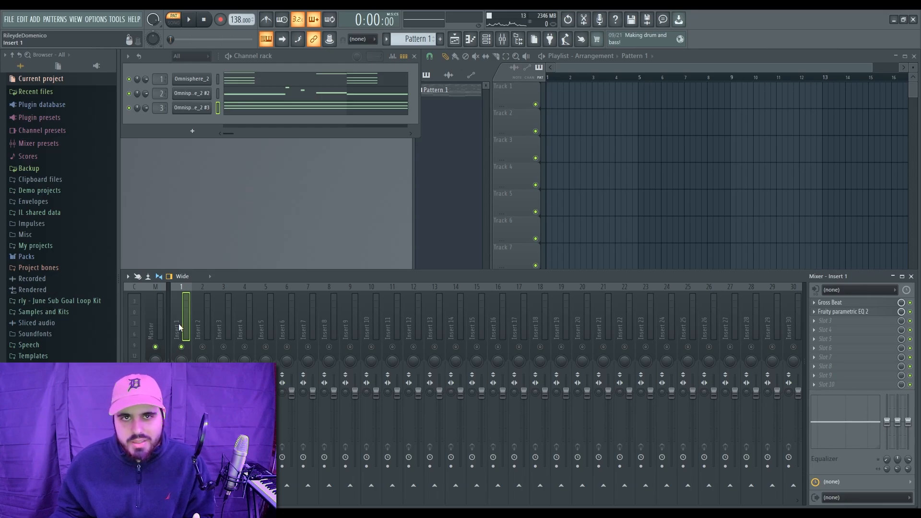
{"action": "key", "text": "space"}
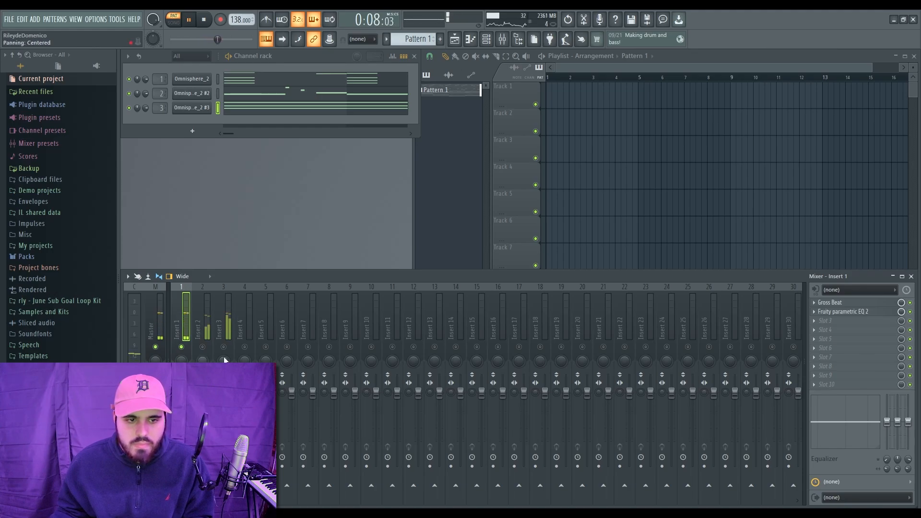
Balance the layers by lowering Insert 2 to about 81% and Insert 3 to 67% volume, and unmute all tracks
{"action": "left_click", "coordinate": [206, 331]}
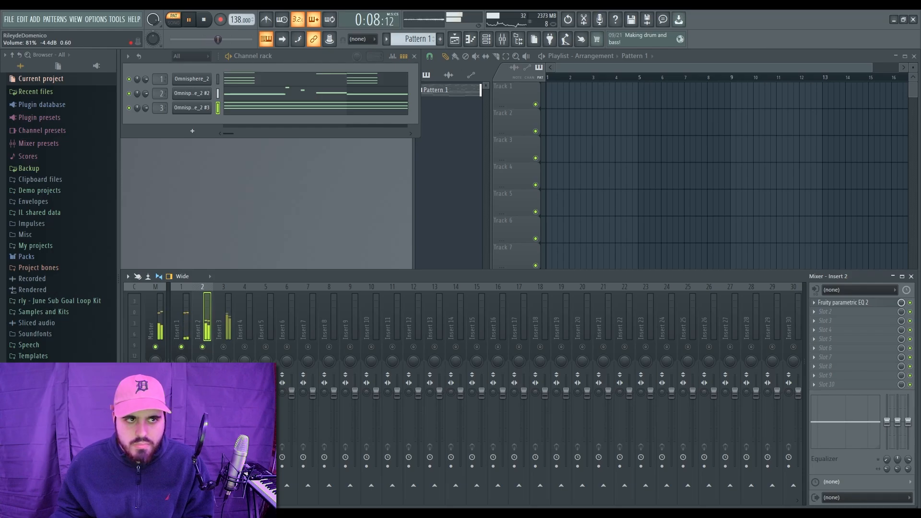
{"action": "left_click", "coordinate": [223, 321]}
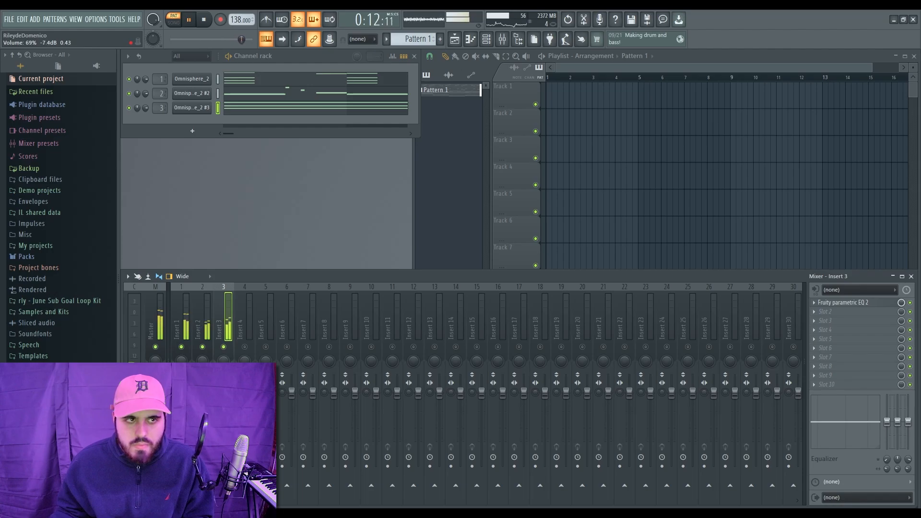
{"action": "left_click", "coordinate": [204, 347]}
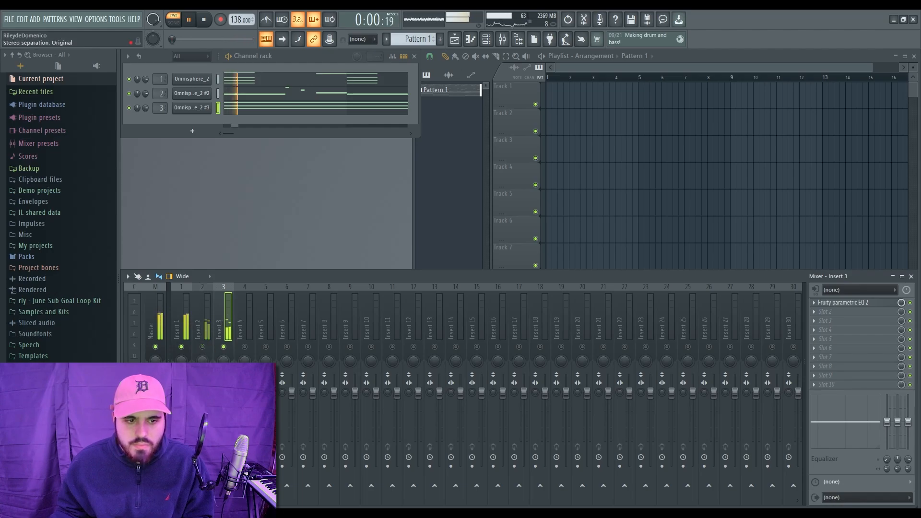
{"action": "left_click_drag", "start_coordinate": [229, 411], "coordinate": [228, 416]}
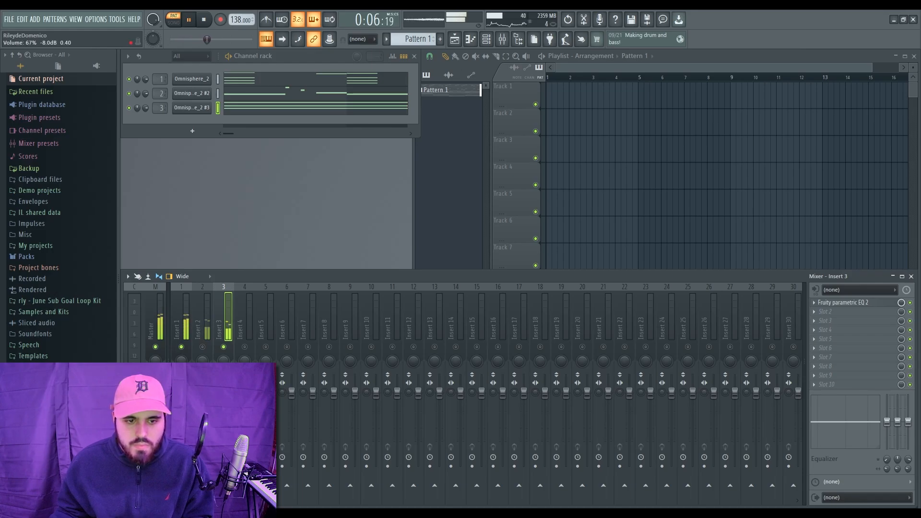
{"action": "right_click", "coordinate": [225, 349]}
{"action": "right_click", "coordinate": [225, 349]}
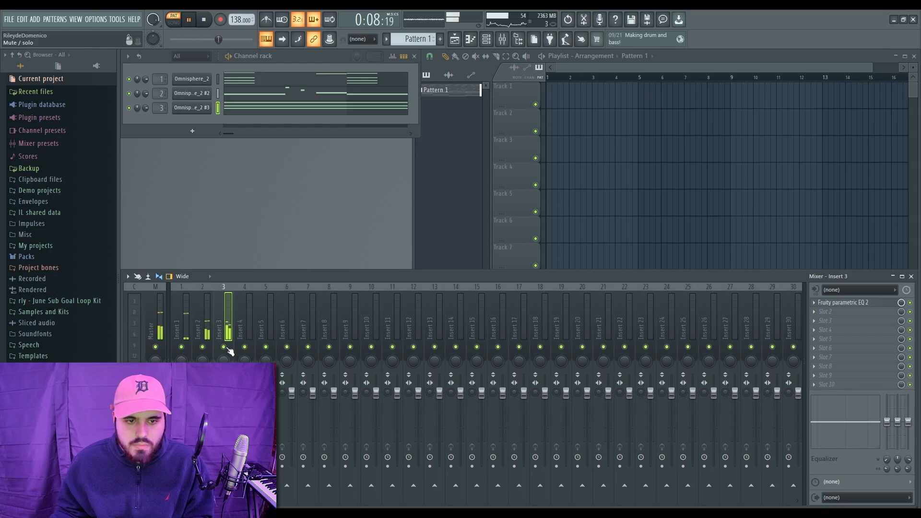
Name Insert 6 MelodyBus, send Inserts 1, 2 and 3 to it, select the bus, and stop playback
{"action": "left_click", "coordinate": [283, 317]}
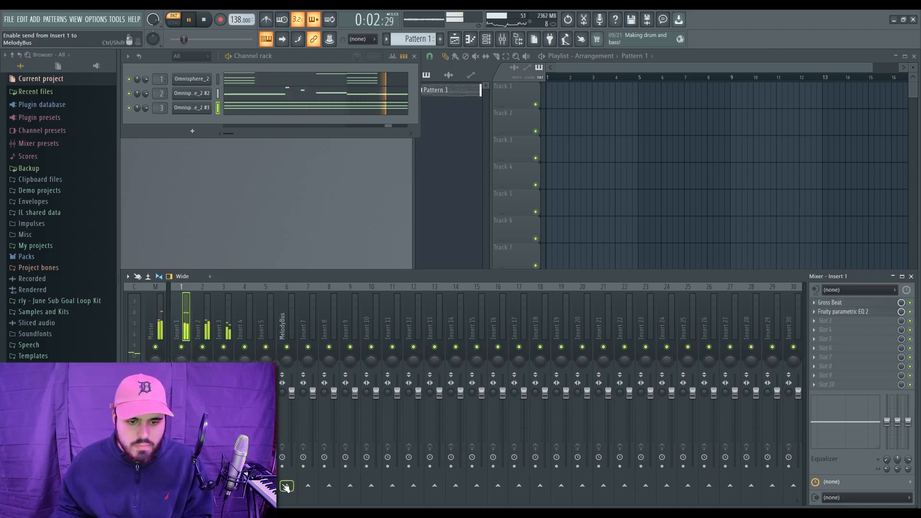
{"action": "left_click", "coordinate": [286, 487]}
{"action": "left_click", "coordinate": [201, 317]}
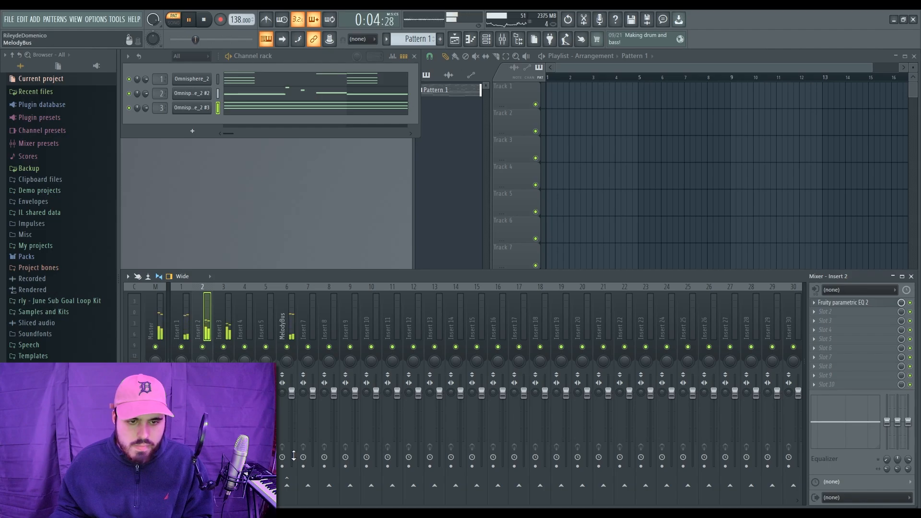
{"action": "left_click", "coordinate": [286, 485]}
{"action": "left_click", "coordinate": [223, 317]}
{"action": "left_click", "coordinate": [286, 486]}
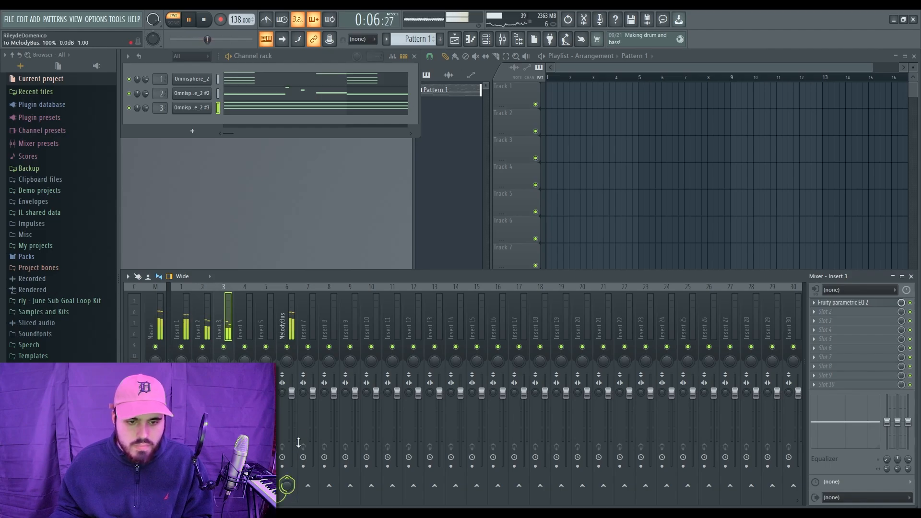
{"action": "left_click", "coordinate": [292, 301]}
{"action": "key", "text": "space"}
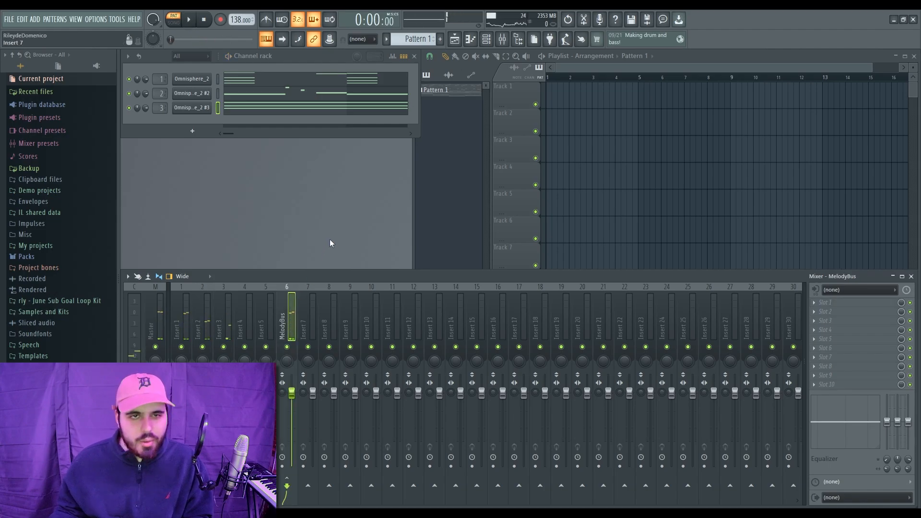
Review the chord notes of the third Omnisphere channel in the piano roll and listen to the layers through MelodyBus
{"action": "left_click", "coordinate": [305, 112]}
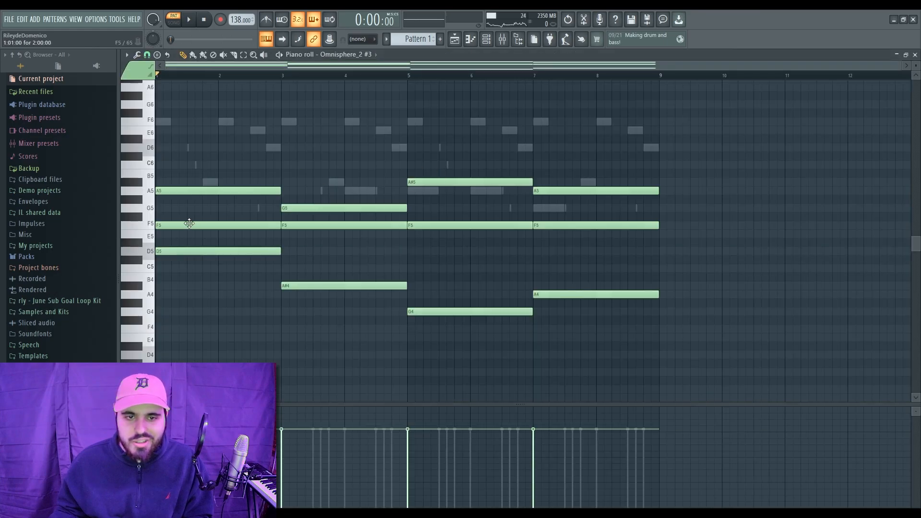
{"action": "left_click", "coordinate": [906, 55]}
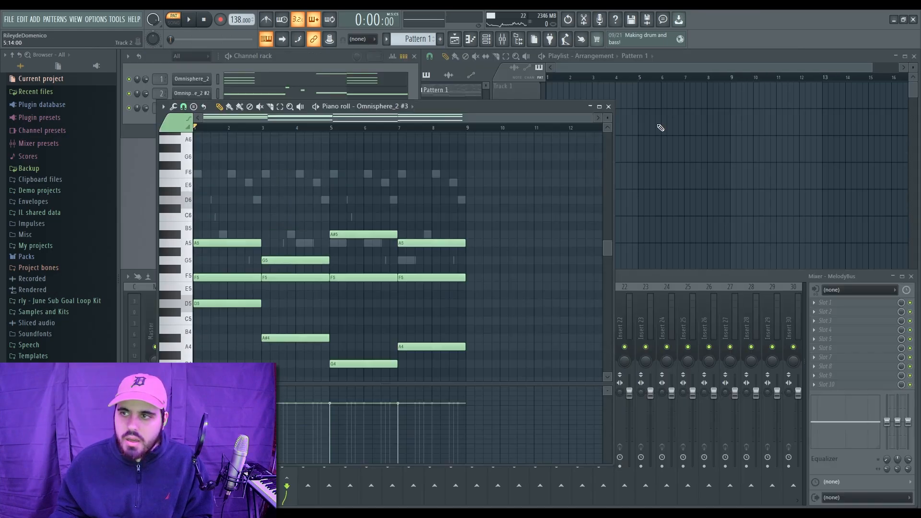
{"action": "left_click", "coordinate": [600, 106]}
{"action": "left_click", "coordinate": [914, 55]}
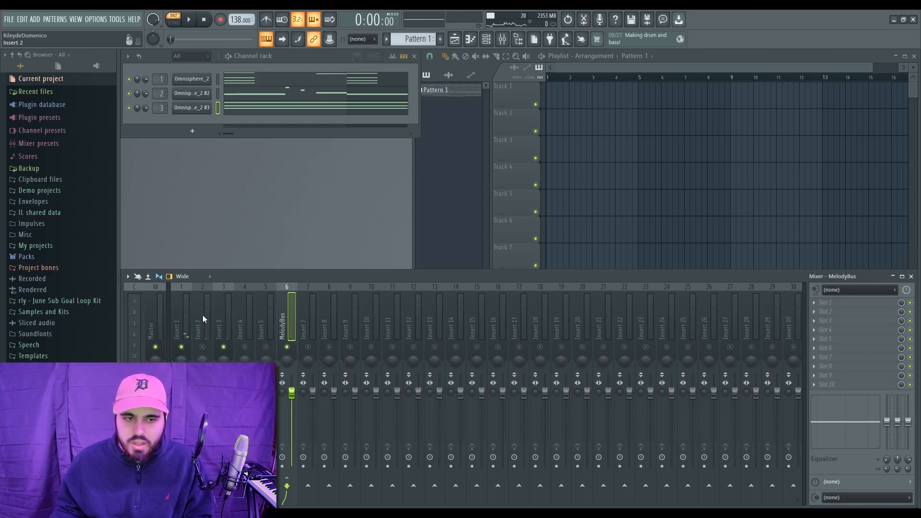
{"action": "key", "text": "space"}
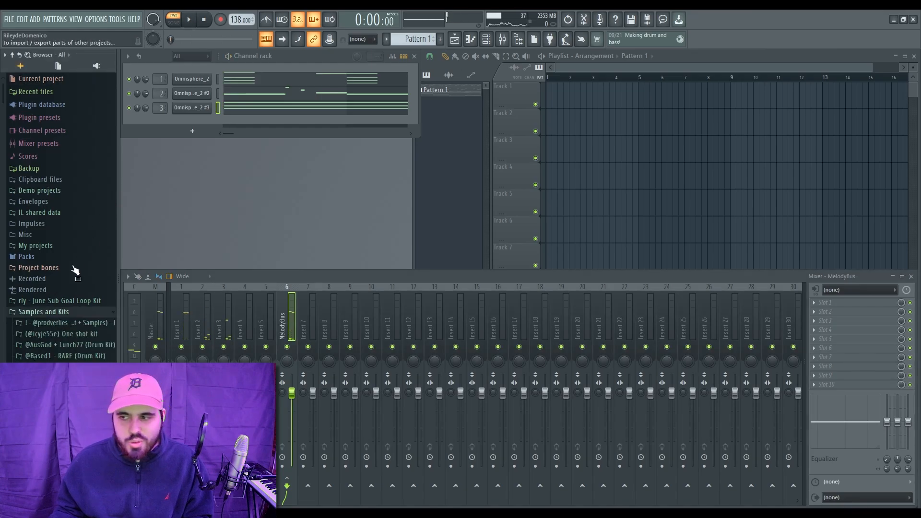
Load Fruity Parametric EQ 2 and Fruity Soft Clipper in the last two effect slots of the Master track
{"action": "left_click", "coordinate": [151, 326]}
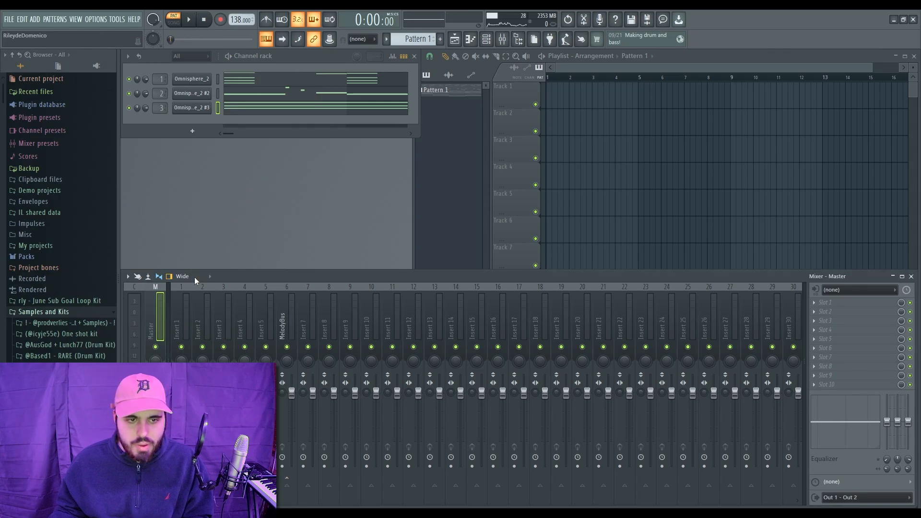
{"action": "key", "text": "ctrl+z"}
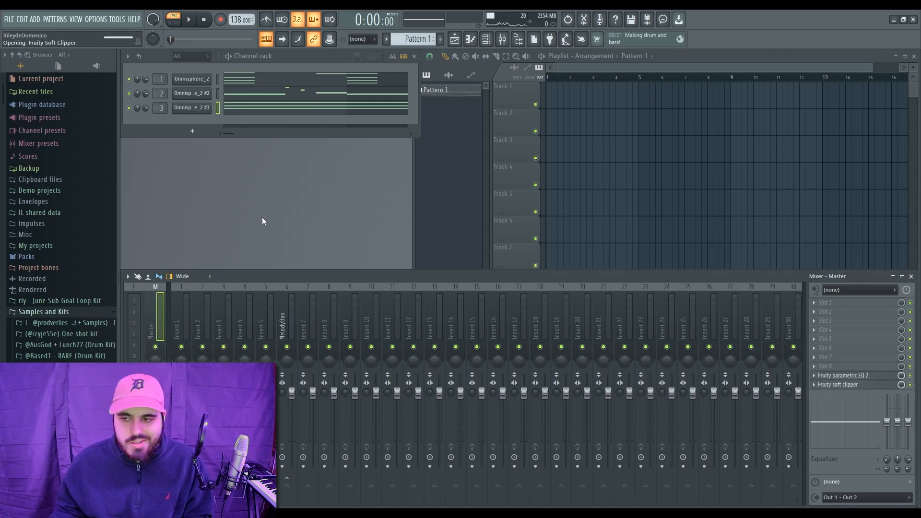
Add SHEFF SNARE from the DIONIS SECRET STASH snares folder as a new channel and place a hit on step 9
{"action": "scroll", "coordinate": [68, 243], "scroll_direction": "down", "scroll_amount": 15}
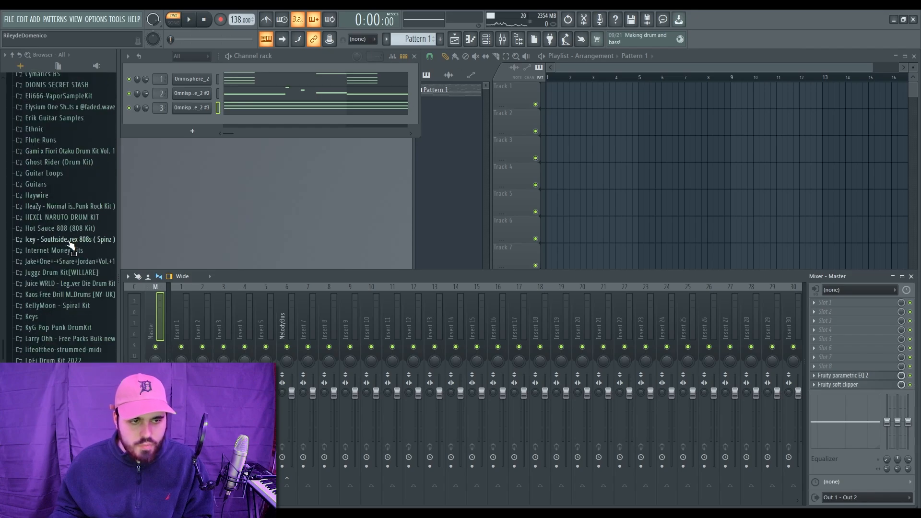
{"action": "scroll", "coordinate": [71, 245], "scroll_direction": "down", "scroll_amount": 4}
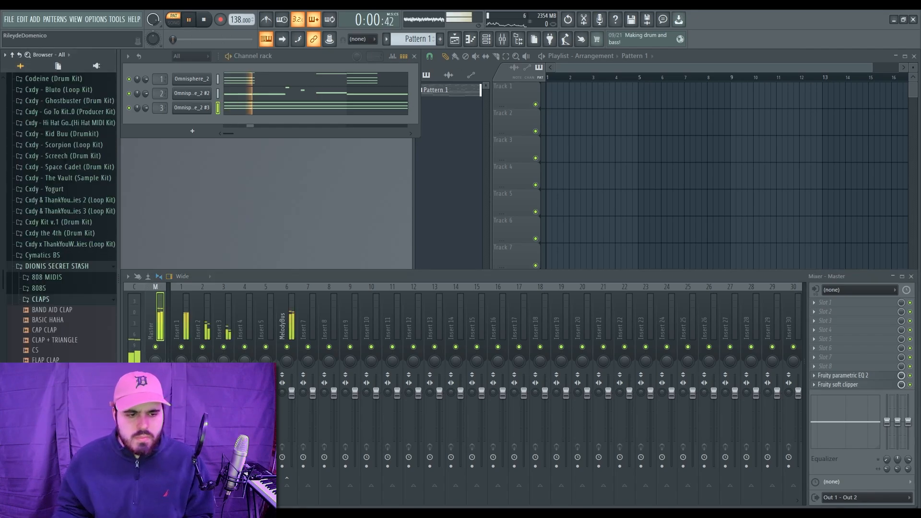
{"action": "left_click", "coordinate": [41, 299]}
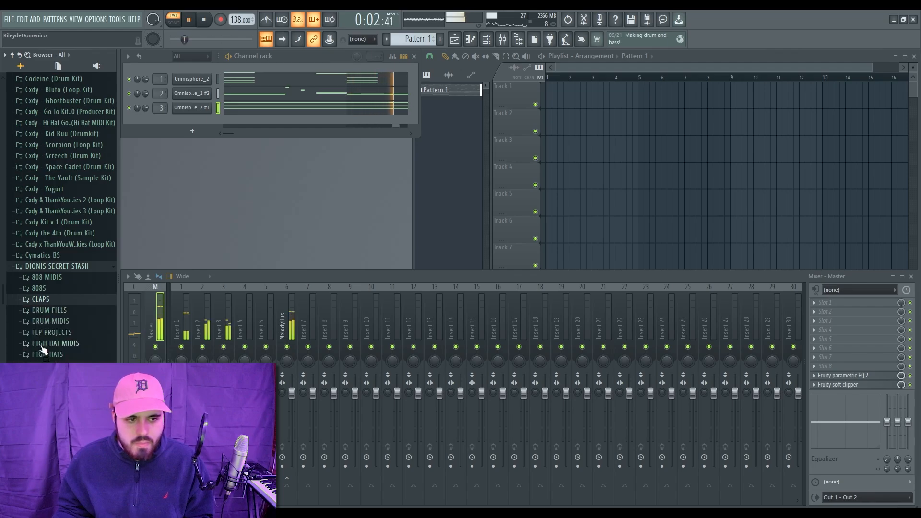
{"action": "scroll", "coordinate": [53, 297], "scroll_direction": "down", "scroll_amount": 4}
{"action": "left_click", "coordinate": [43, 299]}
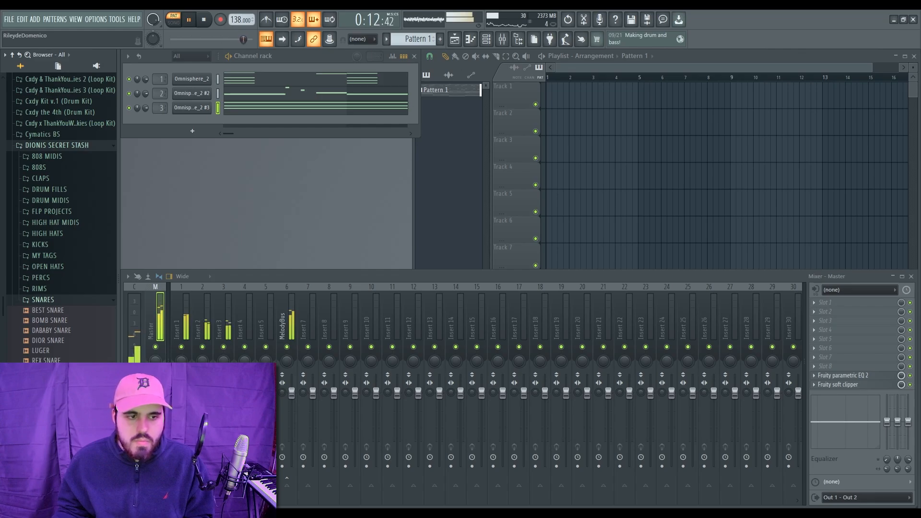
{"action": "left_click_drag", "start_coordinate": [217, 123], "coordinate": [268, 126]}
{"action": "left_click", "coordinate": [289, 122]}
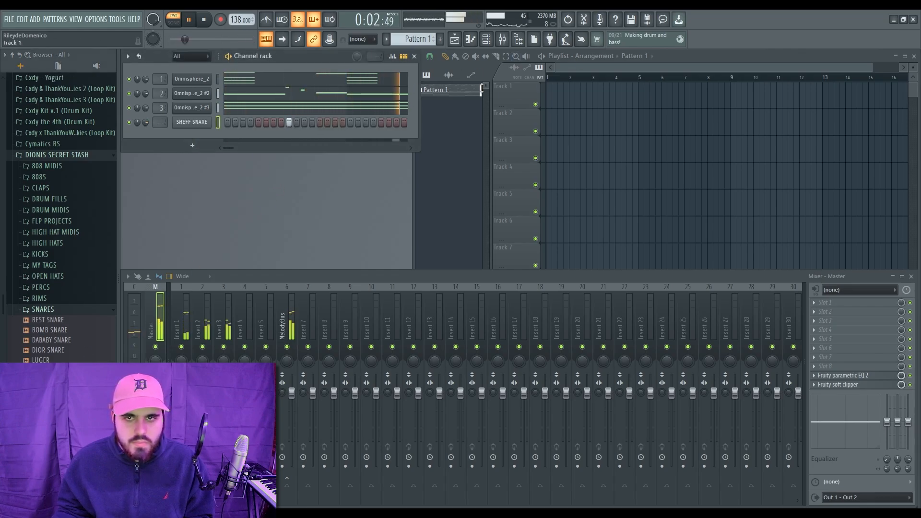
Place Pattern 1 at bar 1 on Track 1 of the playlist, switch to song mode, and start playback from the beginning
{"action": "left_click", "coordinate": [447, 91]}
{"action": "left_click", "coordinate": [552, 99]}
{"action": "key", "text": "l"}
{"action": "key", "text": "space"}
{"action": "key", "text": "space"}
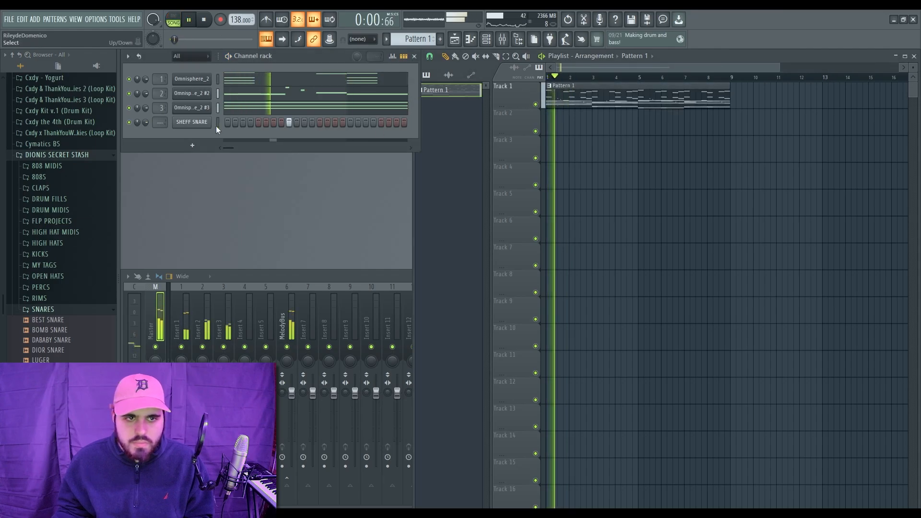
Duplicate the one-bar SHEFF SNARE hit in the piano roll until it repeats in each of bars 1 to 8
{"action": "key", "text": "F7"}
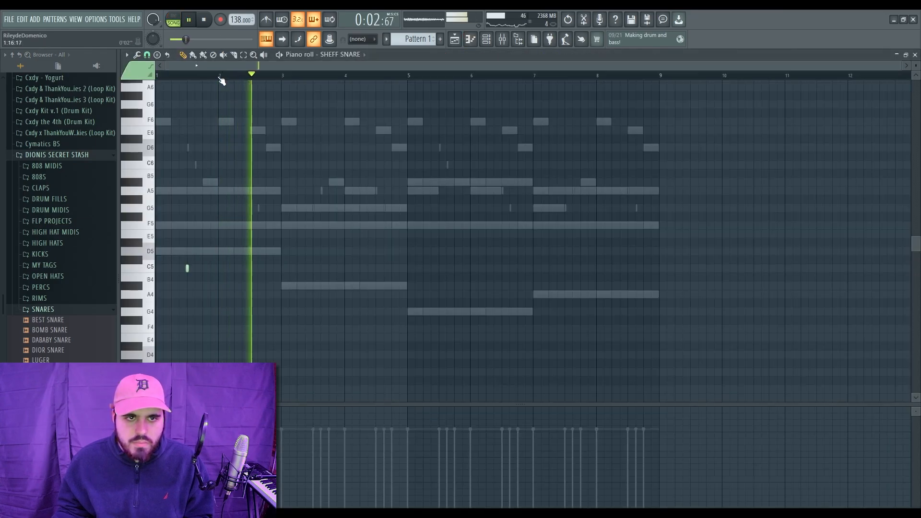
{"action": "left_click_drag", "start_coordinate": [219, 79], "coordinate": [159, 91]}
{"action": "key", "text": "ctrl+b"}
{"action": "key", "text": "ctrl+b"}
{"action": "key", "text": "ctrl+b"}
{"action": "key", "text": "ctrl+b"}
{"action": "key", "text": "ctrl+b"}
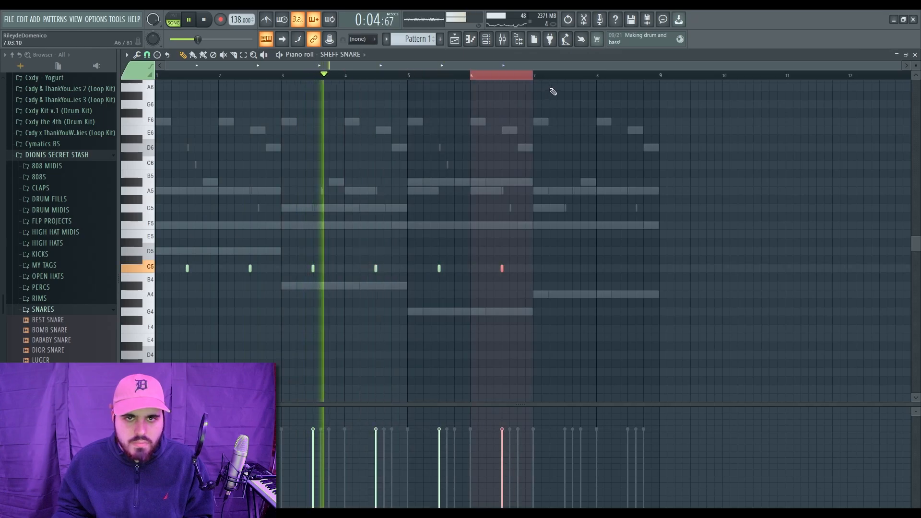
{"action": "key", "text": "ctrl+b"}
{"action": "key", "text": "ctrl+b"}
{"action": "key", "text": "ctrl+d"}
{"action": "left_click", "coordinate": [915, 54]}
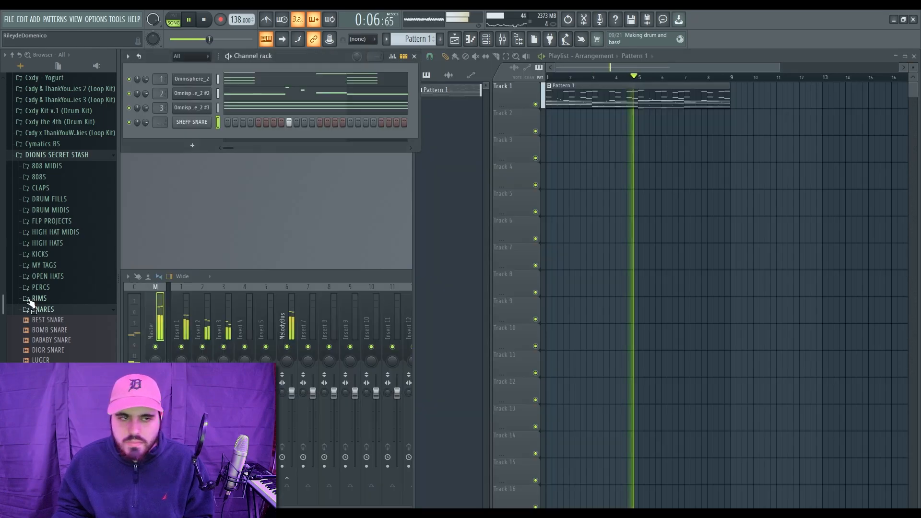
Add SHORT SPINZ from the 808S folder as a new channel above the snare and place a hit on step 1
{"action": "left_click", "coordinate": [46, 309]}
{"action": "left_click", "coordinate": [40, 254]}
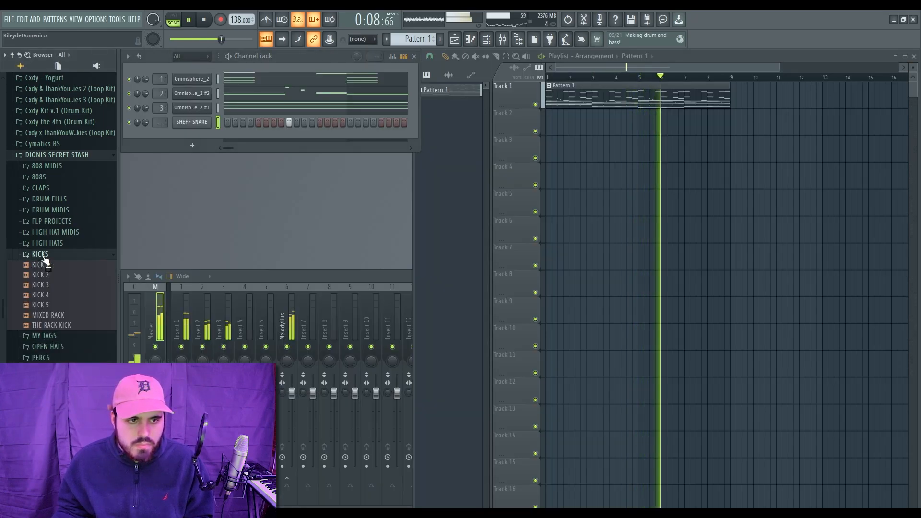
{"action": "left_click", "coordinate": [40, 254]}
{"action": "left_click", "coordinate": [40, 177]}
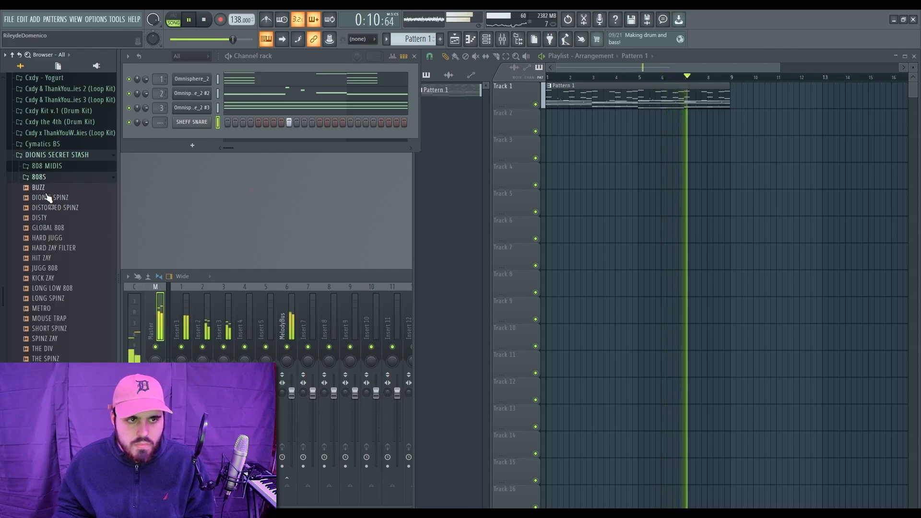
{"action": "left_click", "coordinate": [57, 329]}
{"action": "left_click_drag", "start_coordinate": [57, 330], "coordinate": [185, 116]}
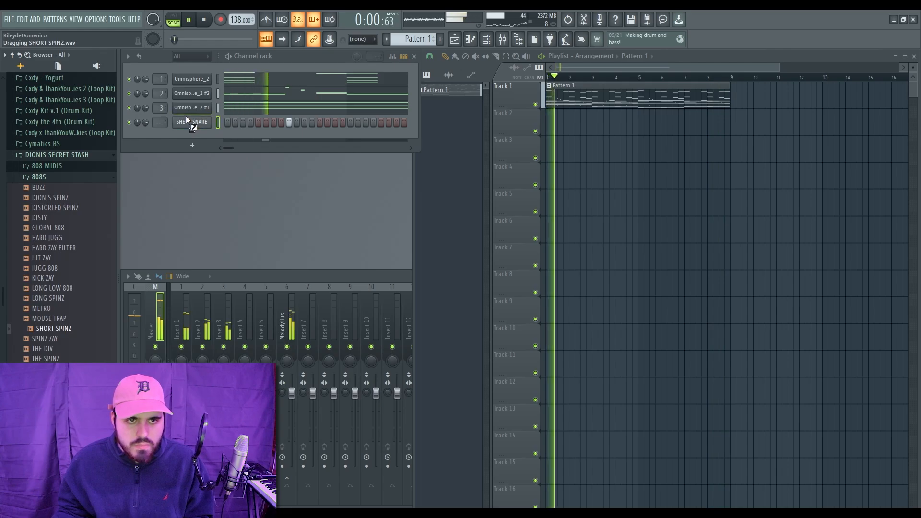
{"action": "left_click", "coordinate": [227, 123]}
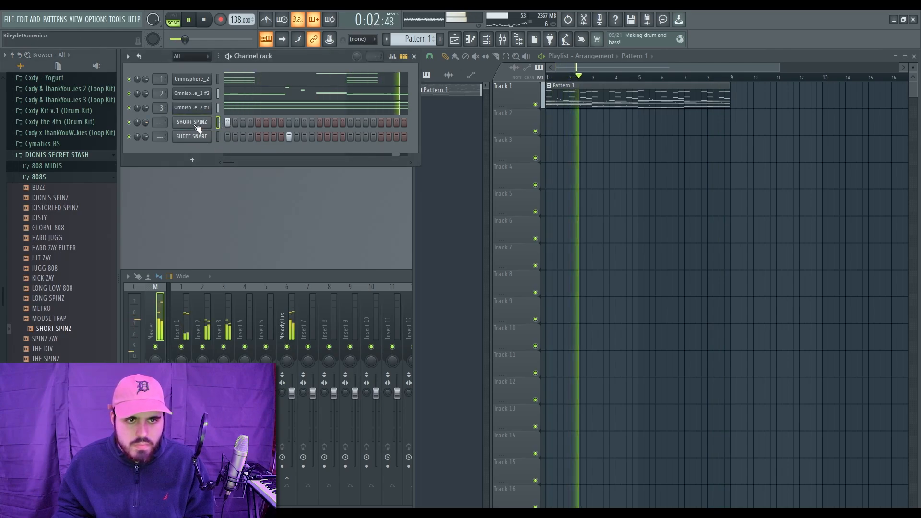
Check the root note in the SHORT SPINZ channel's miscellaneous settings
{"action": "left_click", "coordinate": [196, 123]}
{"action": "left_click", "coordinate": [243, 179]}
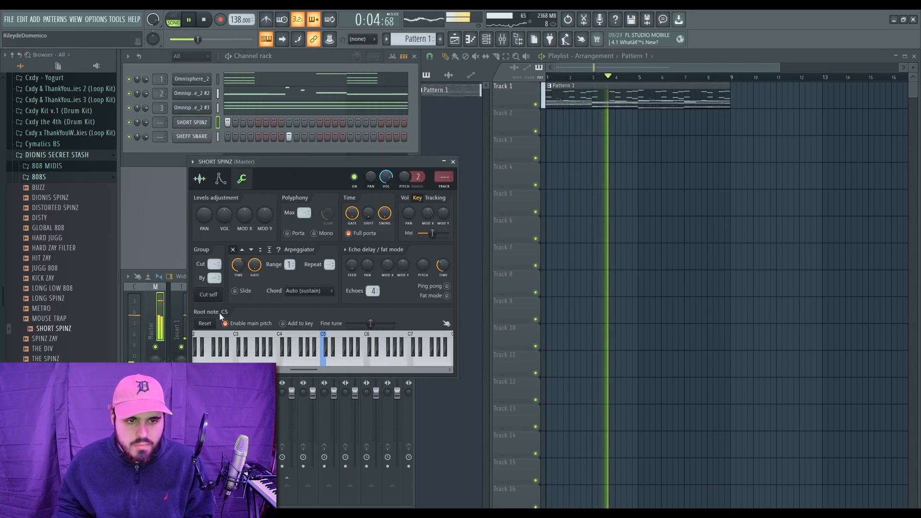
{"action": "left_click", "coordinate": [453, 162]}
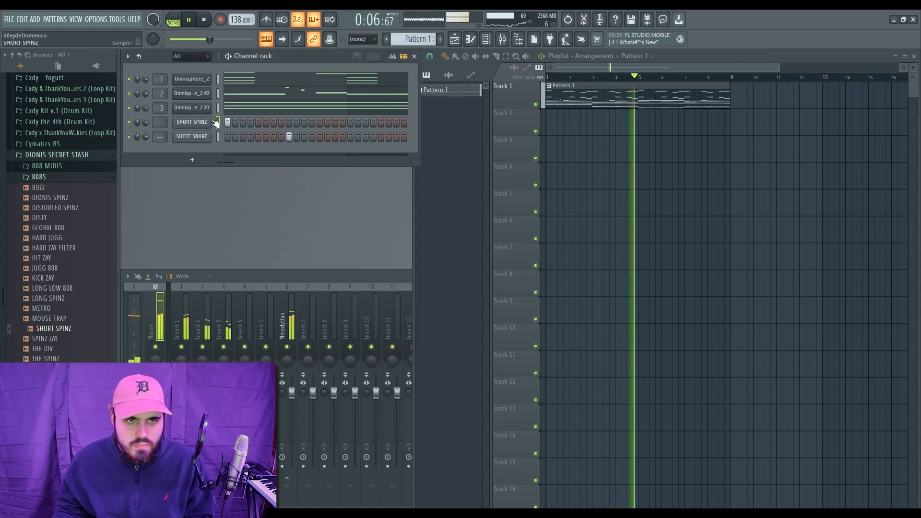
Write the SHORT SPINZ bassline for bars 1 to 4 along the chord roots, with two D5 notes and four A#4 notes
{"action": "key", "text": "F7"}
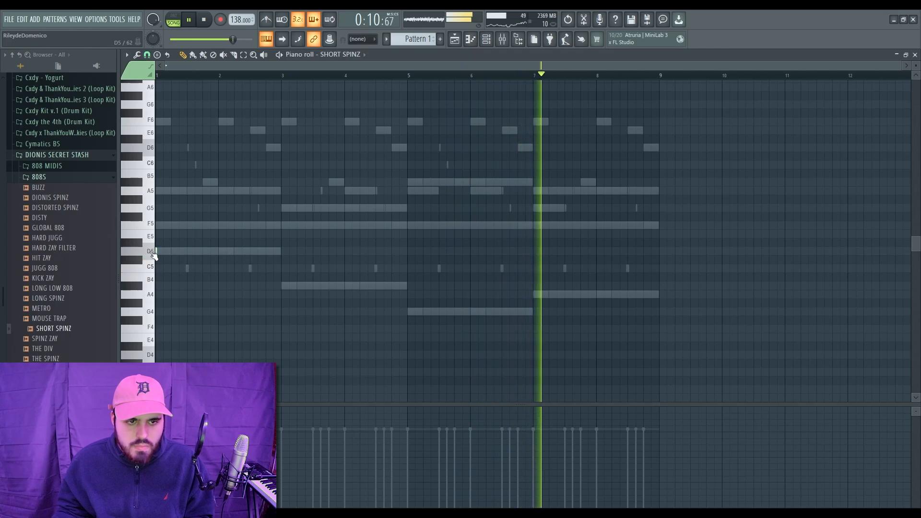
{"action": "left_click", "coordinate": [266, 251]}
{"action": "left_click", "coordinate": [283, 286]}
{"action": "key", "text": "space"}
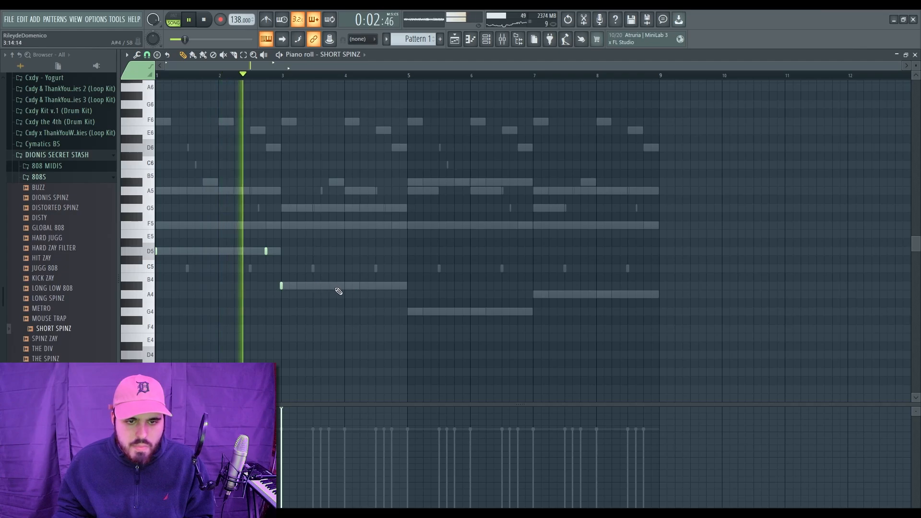
{"action": "left_click", "coordinate": [329, 286]}
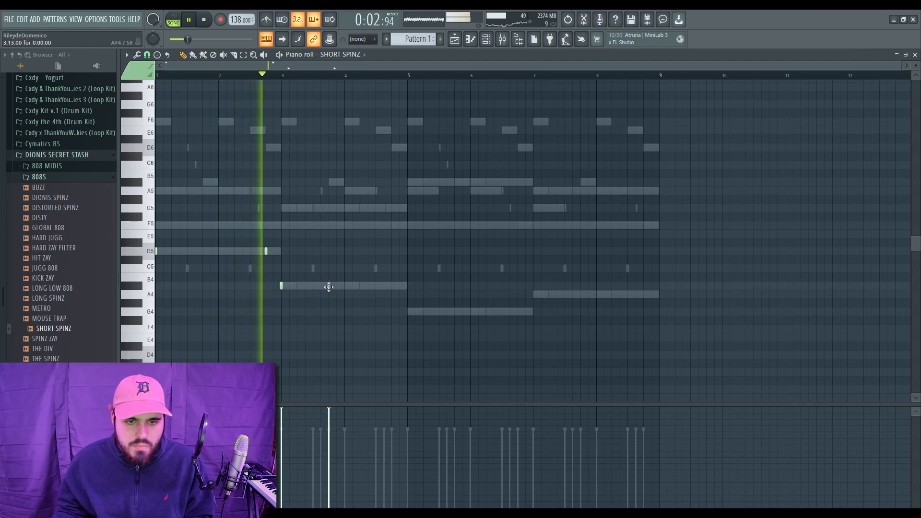
{"action": "left_click", "coordinate": [360, 286]}
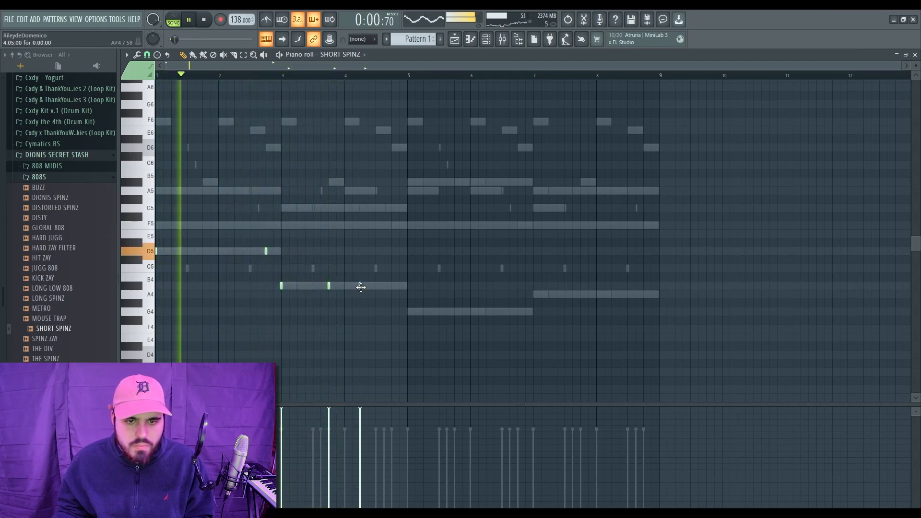
{"action": "left_click", "coordinate": [376, 286]}
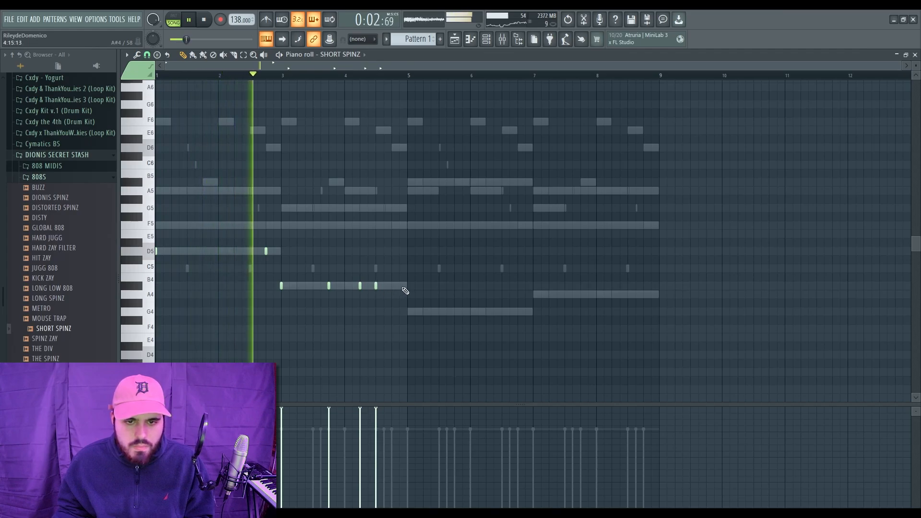
{"action": "left_click", "coordinate": [392, 286]}
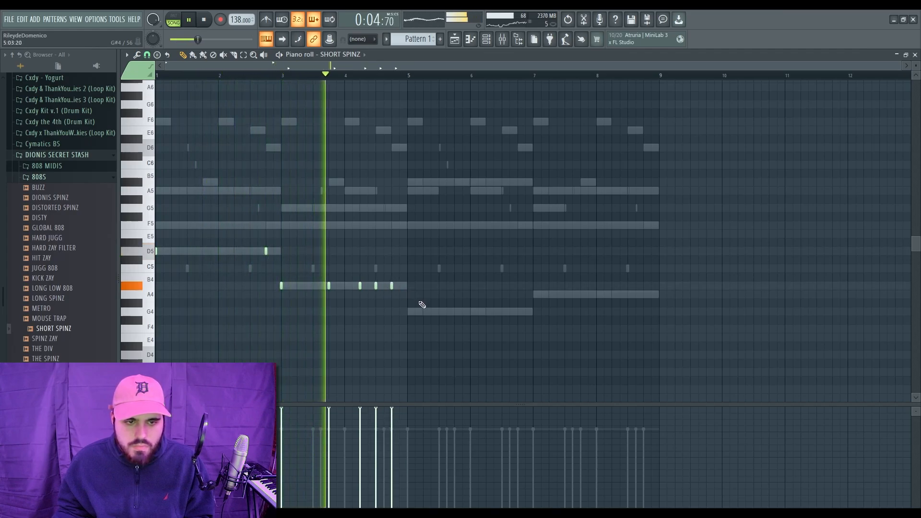
{"action": "right_click", "coordinate": [376, 286]}
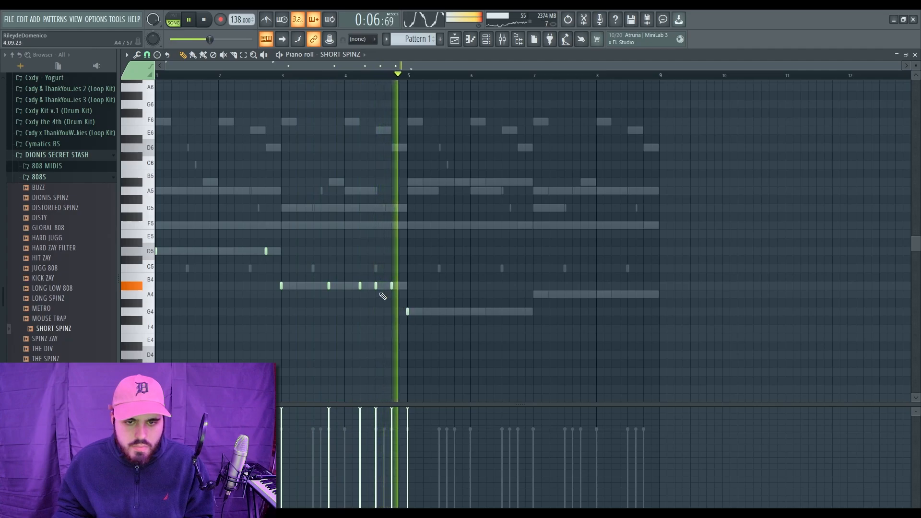
Complete the SHORT SPINZ bassline with a G4 note late in bar 6 and four A4 notes across bars 7 and 8
{"action": "left_click", "coordinate": [455, 312]}
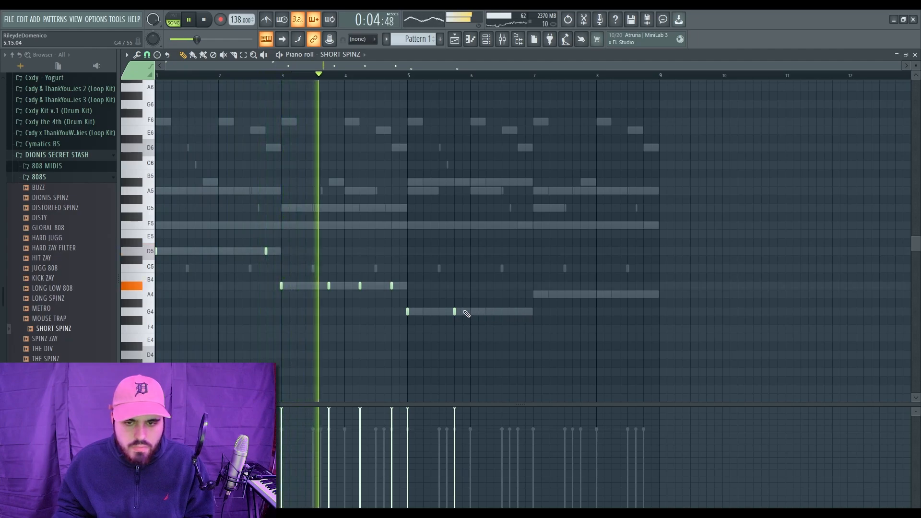
{"action": "left_click_drag", "start_coordinate": [454, 311], "coordinate": [518, 320]}
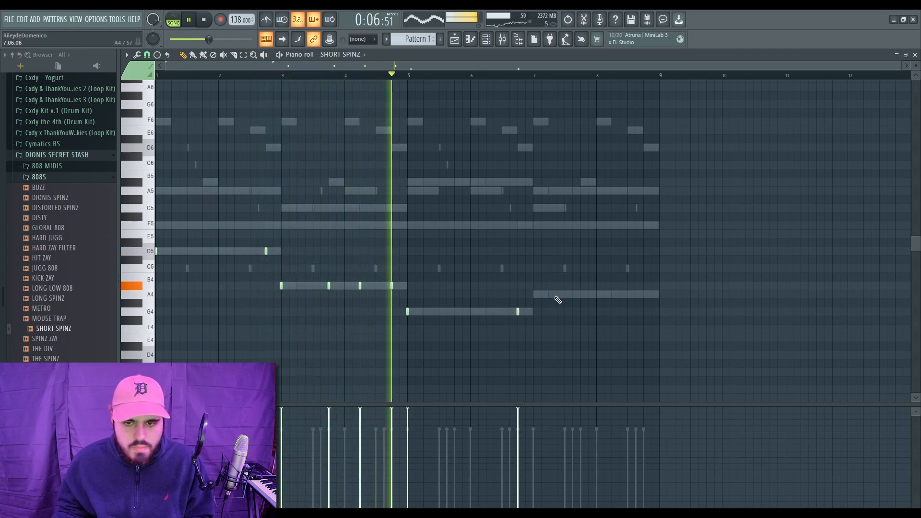
{"action": "left_click", "coordinate": [535, 294]}
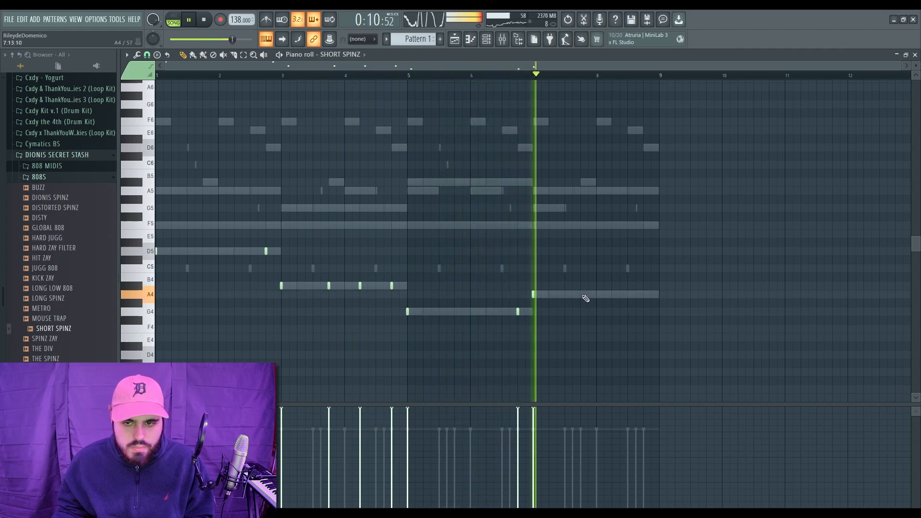
{"action": "left_click", "coordinate": [582, 295]}
{"action": "left_click", "coordinate": [614, 295]}
{"action": "left_click", "coordinate": [645, 294]}
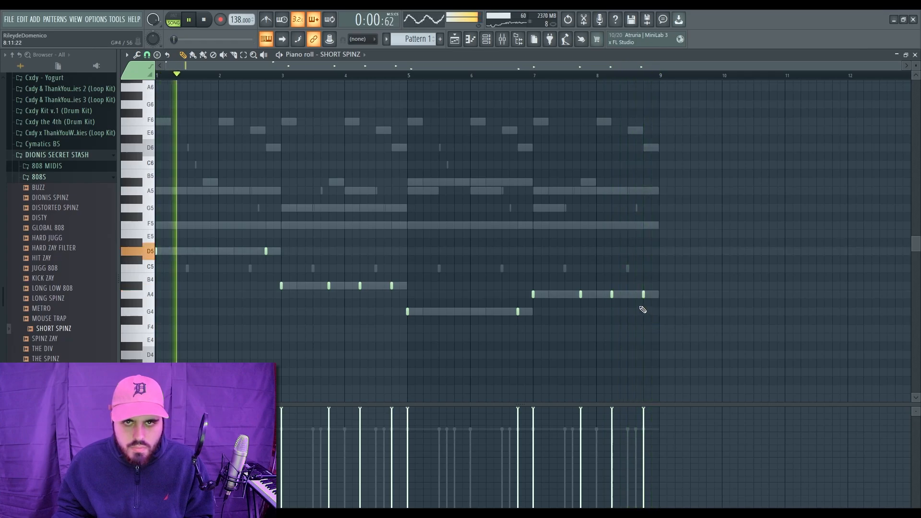
{"action": "left_click", "coordinate": [905, 65]}
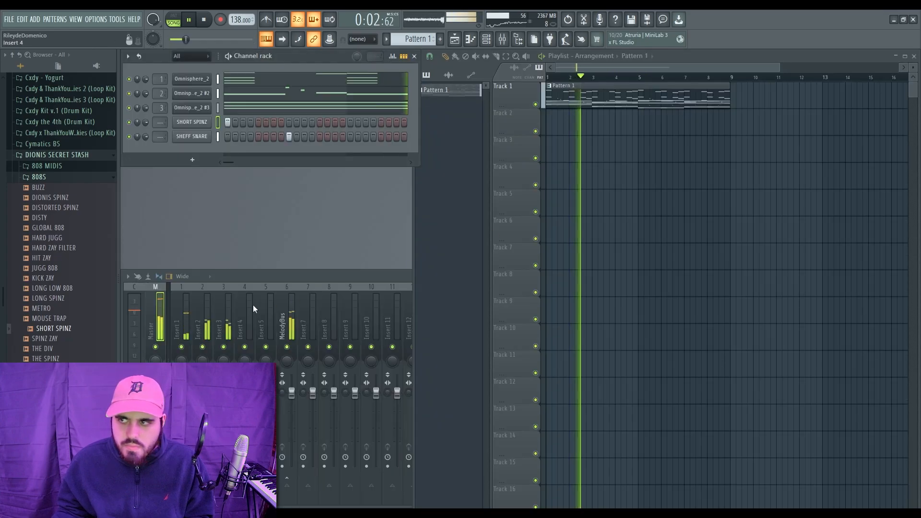
Route the SHORT SPINZ channel to mixer insert 7, select the Master track, and stop playback
{"action": "left_click_drag", "start_coordinate": [162, 120], "coordinate": [162, 102]}
{"action": "left_click", "coordinate": [158, 315]}
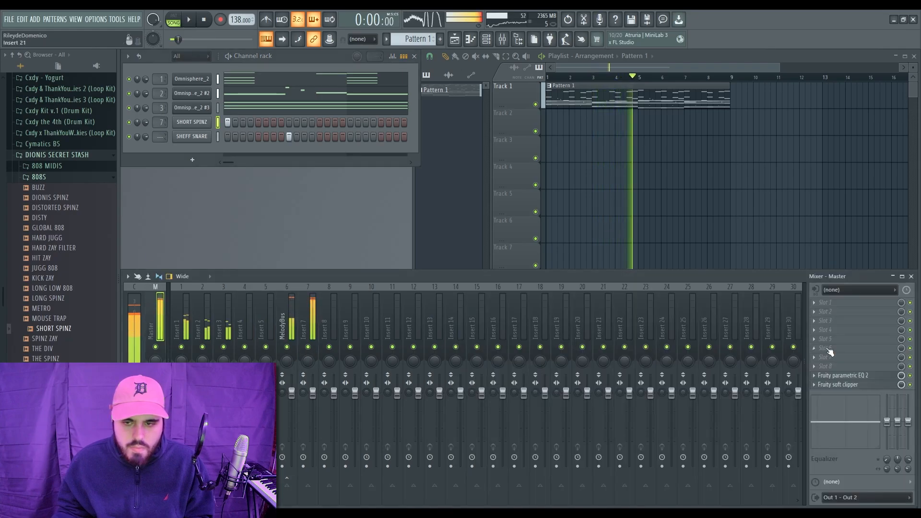
{"action": "key", "text": "space"}
Replace the trial E5 note in SHORT SPINZ with short A5 notes late in bars 4 and 8, and lower their velocity slightly
{"action": "key", "text": "F7"}
{"action": "key", "text": "space"}
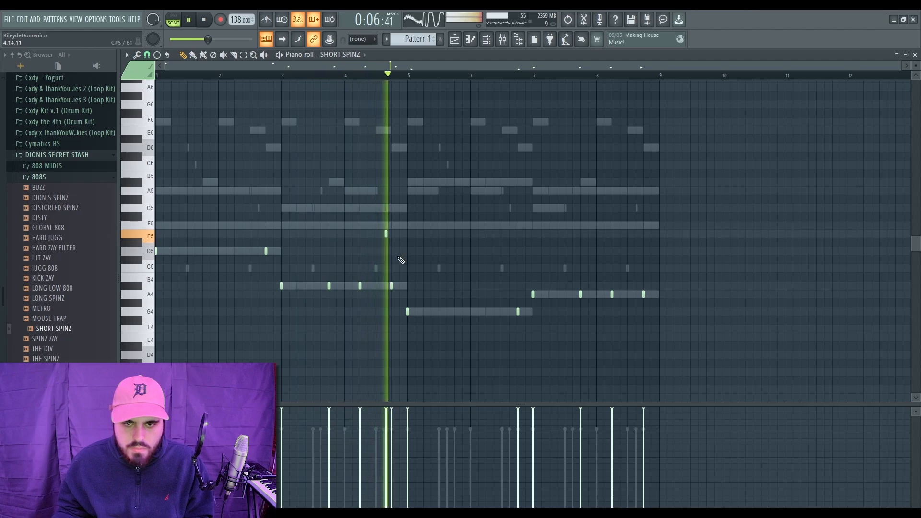
{"action": "left_click", "coordinate": [386, 234]}
{"action": "key", "text": "space"}
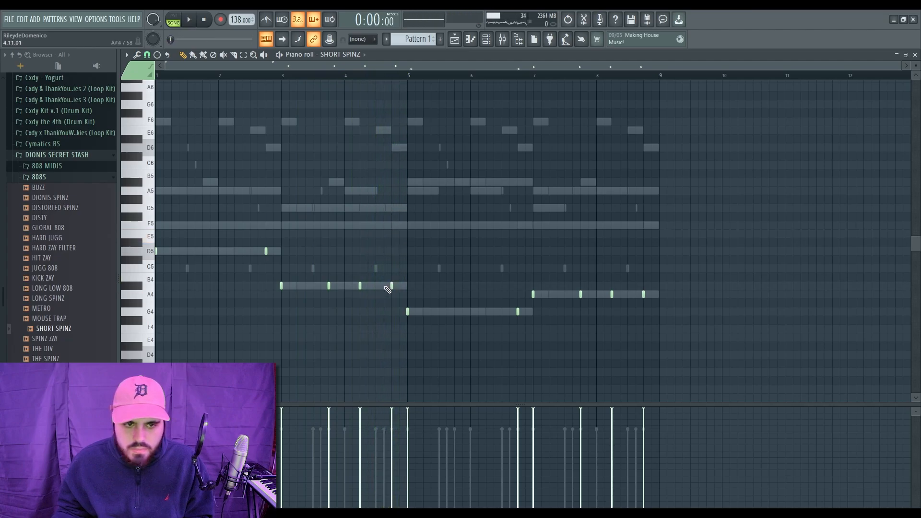
{"action": "left_click", "coordinate": [384, 191]}
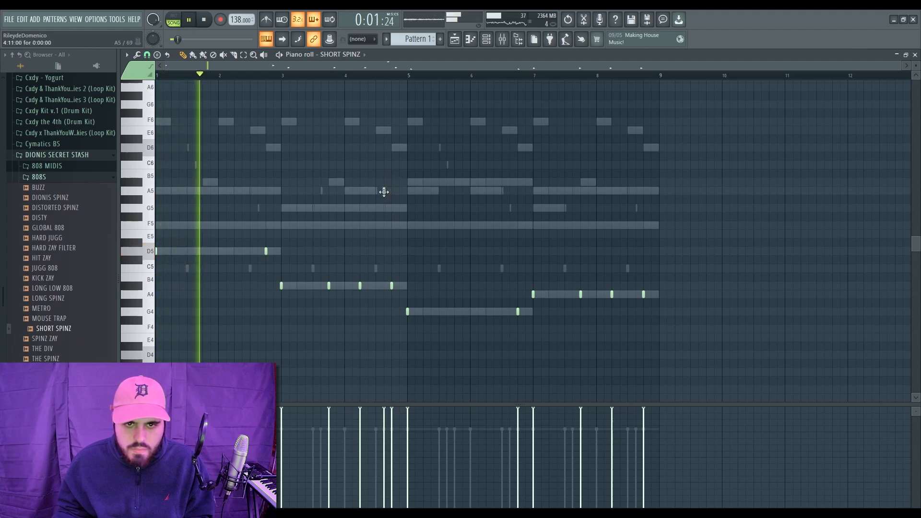
{"action": "left_click", "coordinate": [634, 191]}
{"action": "left_click_drag", "start_coordinate": [634, 191], "coordinate": [349, 195]}
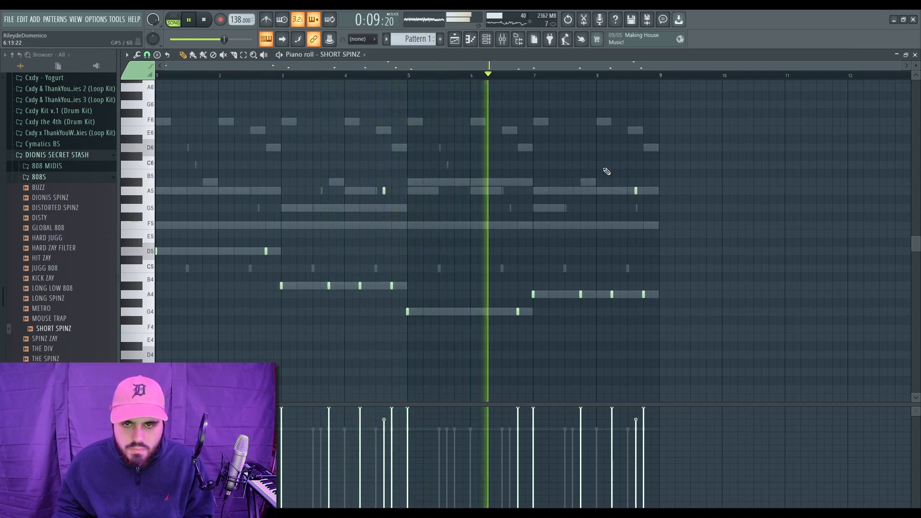
{"action": "key", "text": "space"}
{"action": "left_click", "coordinate": [916, 54]}
Add REX HAT from the HIGH HATS folder as a new channel, fill every second step, and play the song
{"action": "left_click", "coordinate": [48, 178]}
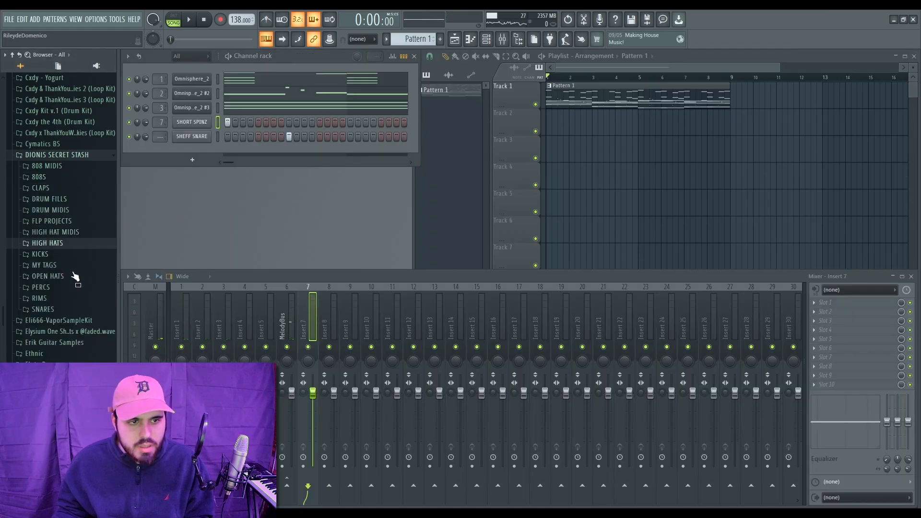
{"action": "left_click", "coordinate": [47, 243]}
{"action": "left_click_drag", "start_coordinate": [47, 344], "coordinate": [220, 158]}
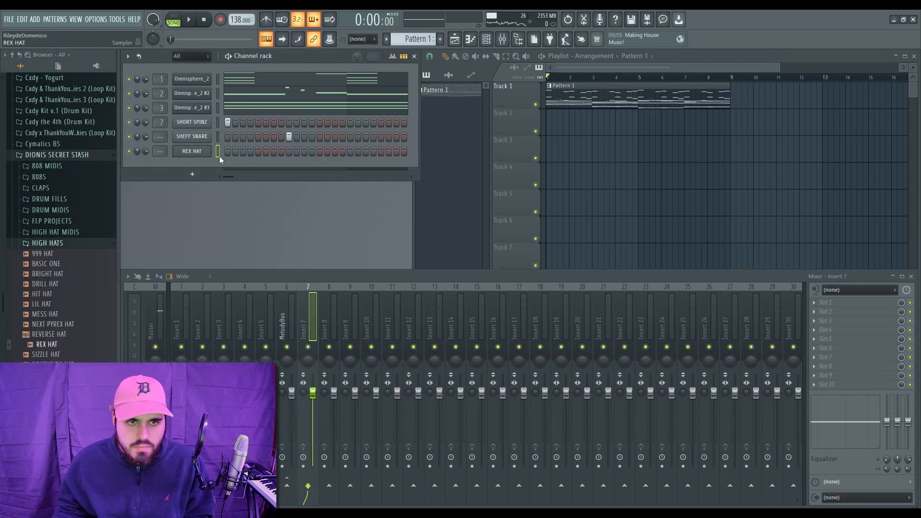
{"action": "key", "text": "space"}
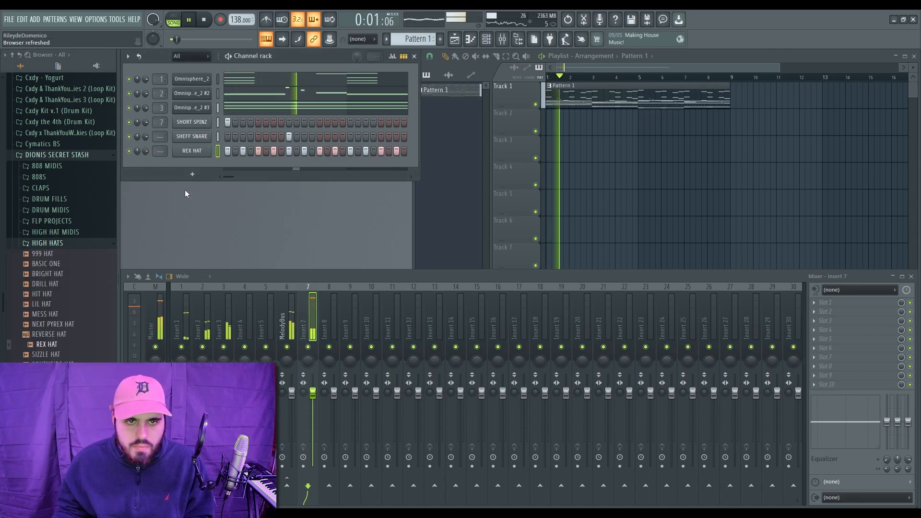
Load the HAT 18 MIDI from HIGH HAT MIDIS into REX HAT and add another pair of A#4 hits in bar 4
{"action": "left_click", "coordinate": [52, 234]}
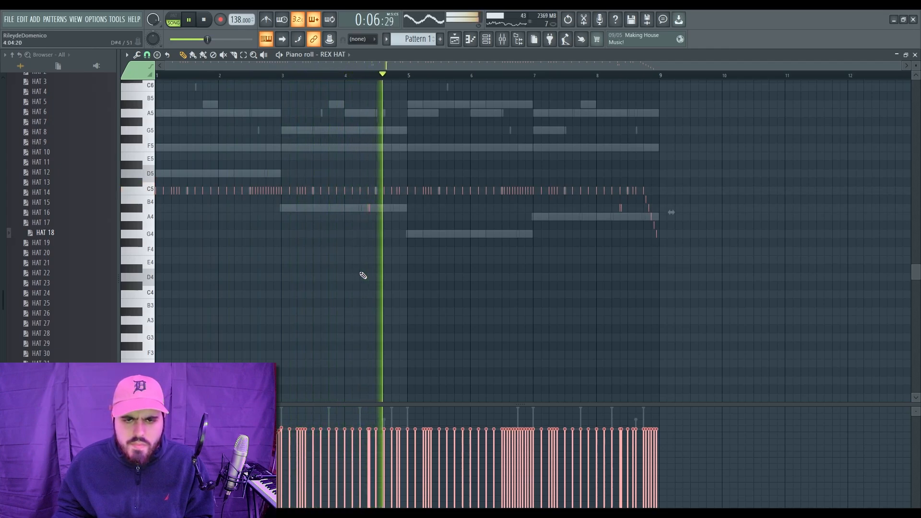
{"action": "key", "text": "space"}
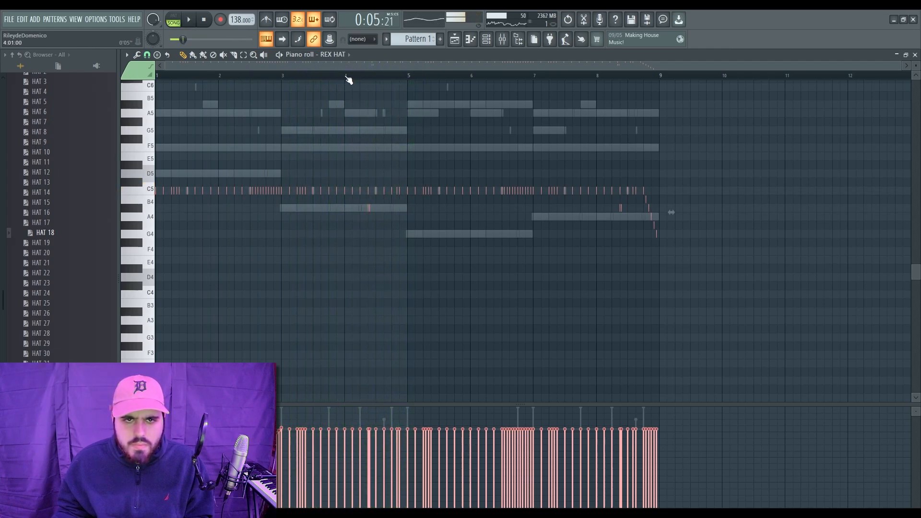
{"action": "scroll", "coordinate": [368, 240], "scroll_direction": "up", "scroll_amount": 3, "text": "ctrl"}
{"action": "key", "text": "space"}
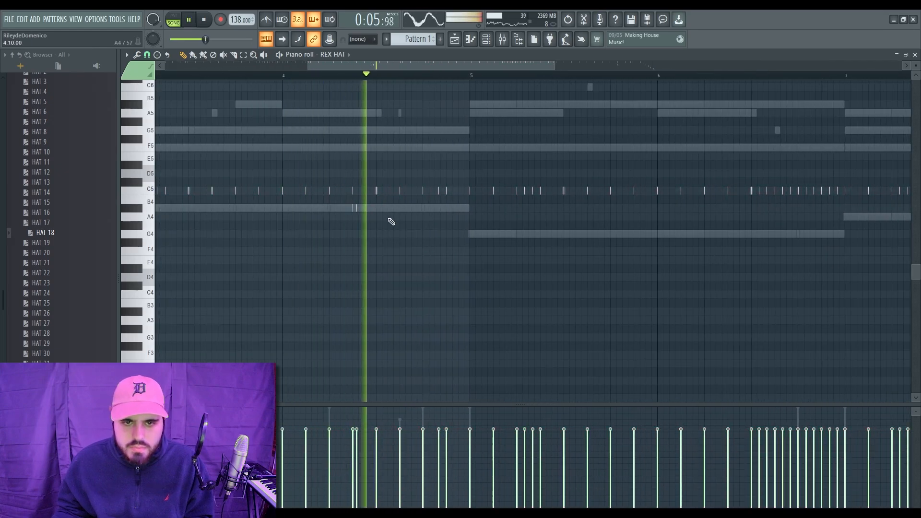
{"action": "key", "text": "space"}
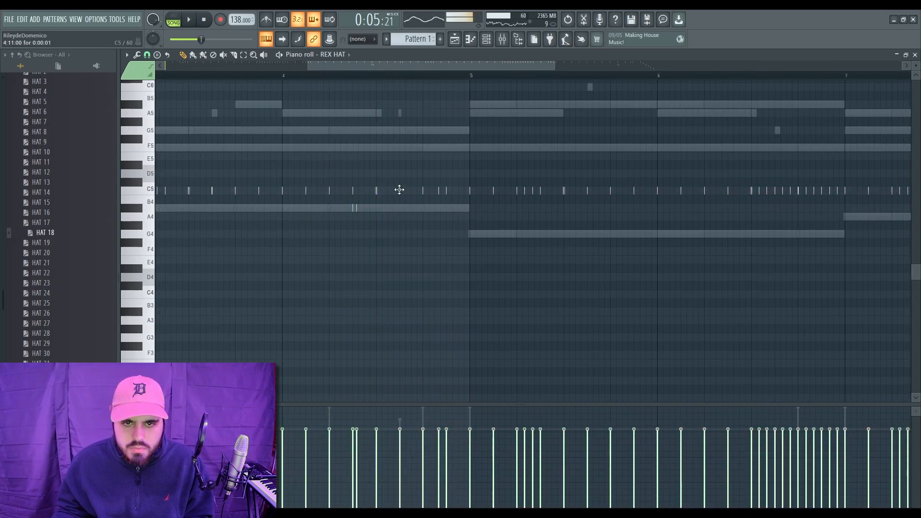
{"action": "scroll", "coordinate": [400, 213], "scroll_direction": "up", "scroll_amount": 2, "text": "ctrl"}
{"action": "key", "text": "space"}
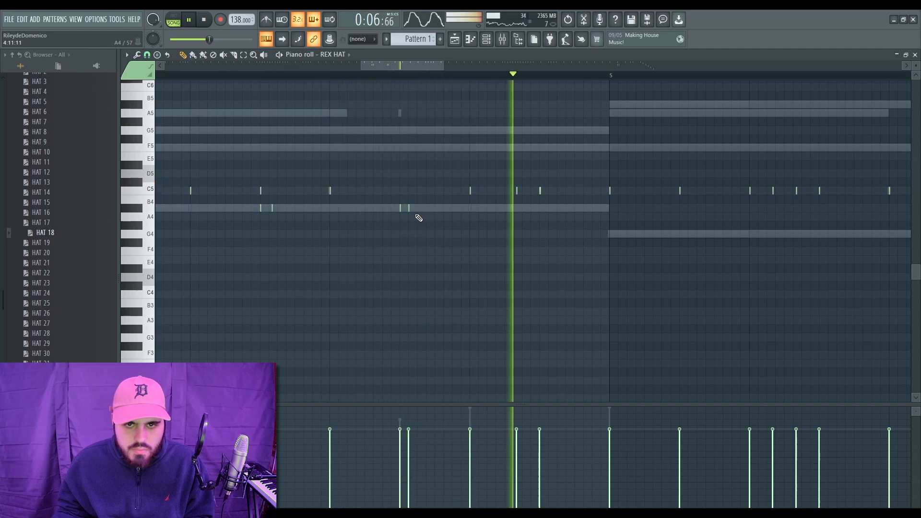
Lower the REX HAT hit late in bar 4 to A4, select the two C5 hits after it, and stop playback
{"action": "key", "text": "space"}
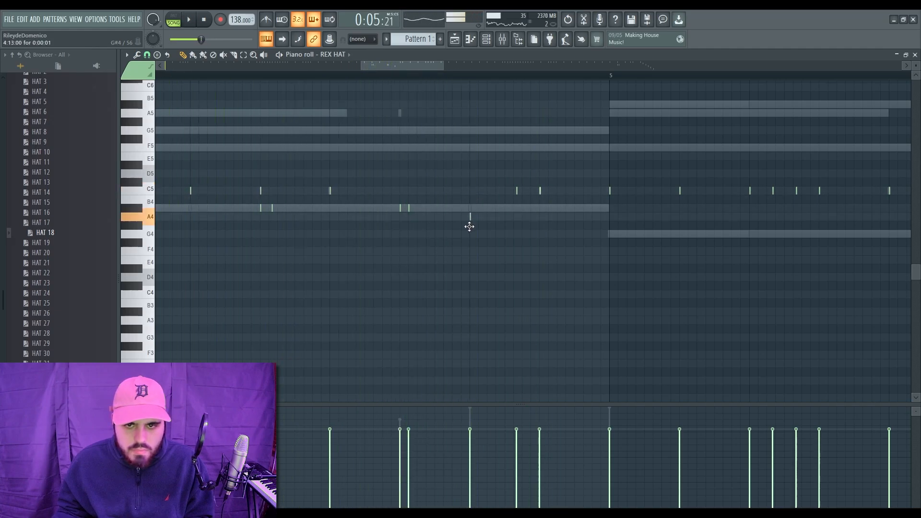
{"action": "left_click_drag", "start_coordinate": [503, 198], "coordinate": [571, 190], "text": "ctrl"}
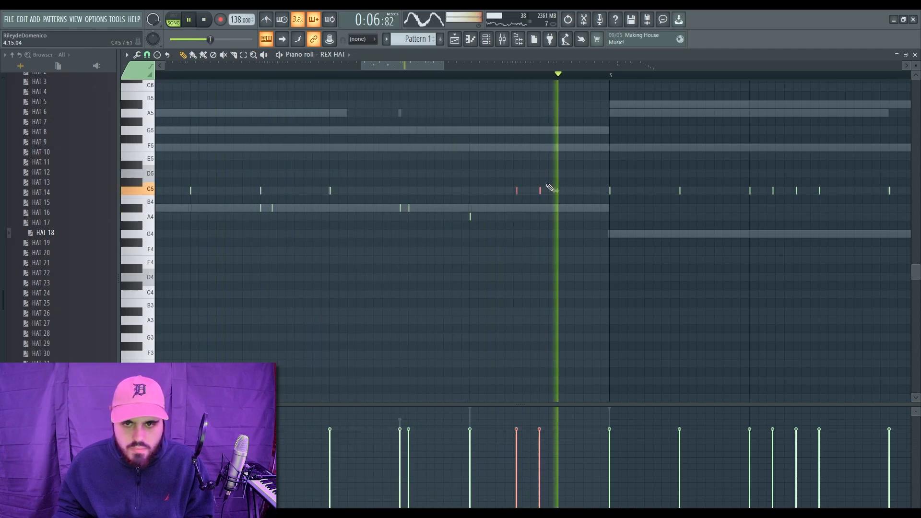
{"action": "key", "text": "space"}
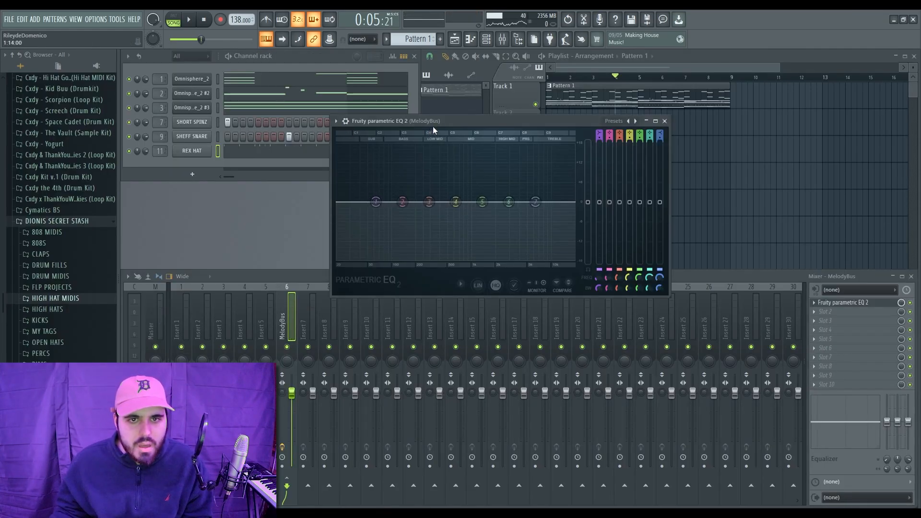
High-pass the MelodyBus at about 115 Hz with band 1 of Fruity Parametric EQ 2 and raise its fader to about 1.5 dB
{"action": "left_click_drag", "start_coordinate": [434, 124], "coordinate": [228, 92]}
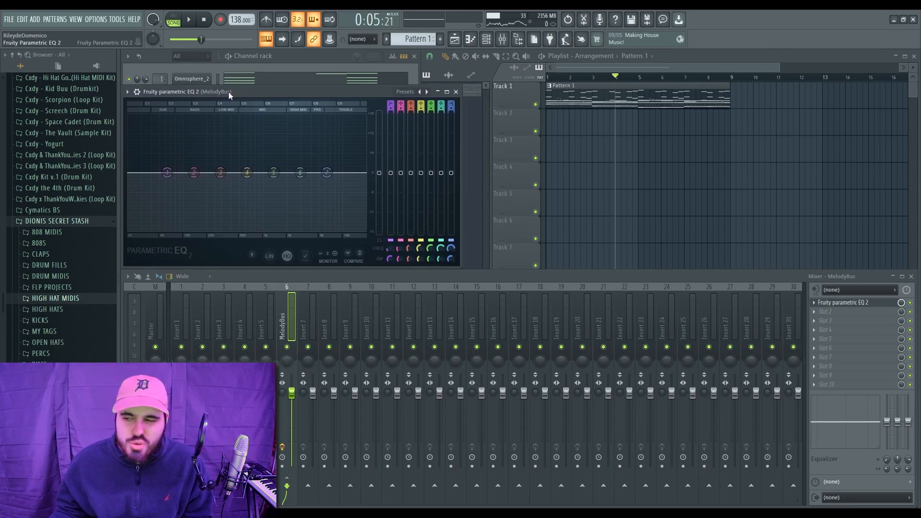
{"action": "left_click_drag", "start_coordinate": [391, 105], "coordinate": [391, 115]}
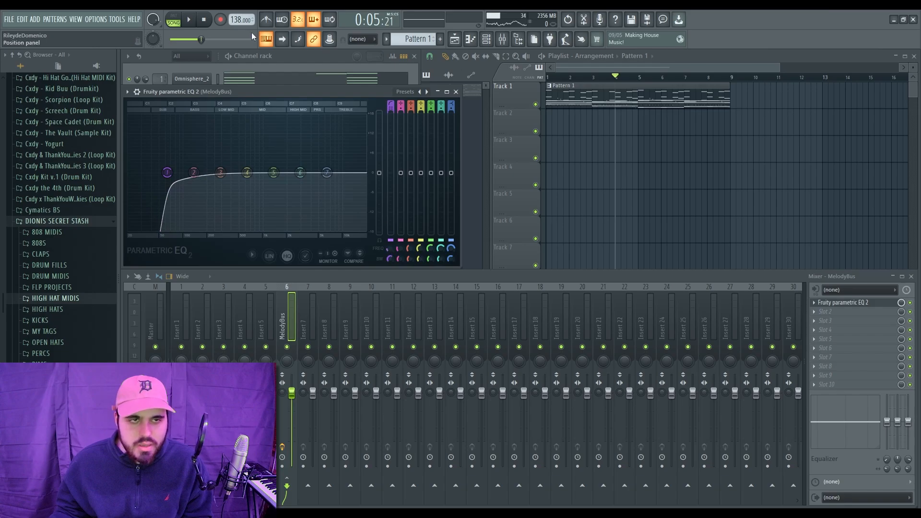
{"action": "left_click", "coordinate": [189, 29]}
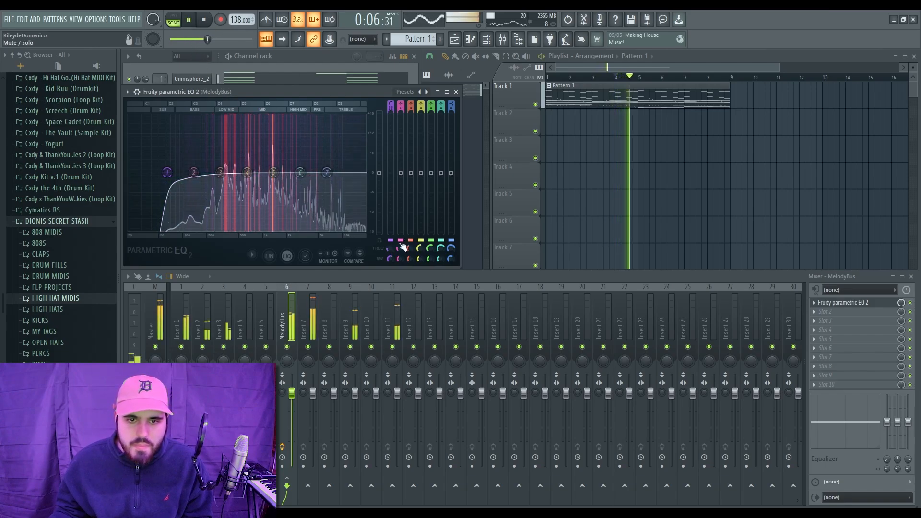
{"action": "left_click_drag", "start_coordinate": [170, 172], "coordinate": [189, 172]}
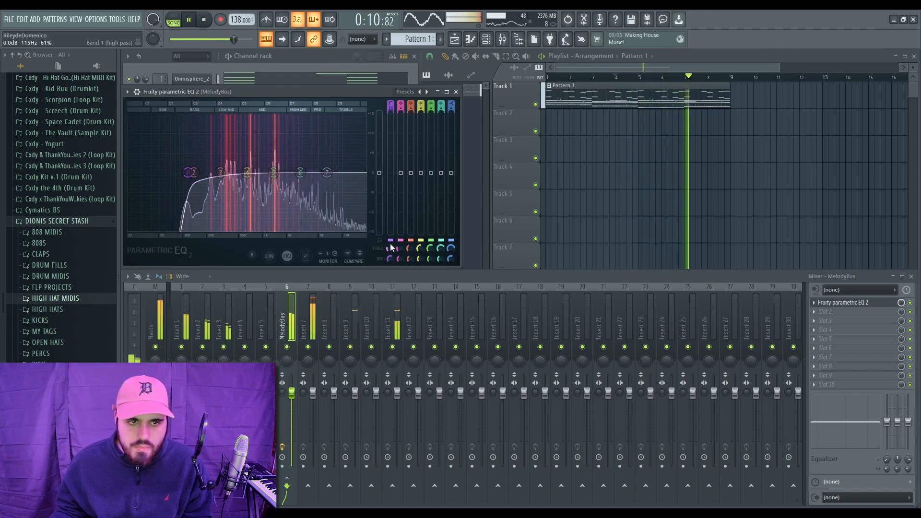
{"action": "left_click", "coordinate": [456, 91]}
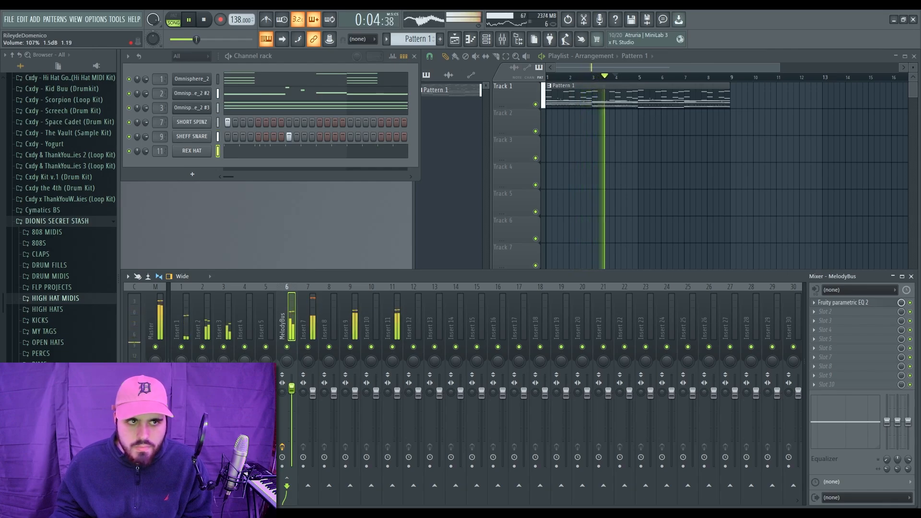
Add Fruity Parametric EQ 2 to mixer insert 7 and boost band 3 by 2.0 dB at about 302 Hz, then stop playback
{"action": "left_click", "coordinate": [312, 334]}
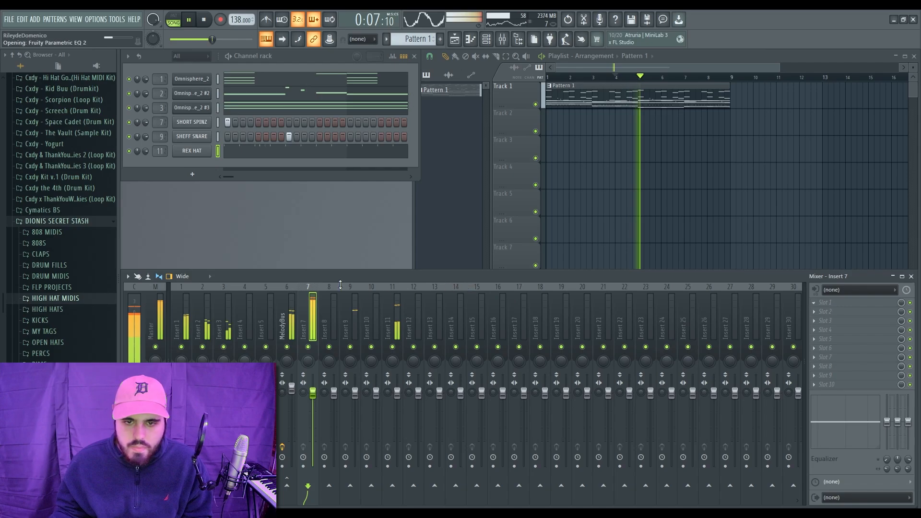
{"action": "left_click_drag", "start_coordinate": [226, 181], "coordinate": [226, 175]}
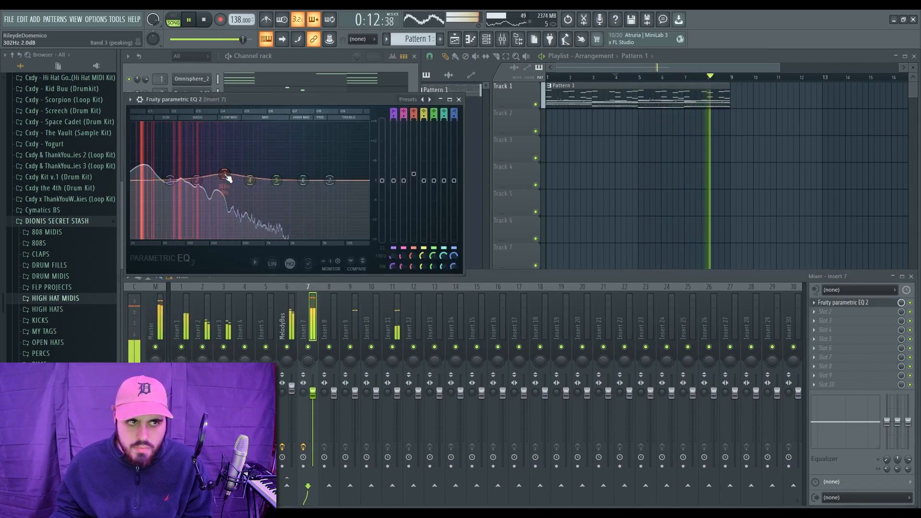
{"action": "left_click", "coordinate": [459, 99]}
{"action": "key", "text": "space"}
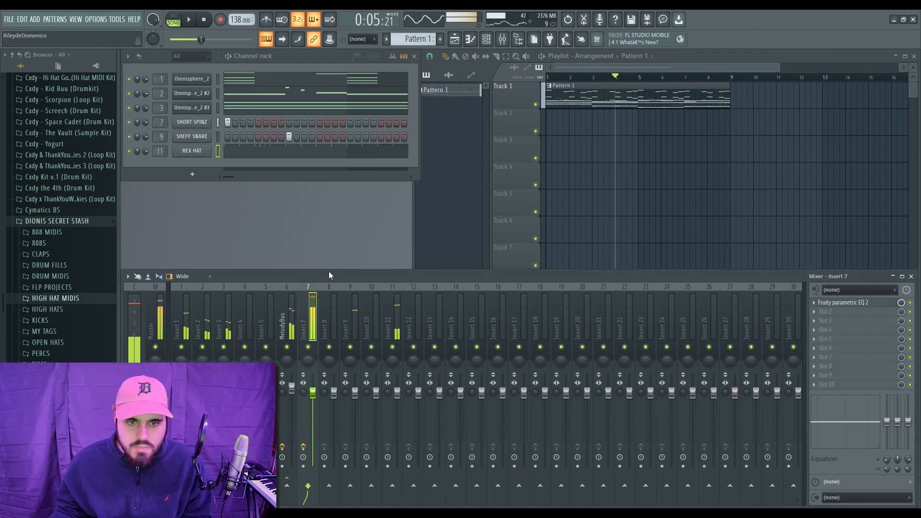
Review the SHORT SPINZ notes in the piano roll and the EQ curve on mixer insert 7
{"action": "left_click", "coordinate": [483, 93]}
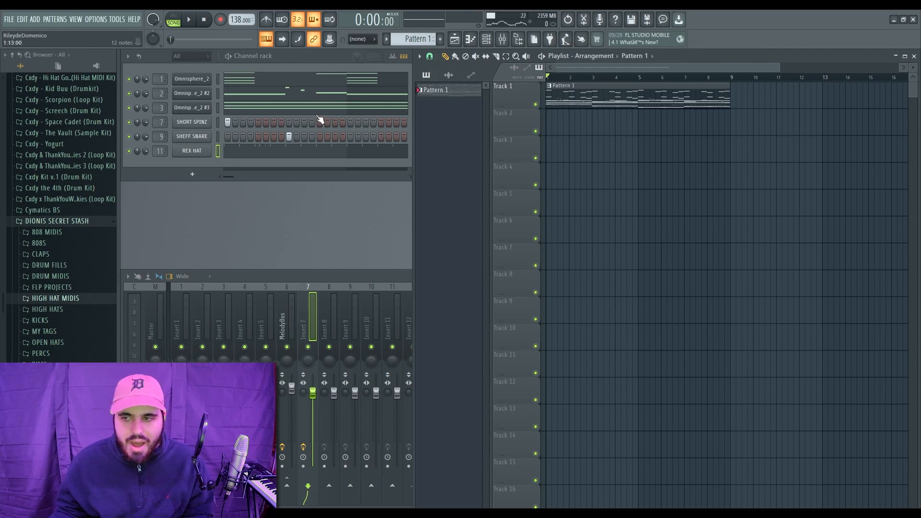
{"action": "left_click", "coordinate": [187, 123]}
{"action": "key", "text": "F7"}
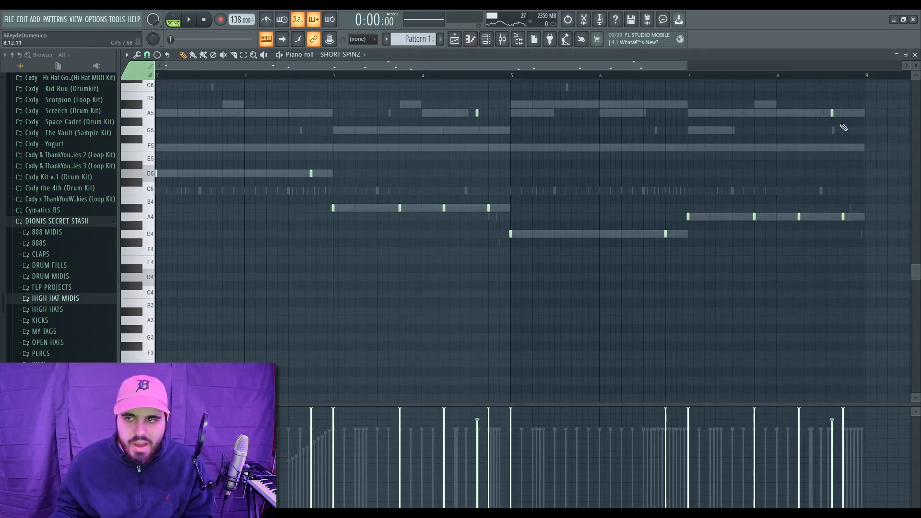
{"action": "left_click_drag", "start_coordinate": [854, 100], "coordinate": [442, 138]}
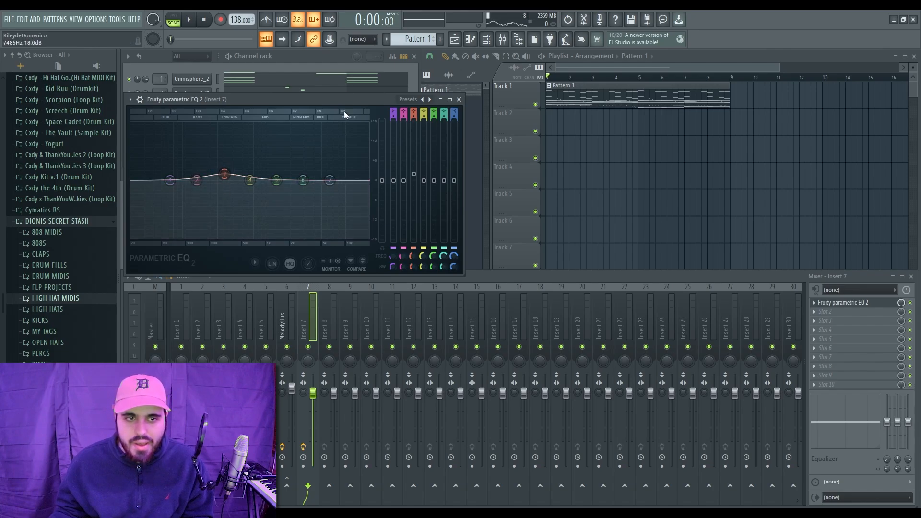
{"action": "left_click_drag", "start_coordinate": [330, 97], "coordinate": [328, 185]}
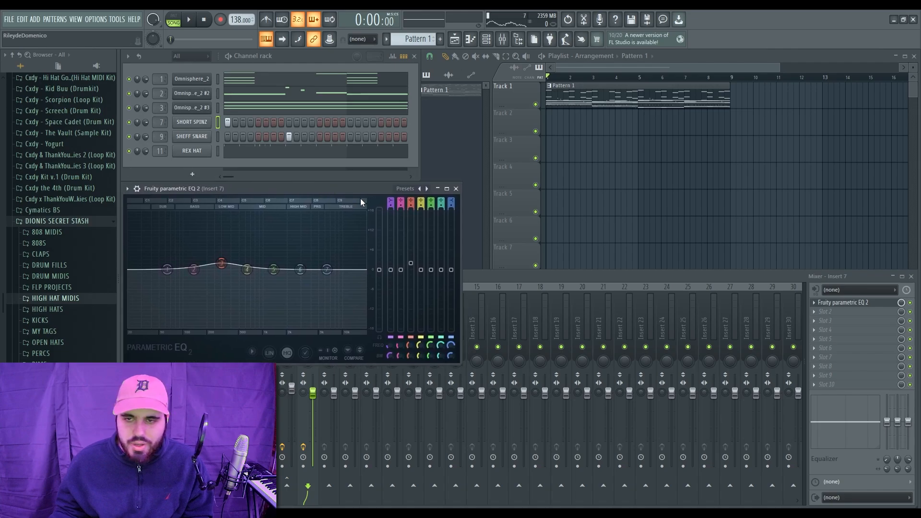
{"action": "left_click", "coordinate": [456, 188]}
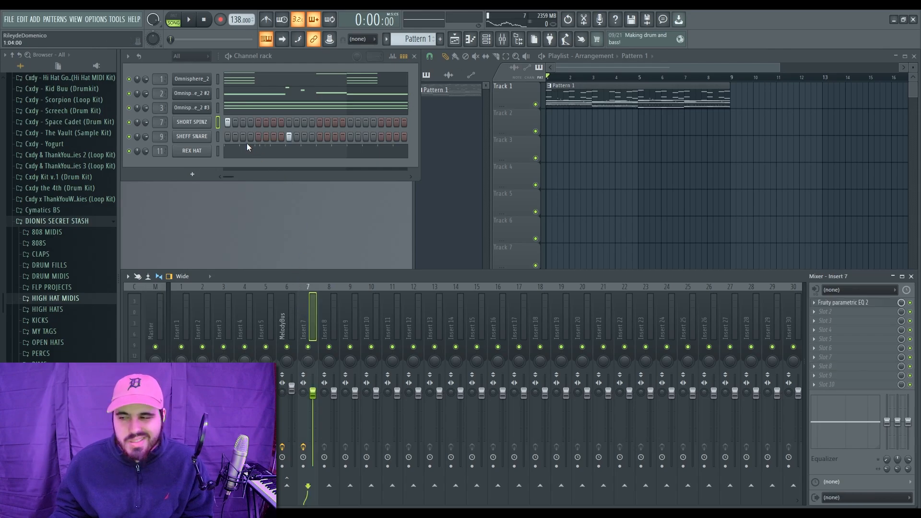
During playback, raise insert 7's fader to about 1.3 dB, and add Fruity Parametric EQ 2 to insert 9 with a slight fader boost
{"action": "key", "text": "space"}
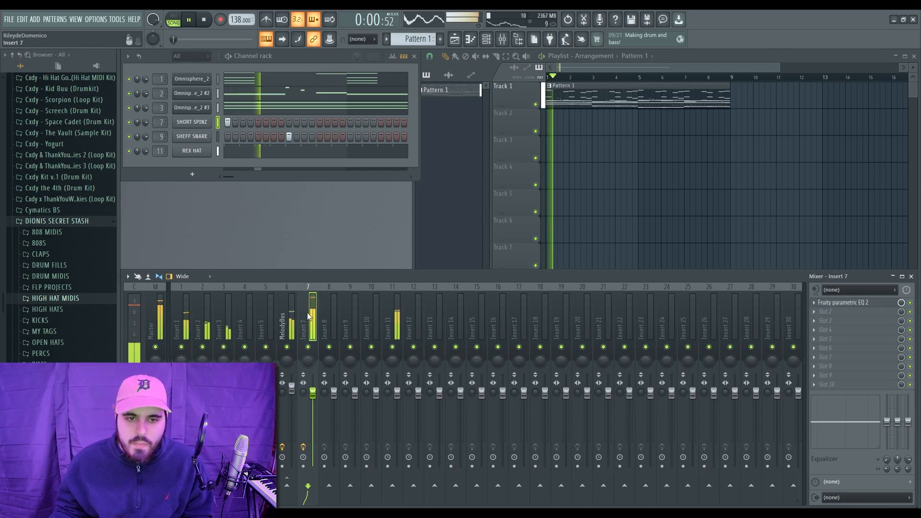
{"action": "left_click_drag", "start_coordinate": [312, 391], "coordinate": [313, 389]}
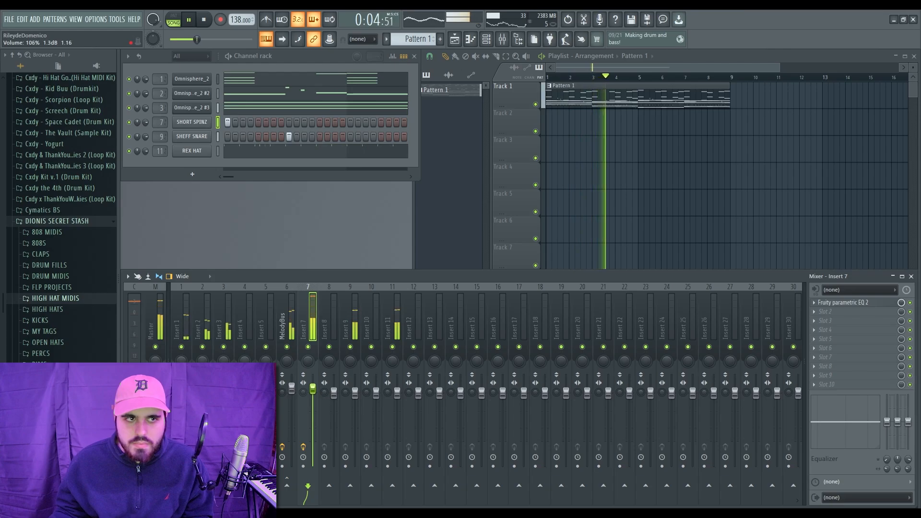
{"action": "left_click_drag", "start_coordinate": [197, 39], "coordinate": [200, 40]}
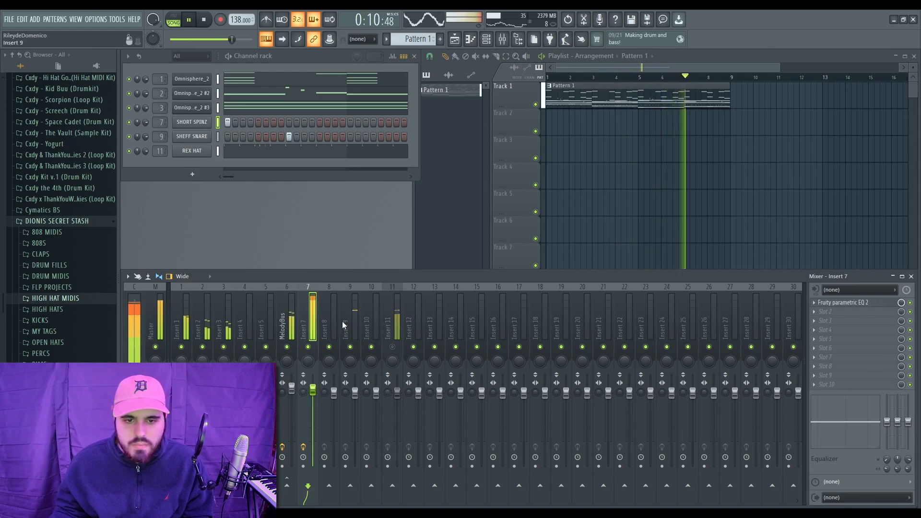
{"action": "left_click", "coordinate": [354, 360]}
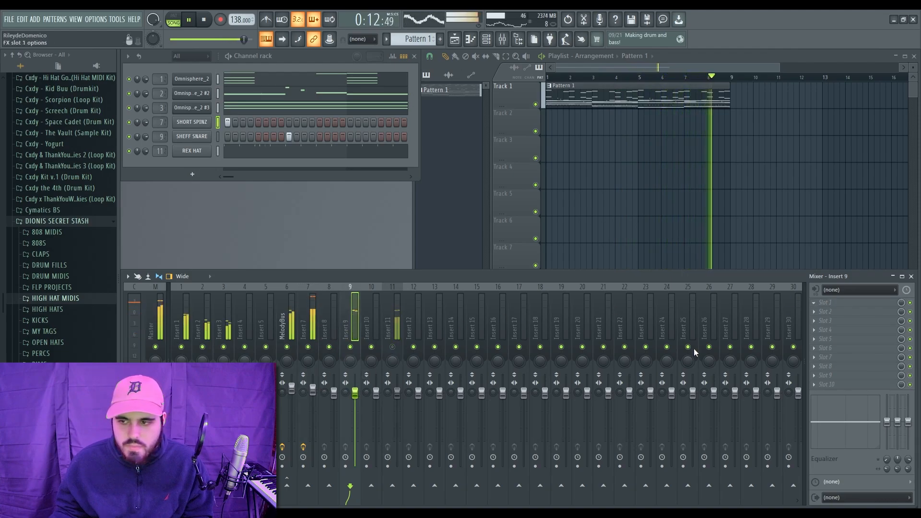
{"action": "key", "text": "space"}
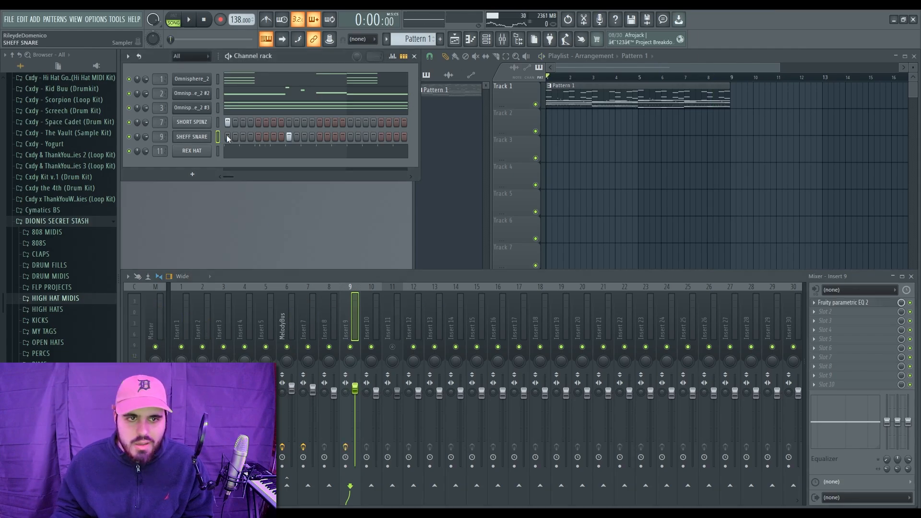
Lower all the SHEFF SNARE notes across the eight bars to A#4 in the piano roll
{"action": "key", "text": "F7"}
{"action": "left_click_drag", "start_coordinate": [689, 63], "coordinate": [830, 64]}
{"action": "left_click_drag", "start_coordinate": [777, 152], "coordinate": [158, 265]}
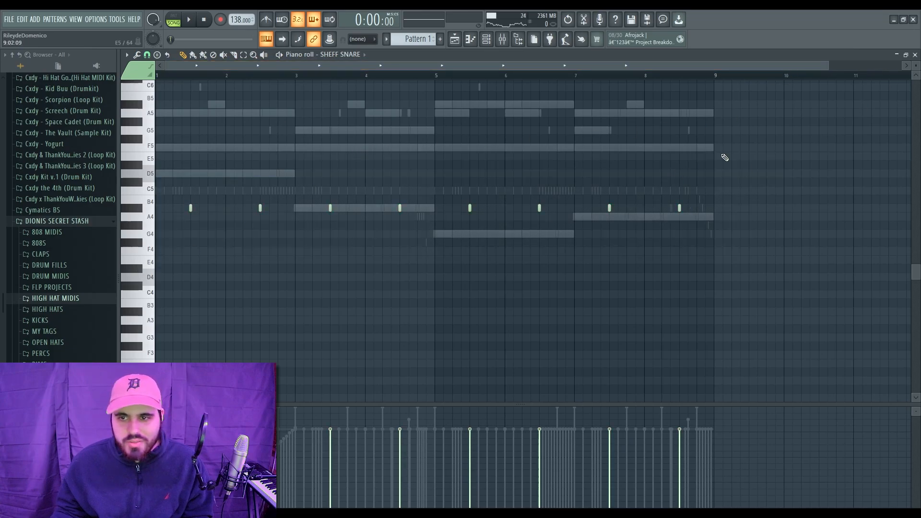
Add 808 OPEN from the OPEN HATS folder as a channel and place its A#4 hits from early bar 2 onward, checking with playback
{"action": "left_click", "coordinate": [916, 55]}
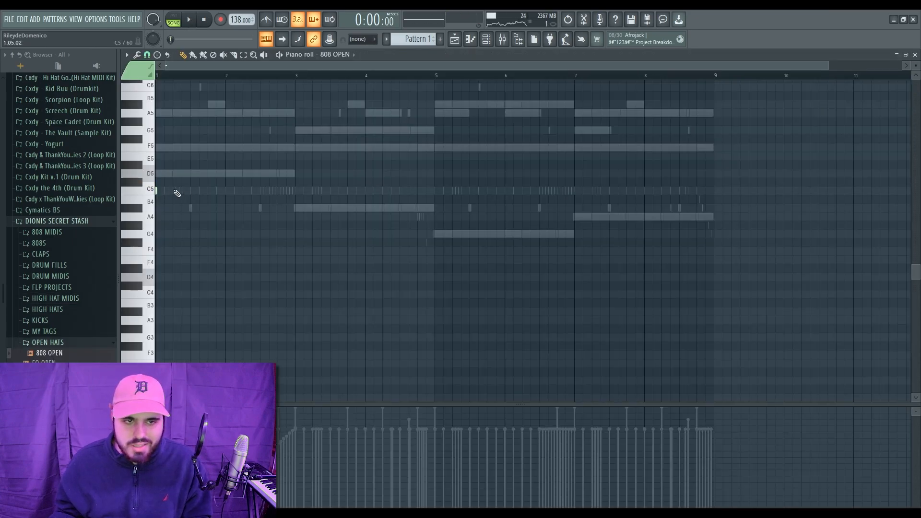
{"action": "key", "text": "space"}
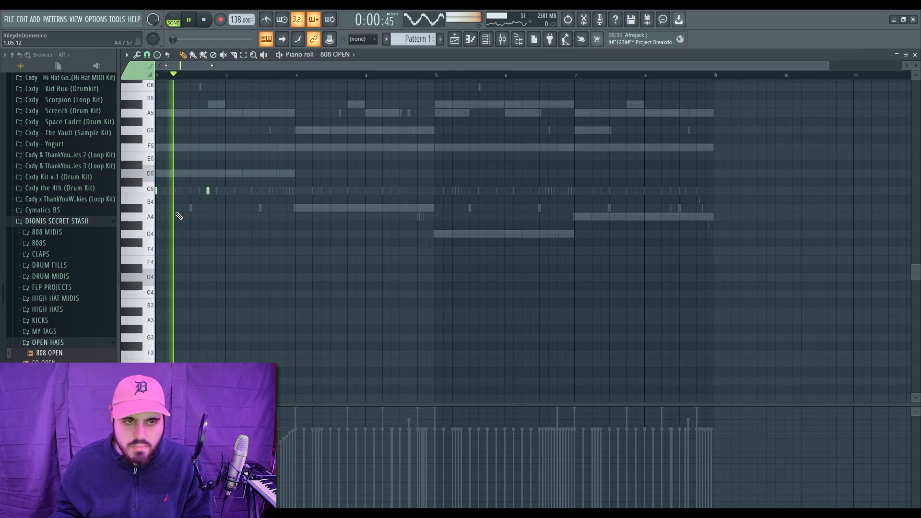
{"action": "key", "text": "space"}
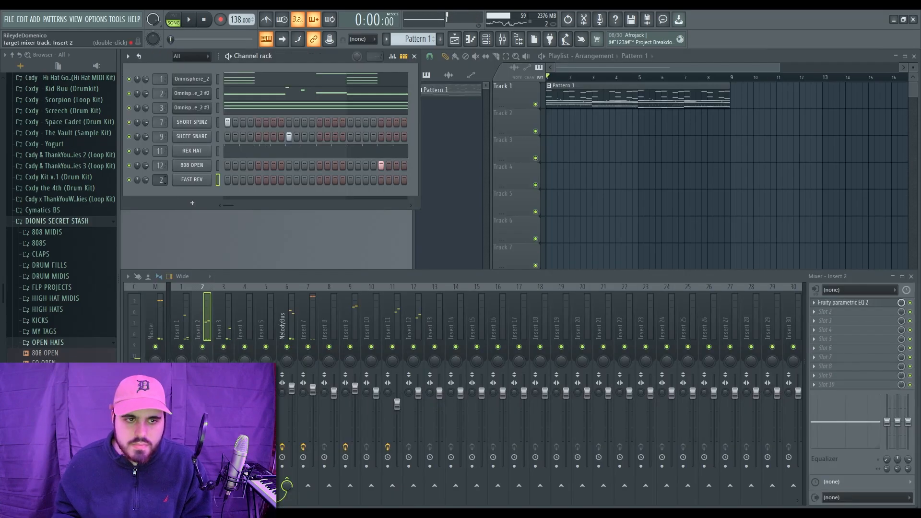
Add a FAST REV channel, route it to mixer insert 13, and place a C5 note just before the snare in bar 1
{"action": "scroll", "coordinate": [161, 179], "scroll_direction": "up", "scroll_amount": 11}
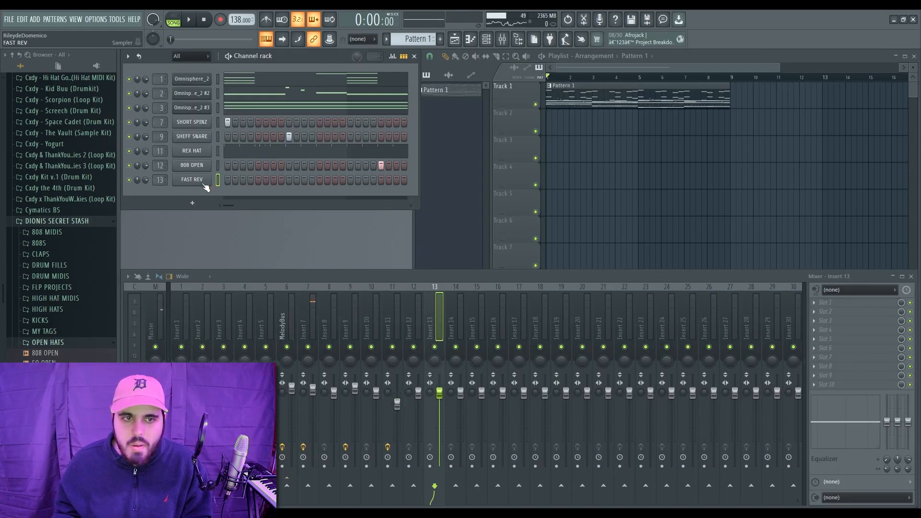
{"action": "key", "text": "F7"}
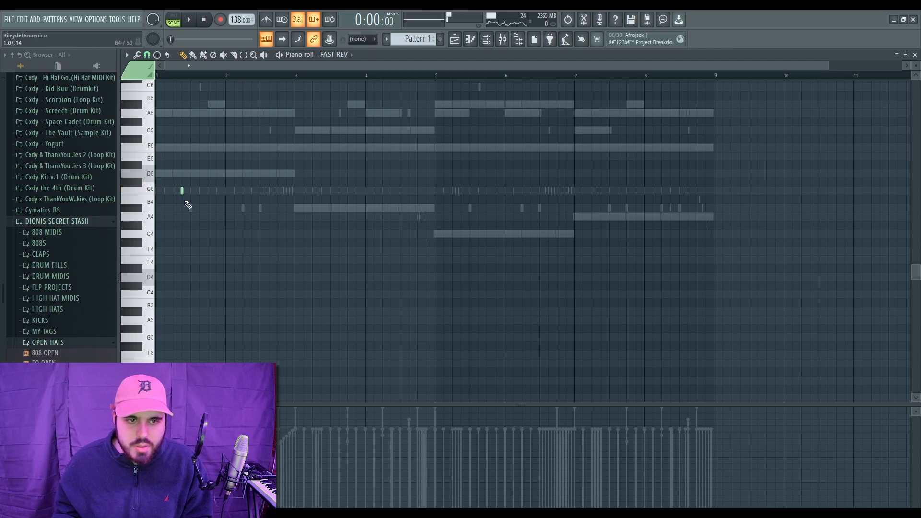
{"action": "left_click", "coordinate": [916, 55]}
Set FAST REV's group to cut 5 by 5, add a second note on step 9, and audition the song
{"action": "left_click", "coordinate": [199, 179]}
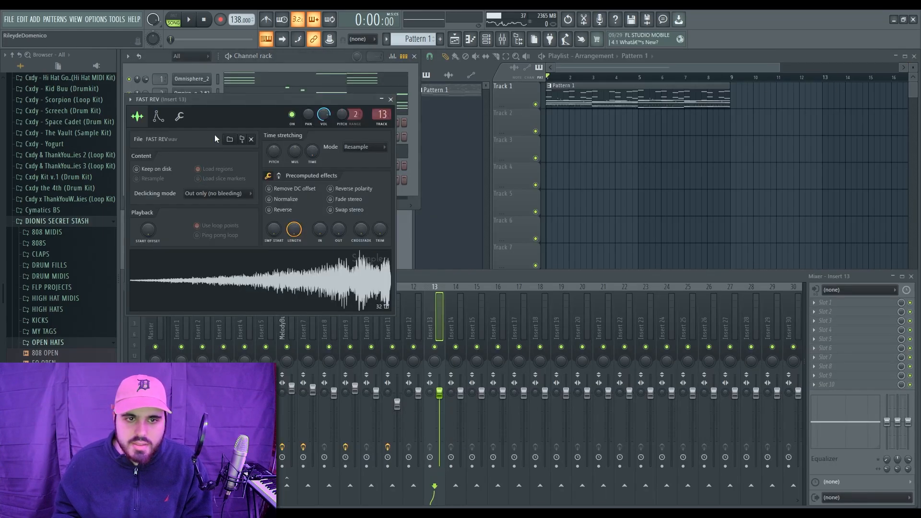
{"action": "left_click", "coordinate": [181, 118]}
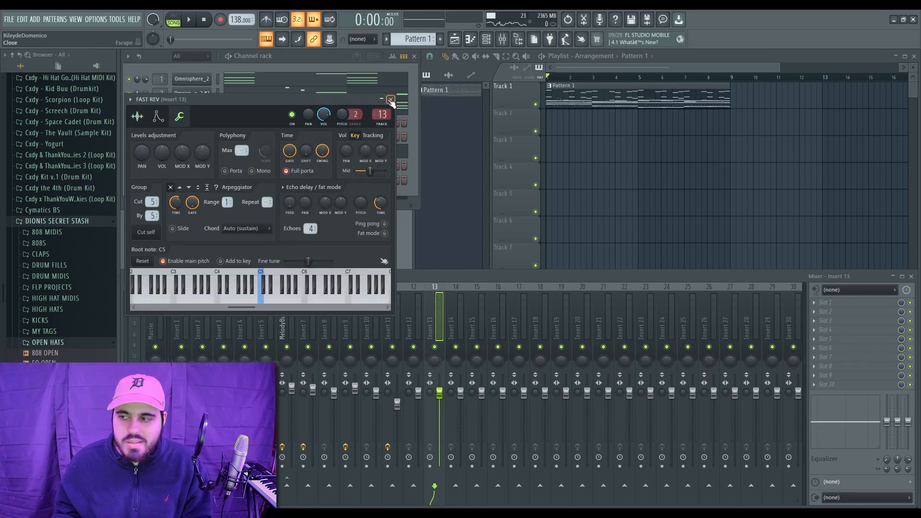
{"action": "left_click", "coordinate": [391, 100]}
{"action": "key", "text": "space"}
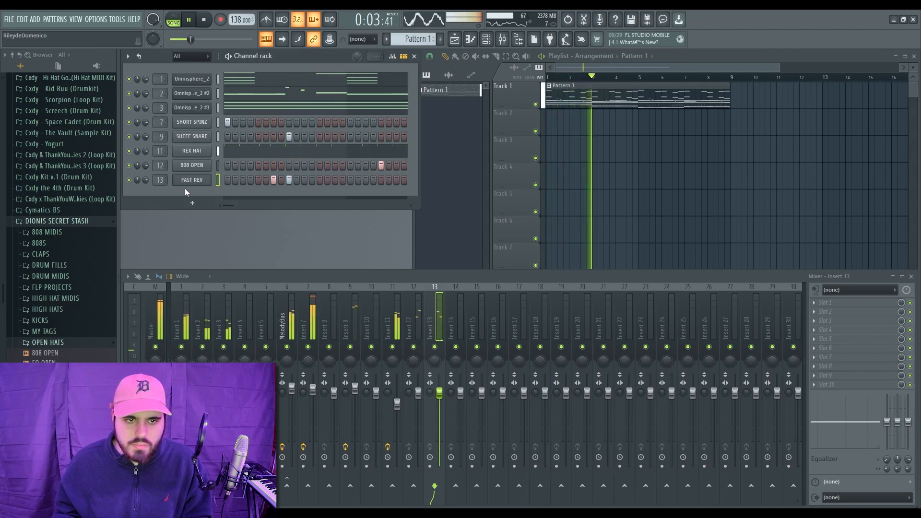
{"action": "key", "text": "space"}
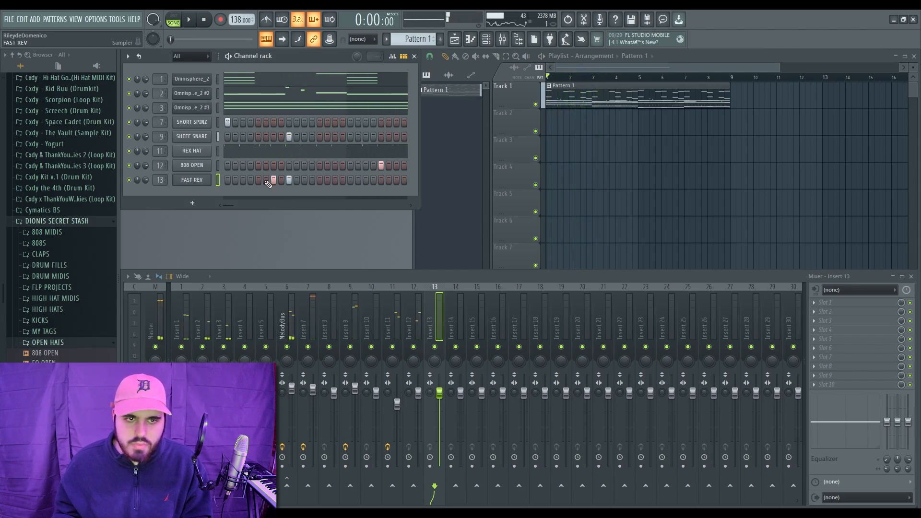
Duplicate the two FAST REV notes from bar 1 into bar 5 and collapse the OPEN HATS folder
{"action": "key", "text": "F7"}
{"action": "key", "text": "space"}
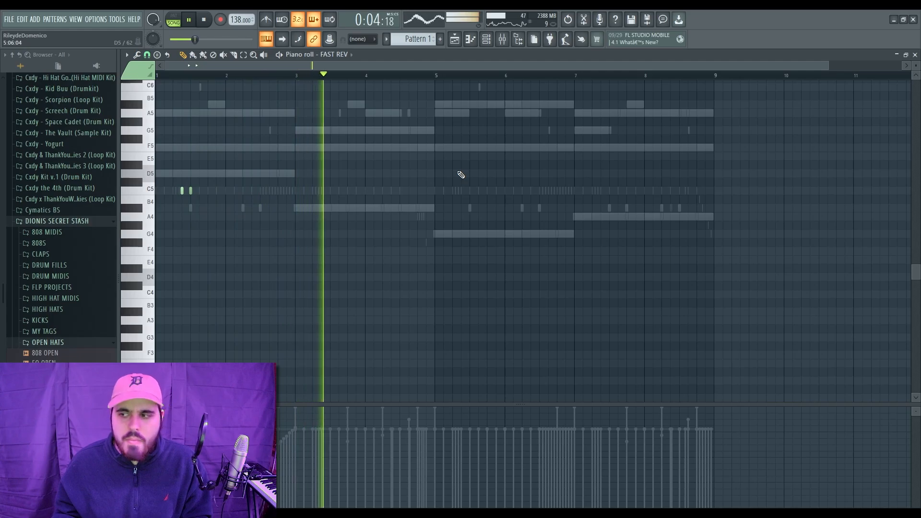
{"action": "key", "text": "space"}
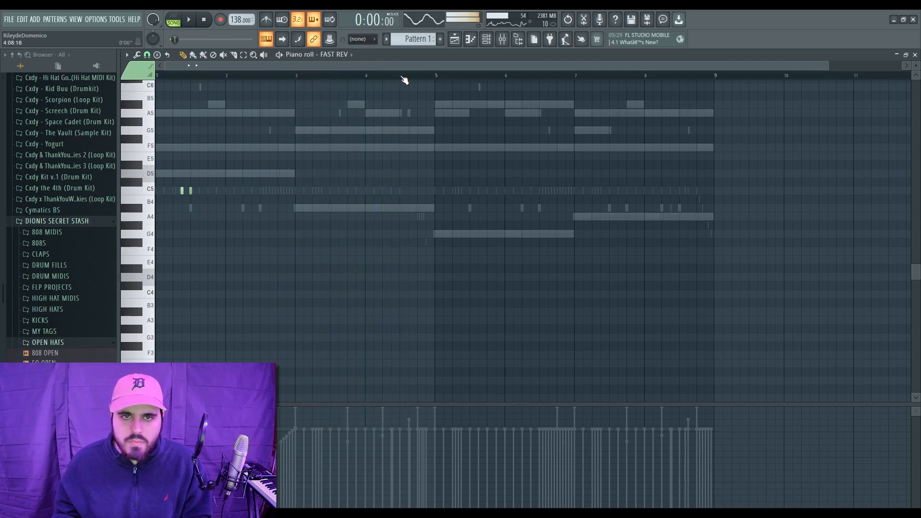
{"action": "left_click_drag", "start_coordinate": [437, 75], "coordinate": [50, 84]}
{"action": "key", "text": "ctrl+b"}
{"action": "left_click", "coordinate": [470, 76], "text": "ctrl"}
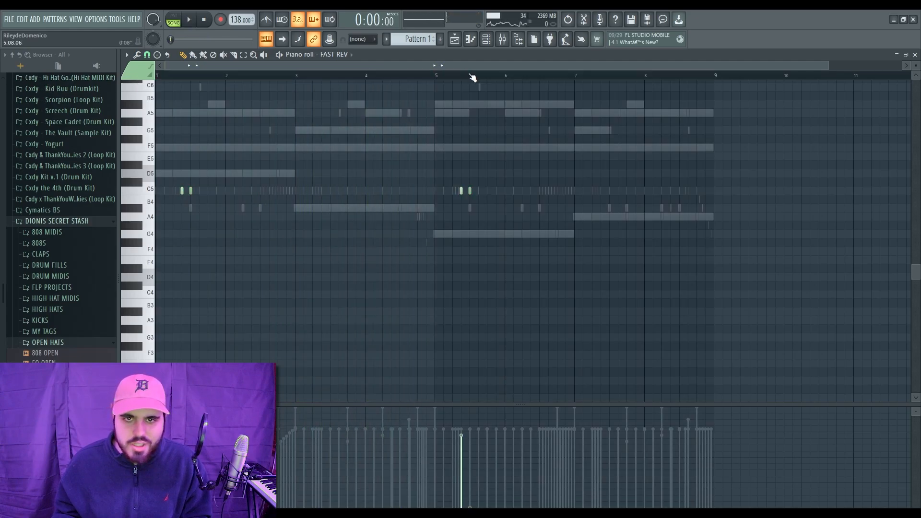
{"action": "key", "text": "Escape"}
{"action": "left_click", "coordinate": [66, 343]}
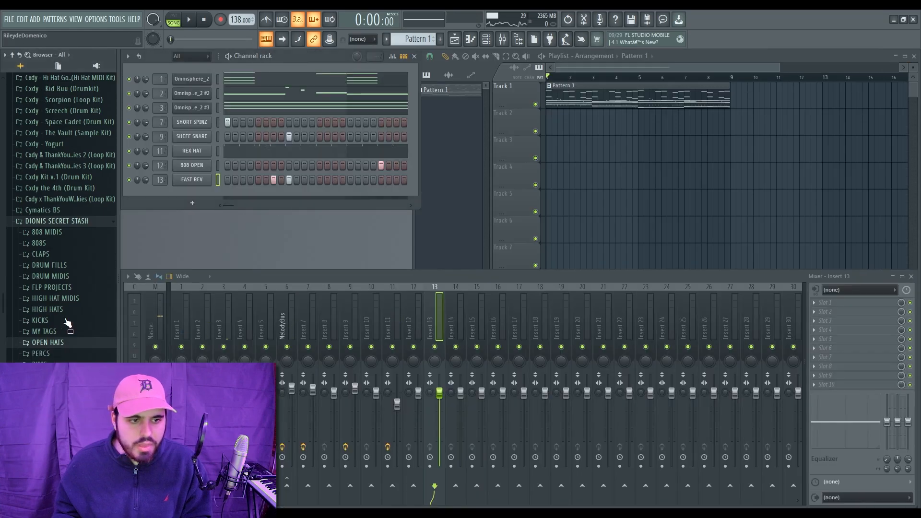
Add BLINK PERC from the PERCS folder and insert TWEET SNARE from the SNARES folder as a channel below SHEFF SNARE
{"action": "left_click", "coordinate": [42, 355]}
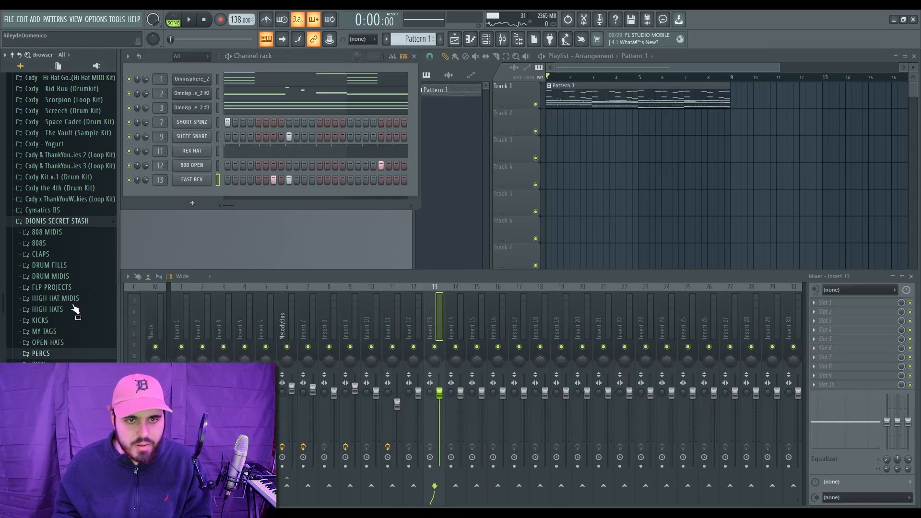
{"action": "key", "text": "space"}
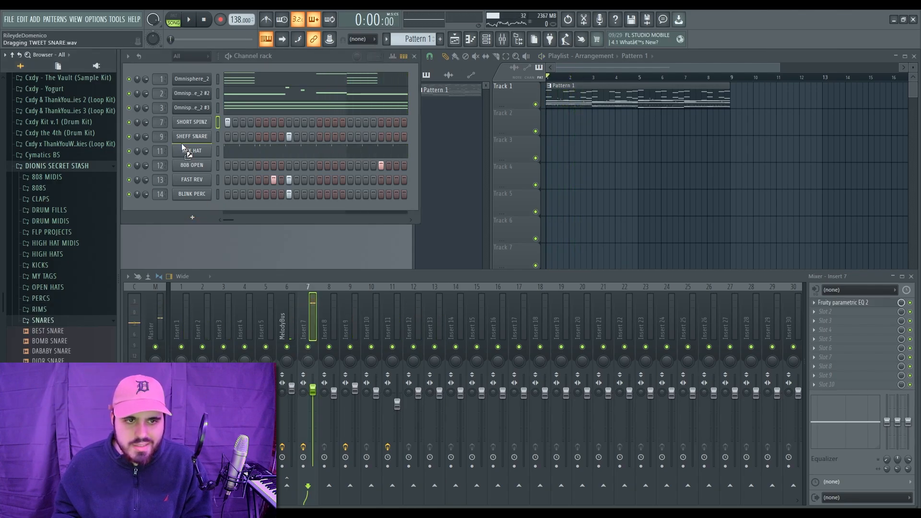
{"action": "left_click_drag", "start_coordinate": [182, 144], "coordinate": [182, 150]}
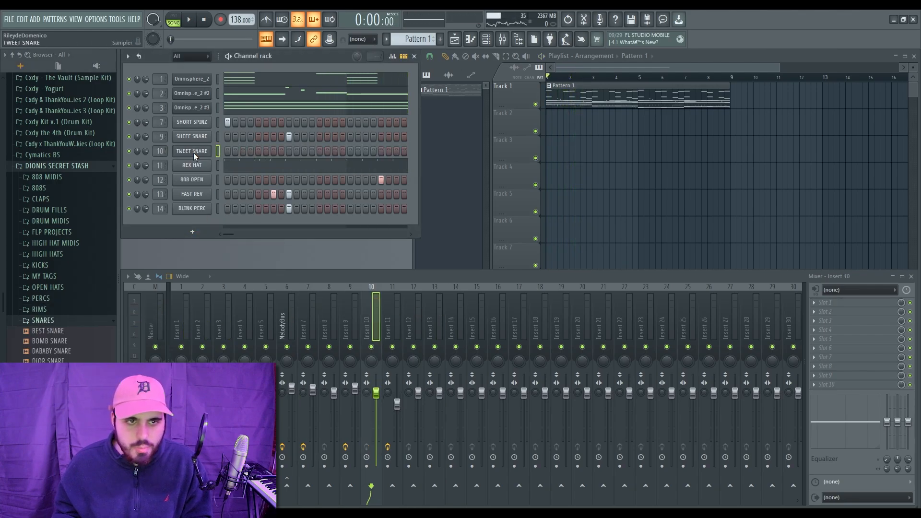
Place two C5 notes for TWEET SNARE, one late in bar 1 and one early in bar 2, checking them with playback
{"action": "key", "text": "F7"}
{"action": "key", "text": "space"}
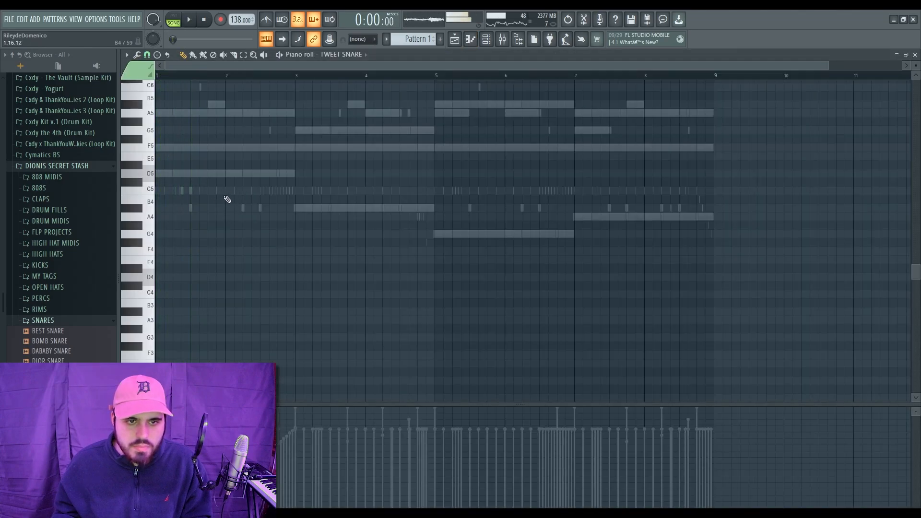
{"action": "left_click", "coordinate": [216, 191]}
{"action": "key", "text": "space"}
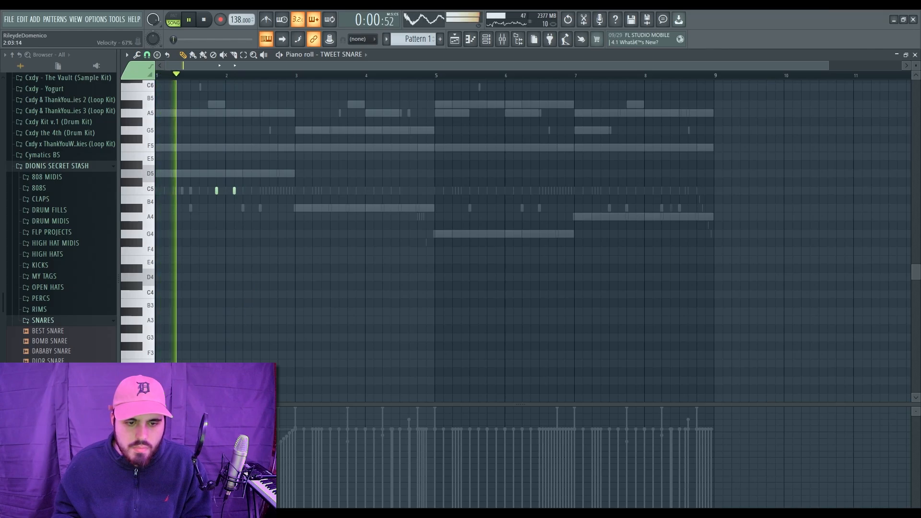
{"action": "left_click", "coordinate": [234, 191]}
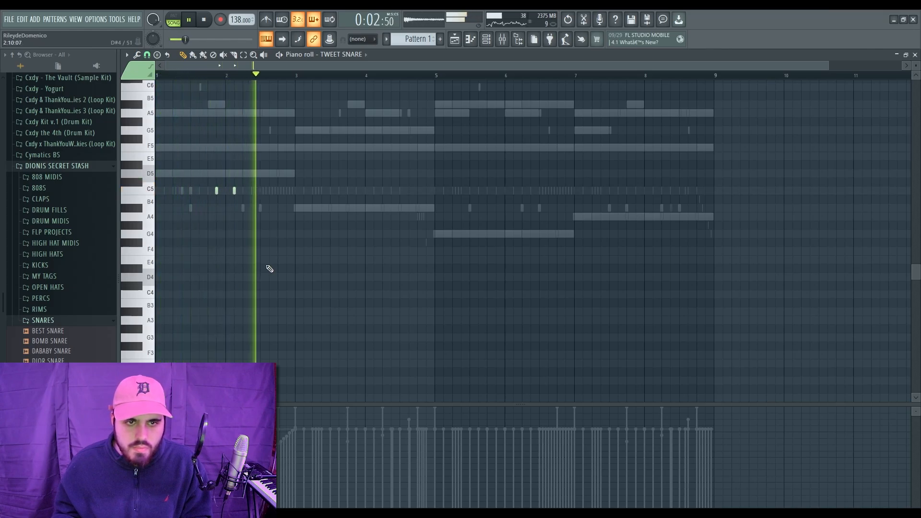
{"action": "key", "text": "space"}
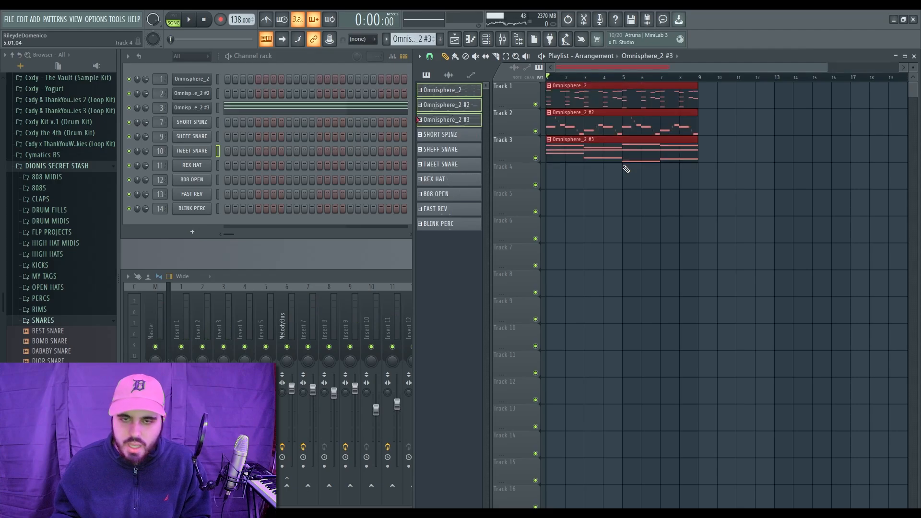
Duplicate the three Omnisphere clips on Tracks 1 to 3 until they fill 32 bars of the playlist
{"action": "key", "text": "ctrl+b"}
{"action": "key", "text": "ctrl+b"}
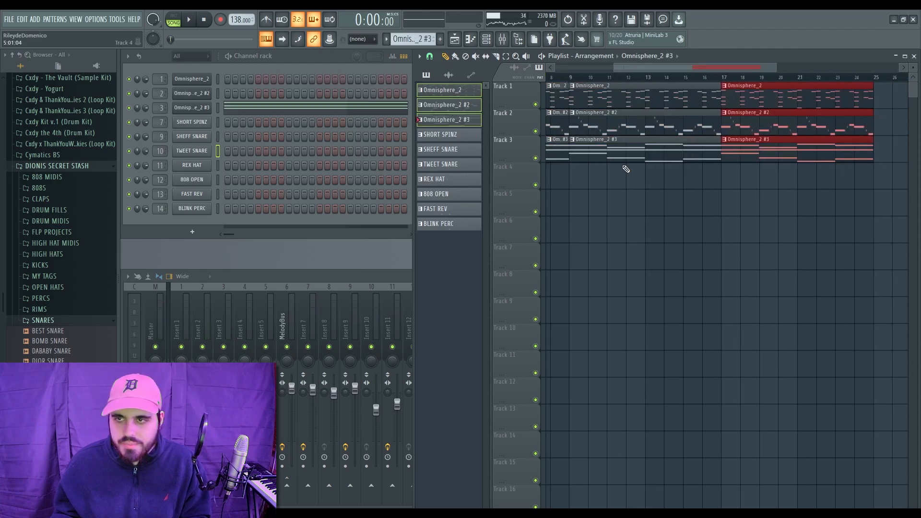
{"action": "scroll", "coordinate": [593, 216], "scroll_direction": "down", "scroll_amount": 5}
{"action": "left_click", "coordinate": [572, 77]}
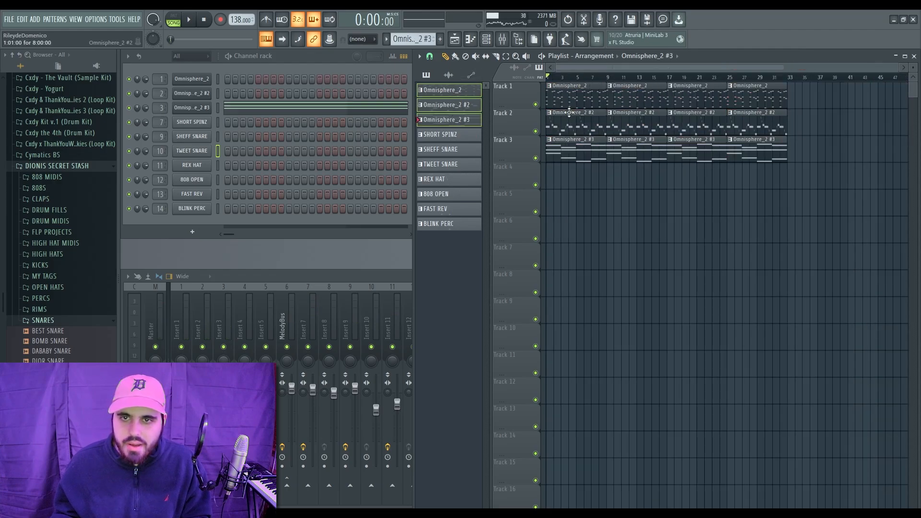
Delete the Omnisphere_2 #2 clip from bars 1–8 and the Omnisphere_2 #3 clip from bars 9–16 while playing the song
{"action": "right_click", "coordinate": [567, 129]}
{"action": "key", "text": "space"}
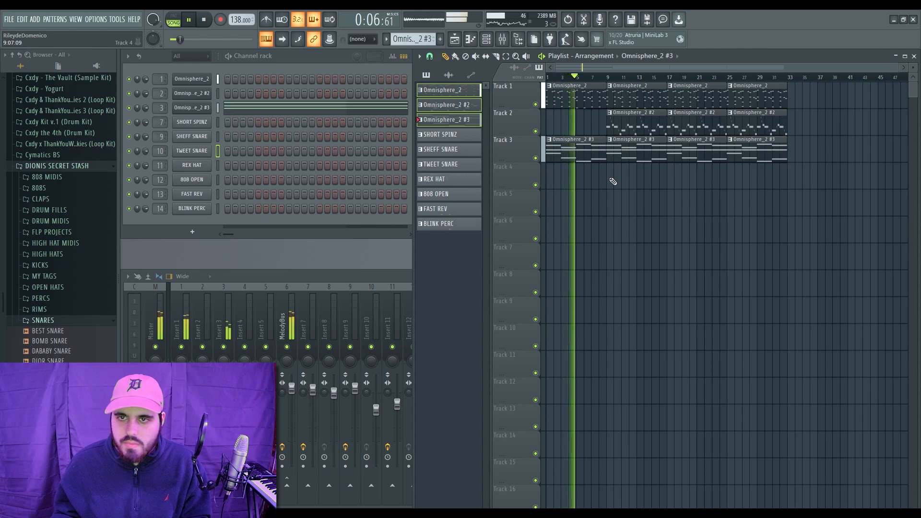
{"action": "left_click", "coordinate": [451, 135]}
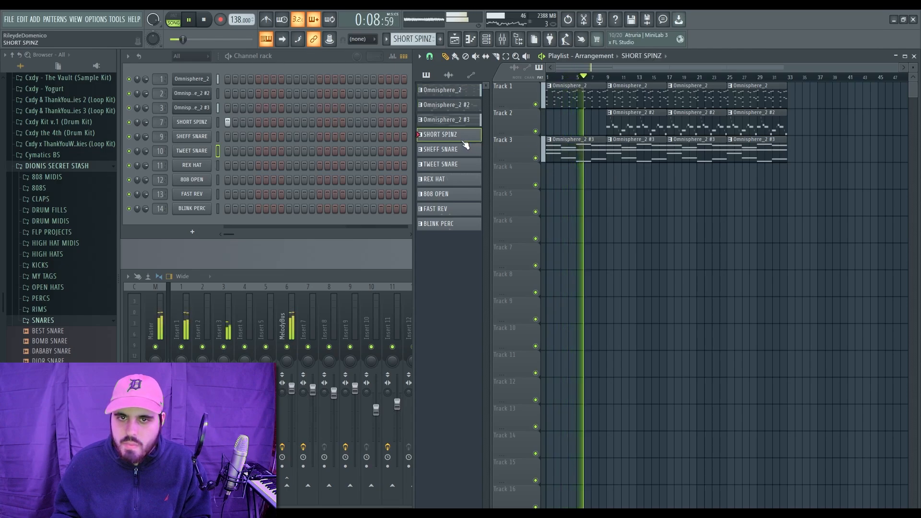
{"action": "right_click", "coordinate": [619, 156]}
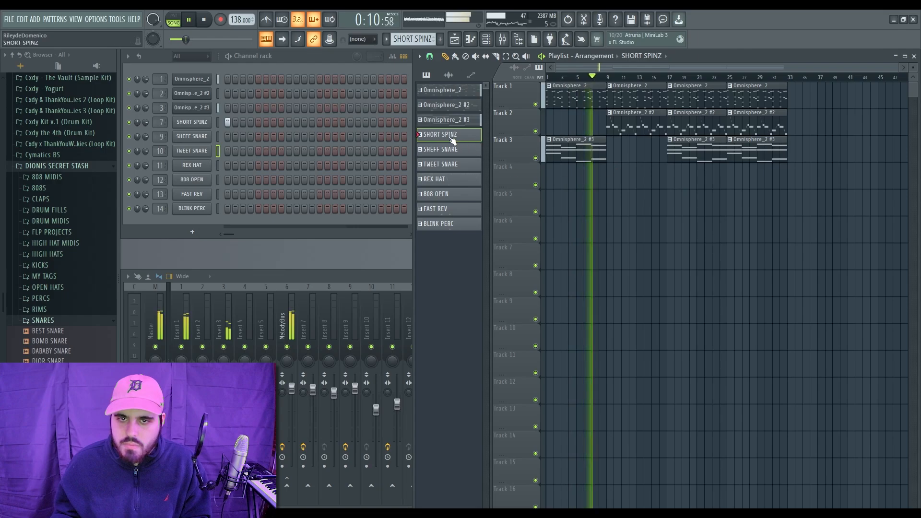
Place the seven drum patterns, SHORT SPINZ through BLINK PERC, on Tracks 5 to 11 at bar 9
{"action": "left_click_drag", "start_coordinate": [443, 229], "coordinate": [607, 203]}
{"action": "mouse_move", "coordinate": [654, 372]}
{"action": "left_mouse_down"}
{"action": "mouse_move", "coordinate": [612, 343]}
{"action": "mouse_move", "coordinate": [682, 365]}
{"action": "mouse_move", "coordinate": [667, 367]}
{"action": "left_mouse_up"}
{"action": "left_click", "coordinate": [706, 279], "text": "ctrl"}
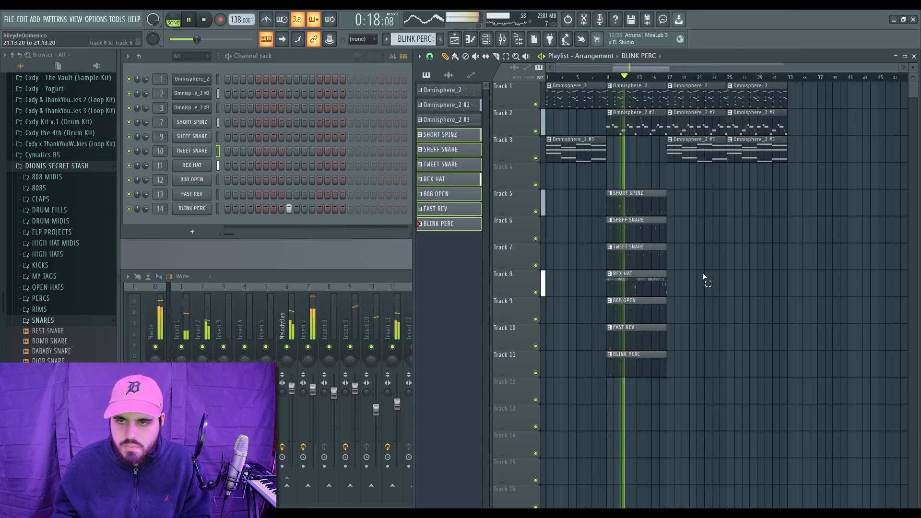
{"action": "key", "text": "space"}
Swap the intro melody by placing Omnisphere_2 #2 at bar 1, deleting the first Omnisphere_2 clip, and auditioning the song
{"action": "left_click", "coordinate": [621, 120]}
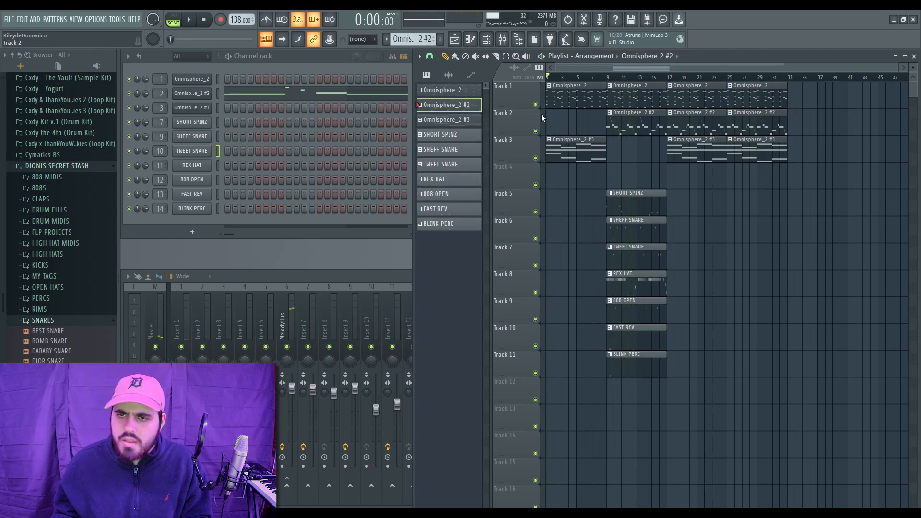
{"action": "right_click", "coordinate": [548, 99]}
{"action": "key", "text": "space"}
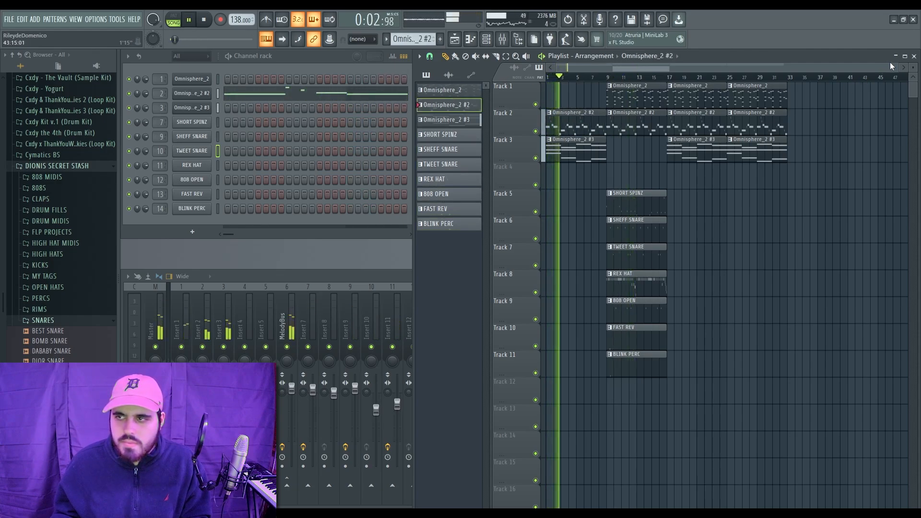
{"action": "left_click_drag", "start_coordinate": [896, 65], "coordinate": [900, 66]}
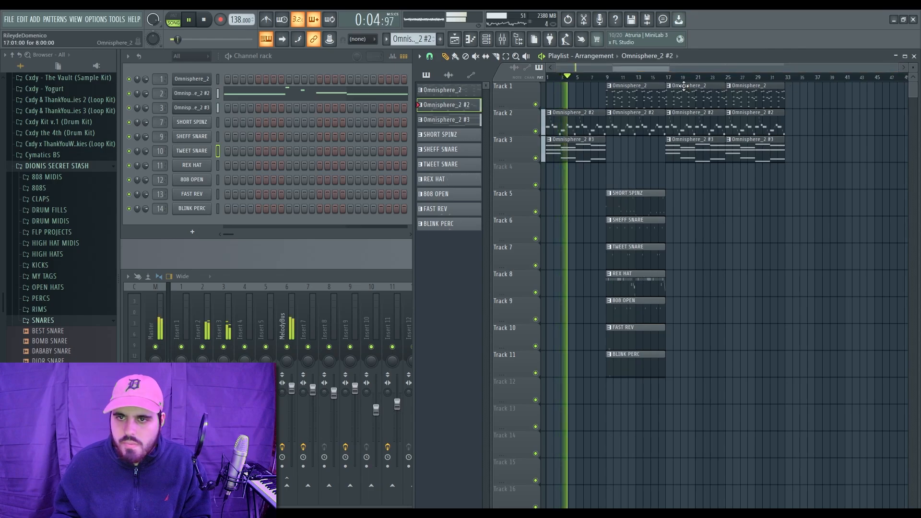
Duplicate all the drum clips on Tracks 5 to 11 twice so they fill bars 17–32
{"action": "left_click_drag", "start_coordinate": [593, 184], "coordinate": [703, 362]}
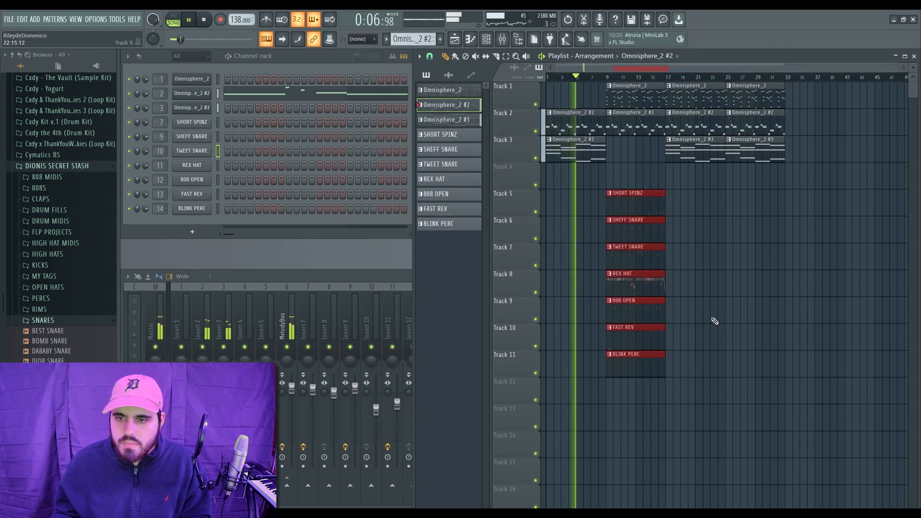
{"action": "key", "text": "ctrl+b"}
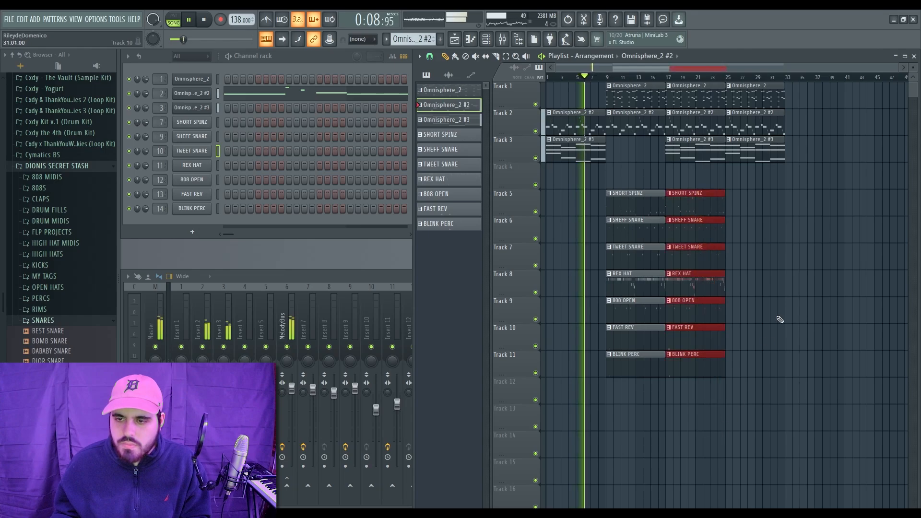
{"action": "key", "text": "ctrl+b"}
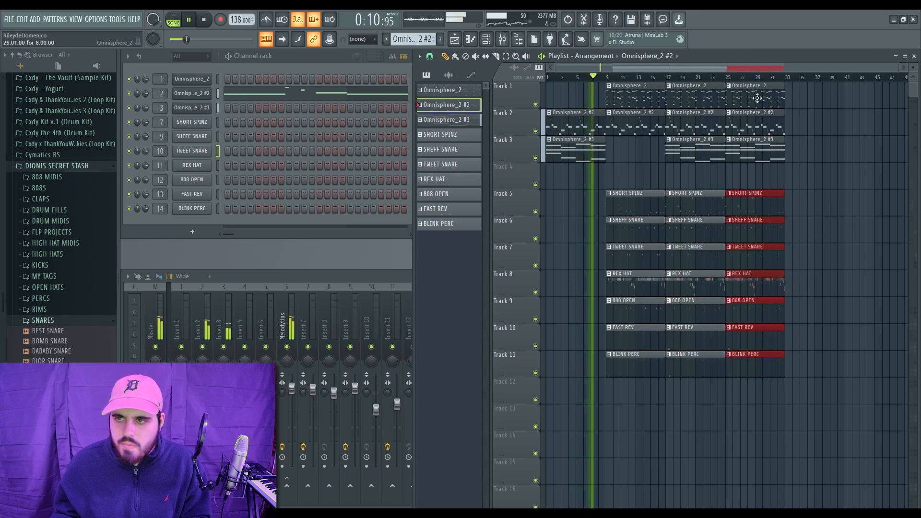
Thin out bars 25–32 by deleting the Omnisphere_2 #2, TWEET SNARE, 808 OPEN, FAST REV and BLINK PERC clips
{"action": "right_click", "coordinate": [772, 124]}
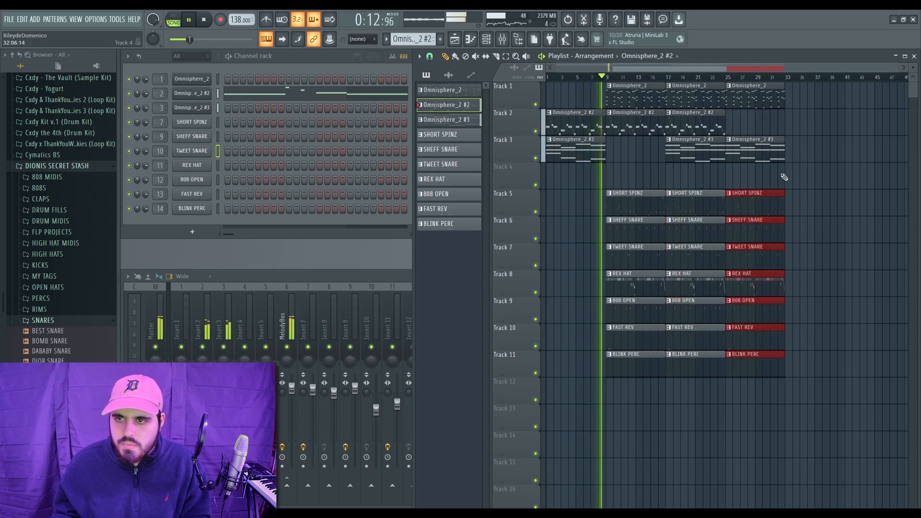
{"action": "left_click", "coordinate": [832, 170], "text": "ctrl"}
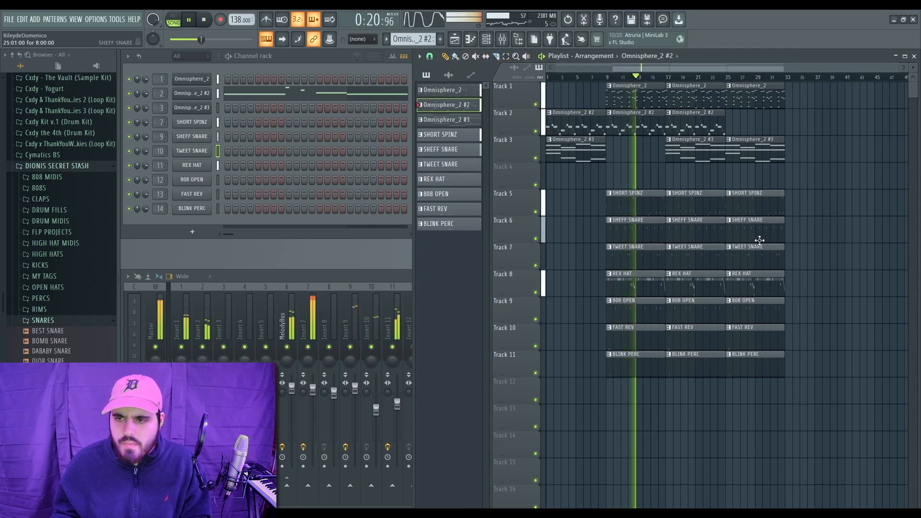
{"action": "right_click", "coordinate": [746, 265]}
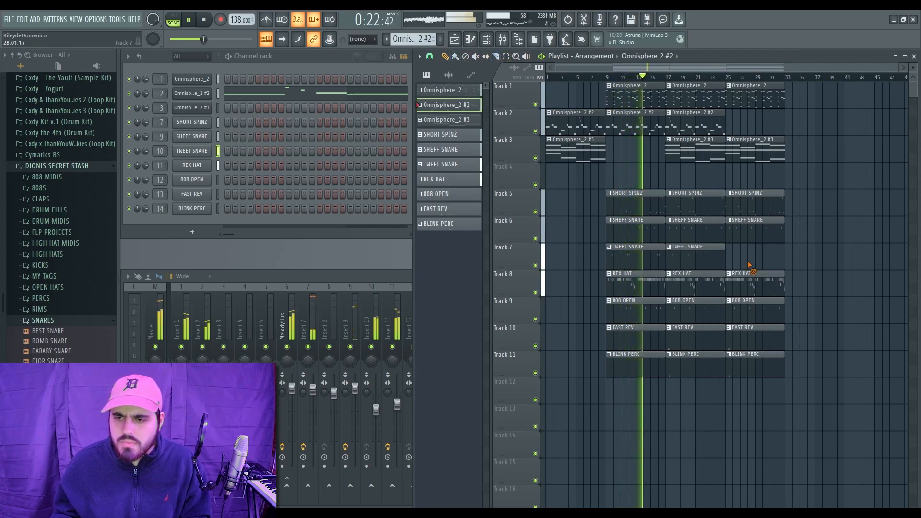
{"action": "right_click", "coordinate": [755, 317]}
{"action": "right_click", "coordinate": [776, 357]}
{"action": "right_click", "coordinate": [768, 332]}
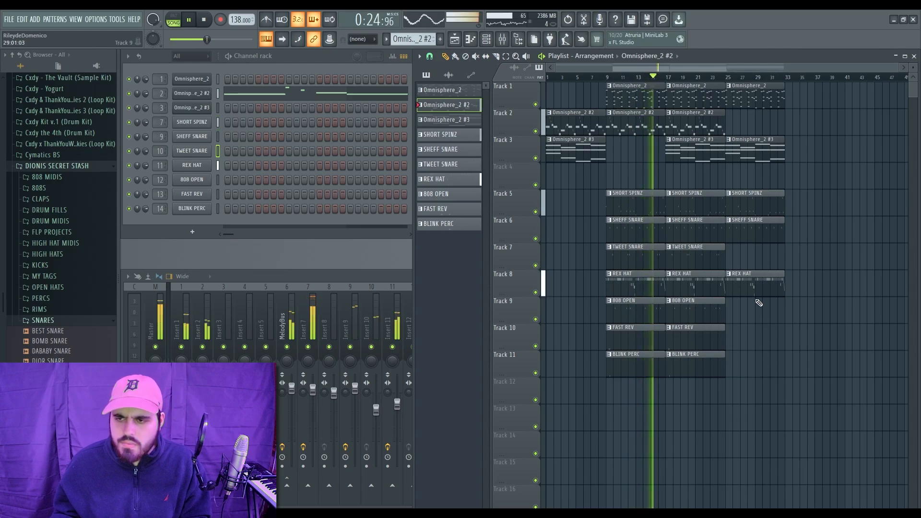
Duplicate the entire 32-bar arrangement so that it repeats from bar 33
{"action": "key", "text": "ctrl+a"}
{"action": "key", "text": "ctrl+b"}
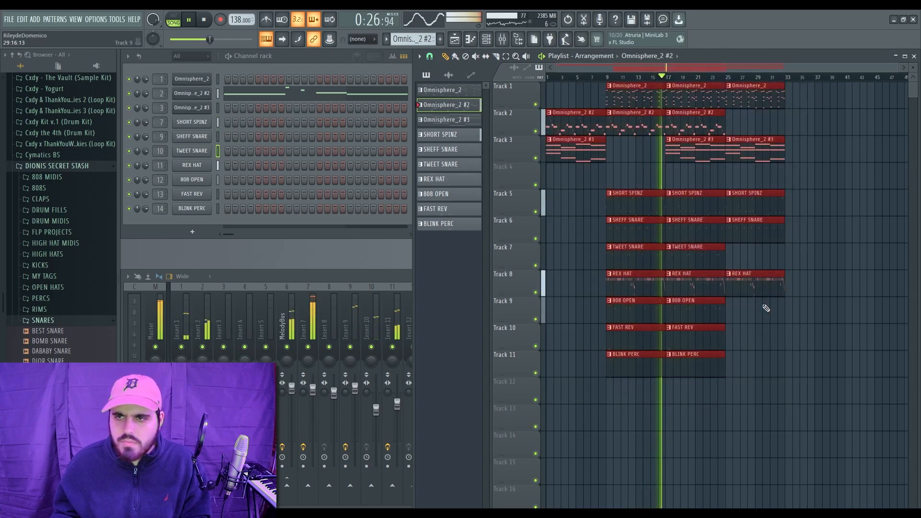
{"action": "key", "text": "ctrl+d"}
Duplicate the SHEFF SNARE and REX HAT clips from bars 25–32 into the empty bars 33–40
{"action": "left_click_drag", "start_coordinate": [634, 233], "coordinate": [627, 267], "text": "ctrl"}
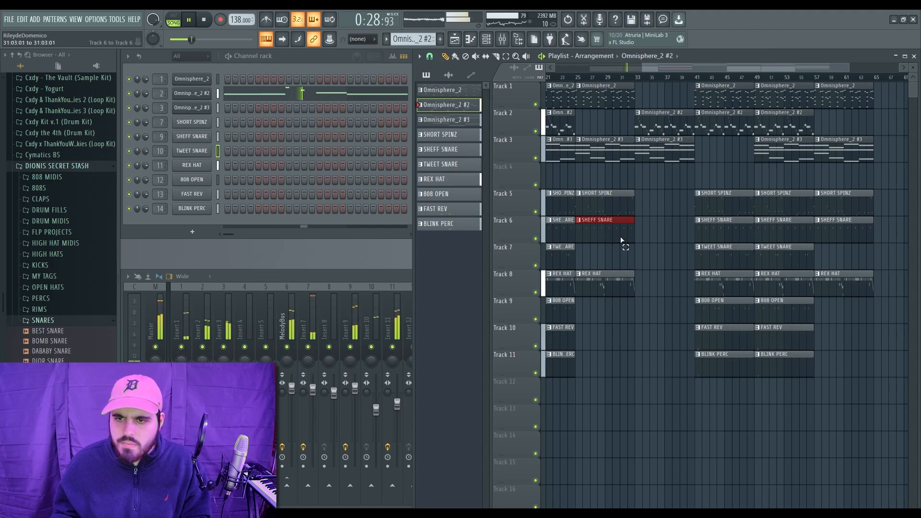
{"action": "left_click", "coordinate": [625, 283], "text": "ctrl+shift"}
{"action": "key", "text": "ctrl+b"}
{"action": "key", "text": "ctrl+d"}
{"action": "left_click_drag", "start_coordinate": [748, 68], "coordinate": [690, 71]}
{"action": "left_click_drag", "start_coordinate": [792, 68], "coordinate": [739, 68]}
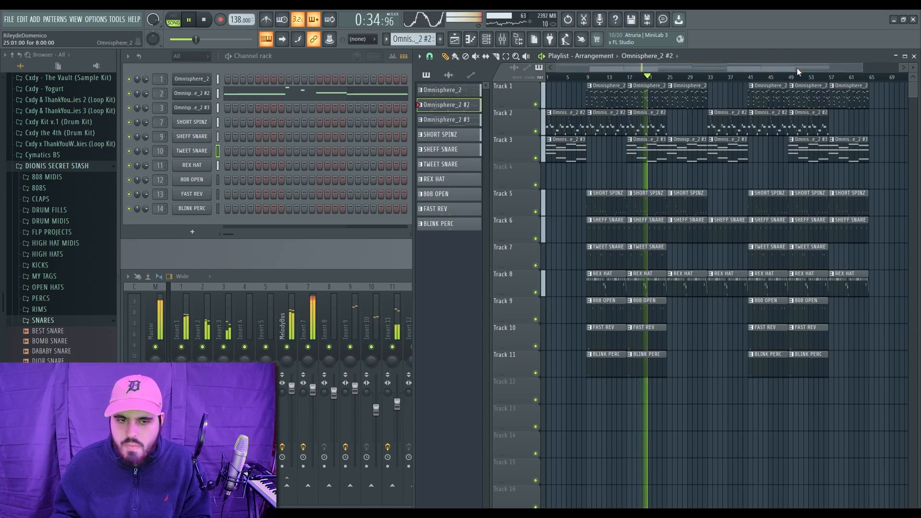
Review the mixer levels and audition the full arrangement from the start
{"action": "left_click", "coordinate": [309, 379]}
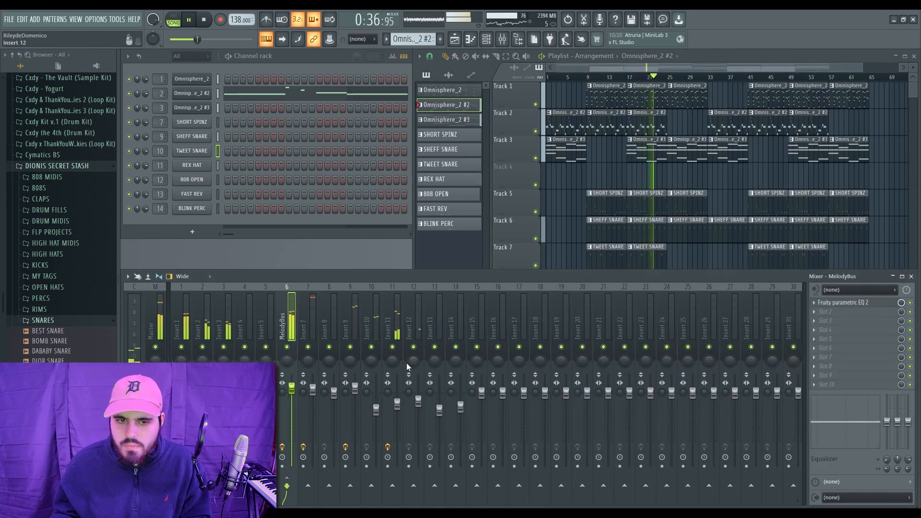
{"action": "left_click", "coordinate": [734, 71]}
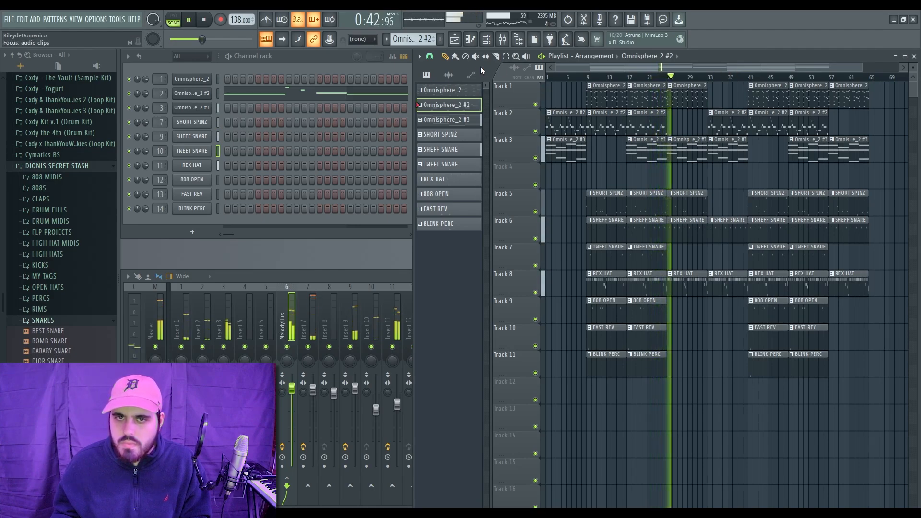
{"action": "key", "text": "space"}
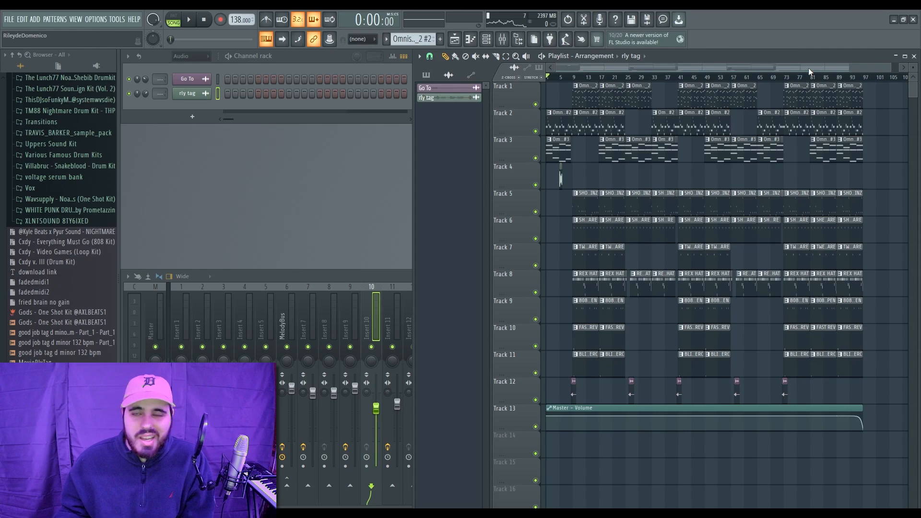
{"action": "key", "text": "space"}
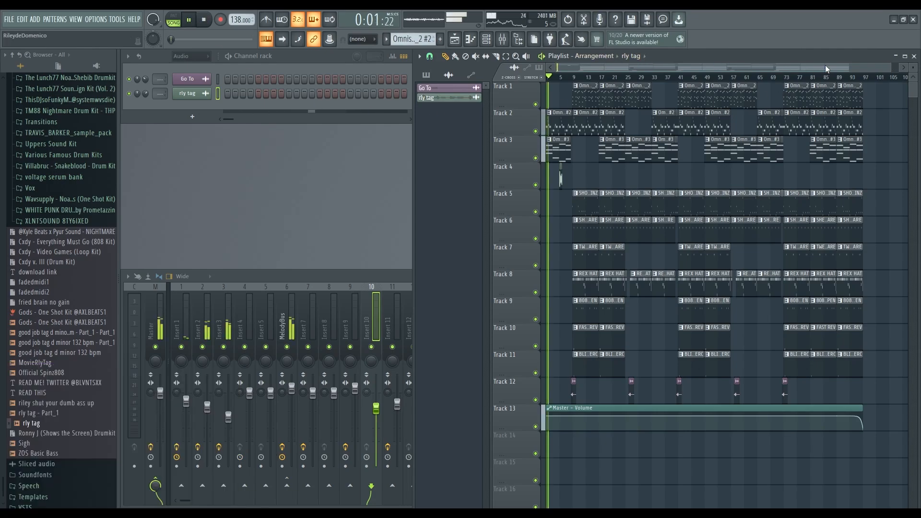